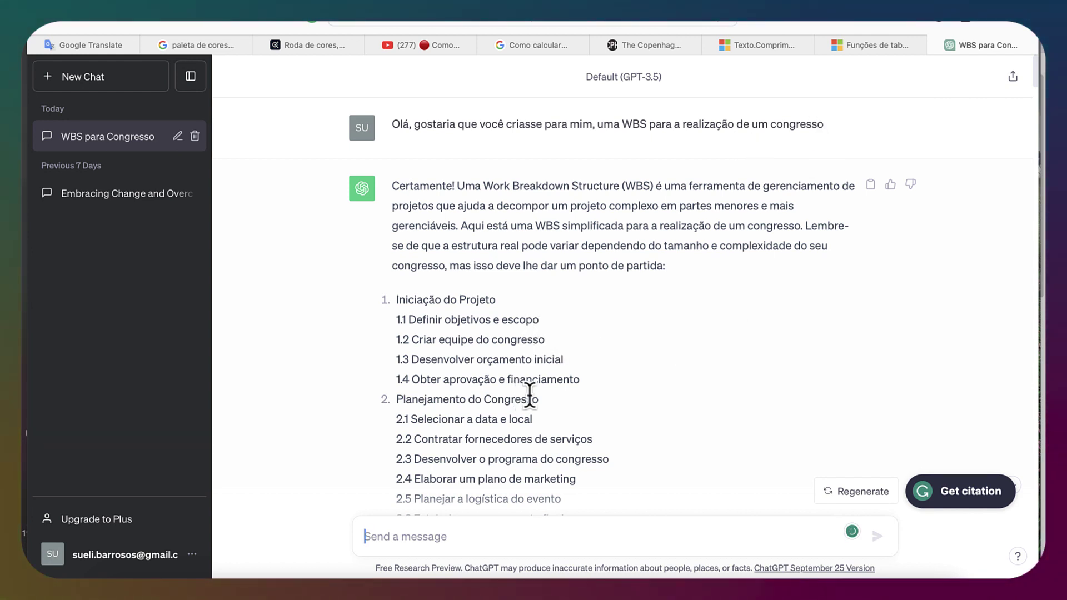
Step: Review the initial congress WBS answer, from Iniciação do Projeto through Encerramento do Congresso
{"action": "scroll", "coordinate": [664, 389], "scroll_direction": "down", "scroll_amount": 3}
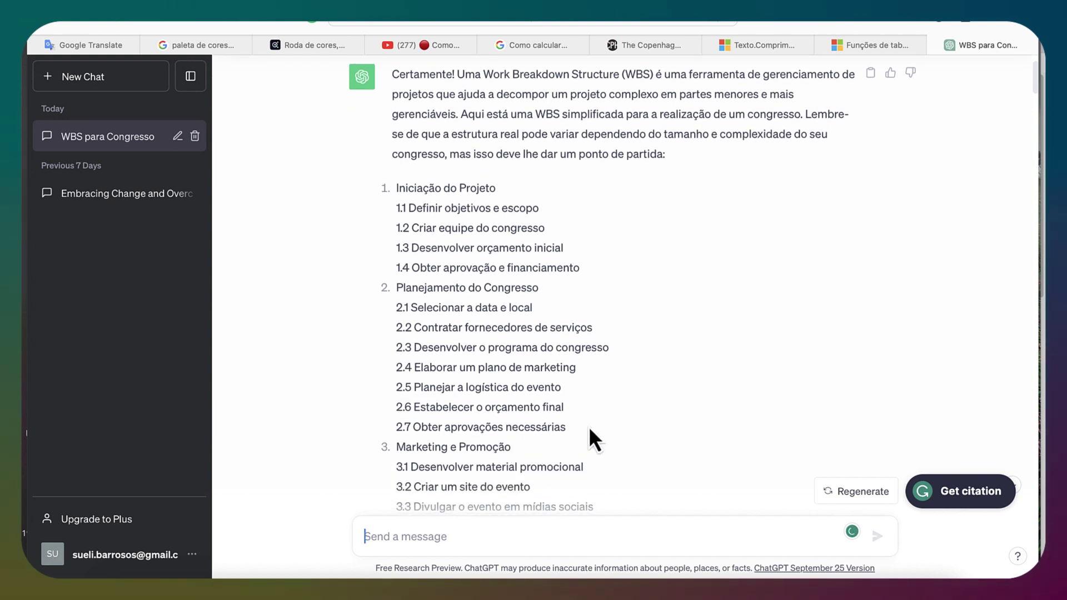
{"action": "scroll", "coordinate": [590, 423], "scroll_direction": "down", "scroll_amount": 3}
{"action": "scroll", "coordinate": [586, 421], "scroll_direction": "down", "scroll_amount": 2}
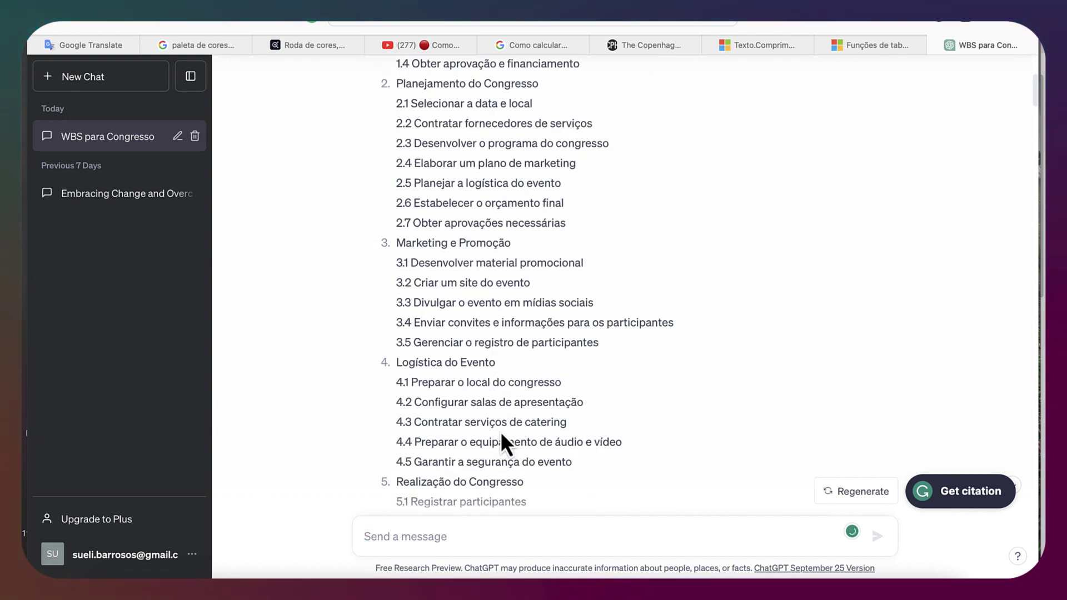
{"action": "scroll", "coordinate": [503, 442], "scroll_direction": "down", "scroll_amount": 1}
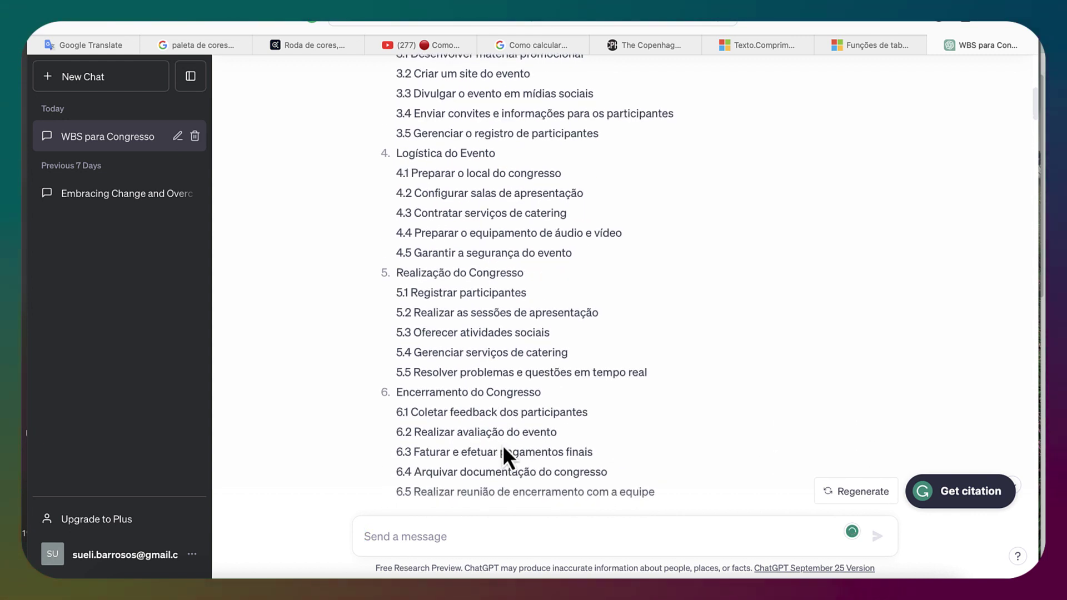
{"action": "scroll", "coordinate": [667, 298], "scroll_direction": "up", "scroll_amount": 3}
{"action": "scroll", "coordinate": [670, 303], "scroll_direction": "down", "scroll_amount": 2}
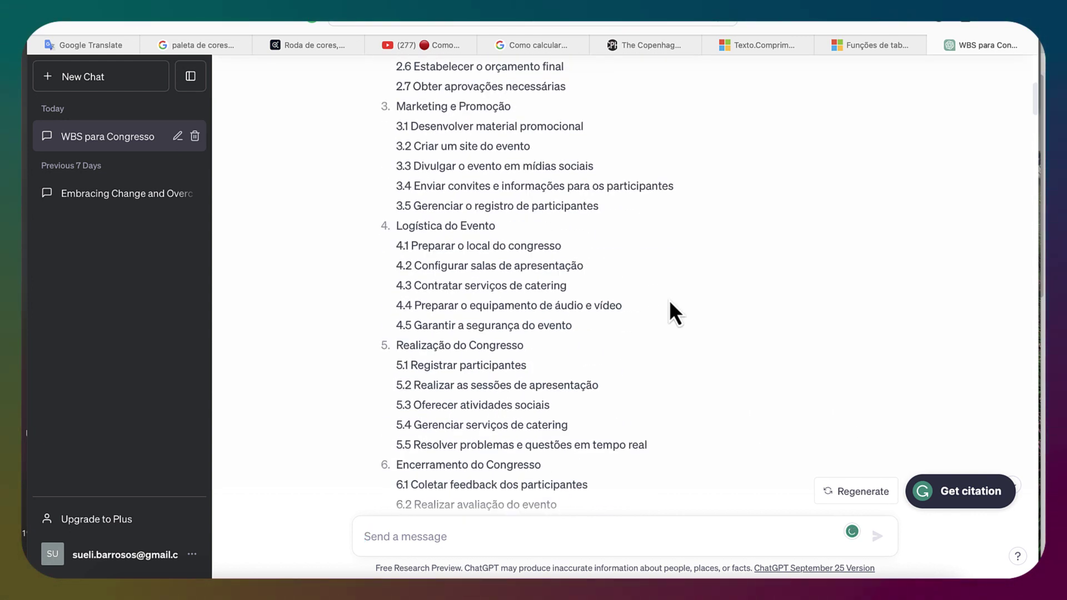
{"action": "scroll", "coordinate": [670, 303], "scroll_direction": "down", "scroll_amount": 1}
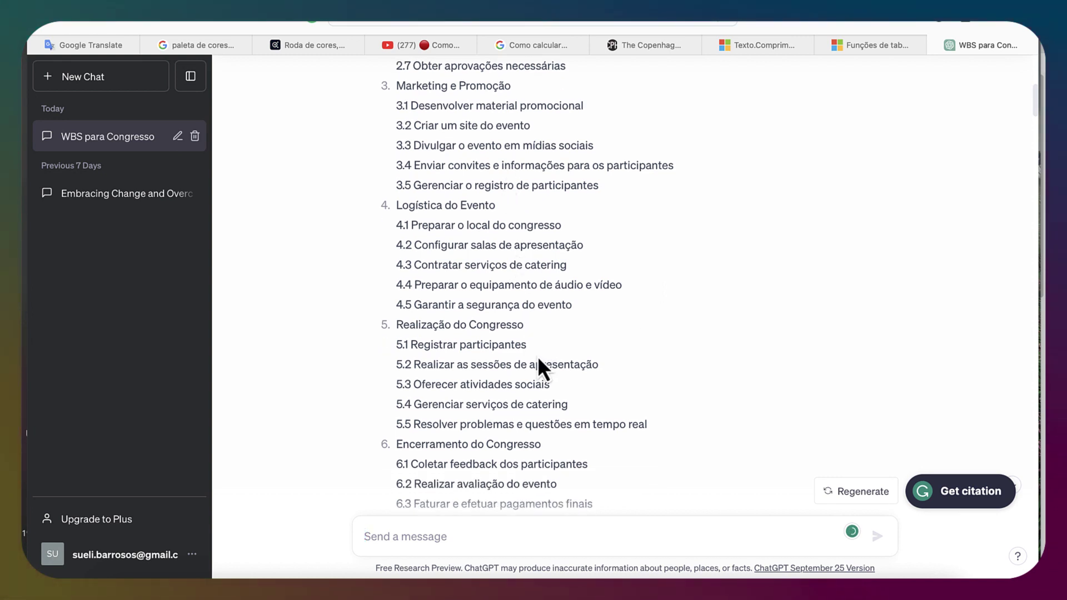
{"action": "scroll", "coordinate": [538, 356], "scroll_direction": "down", "scroll_amount": 1}
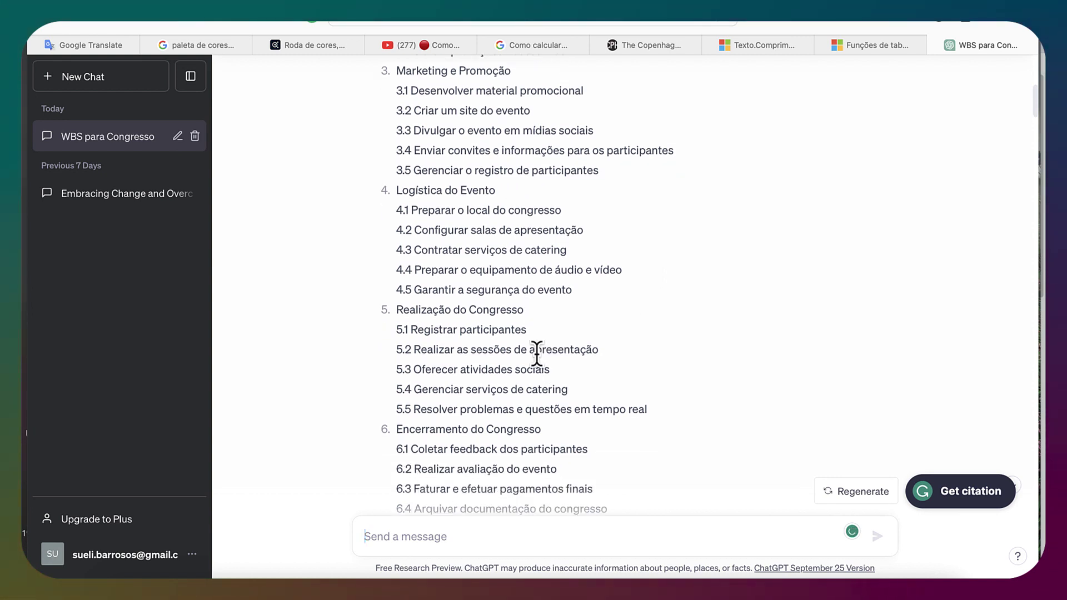
{"action": "scroll", "coordinate": [537, 356], "scroll_direction": "down", "scroll_amount": 5}
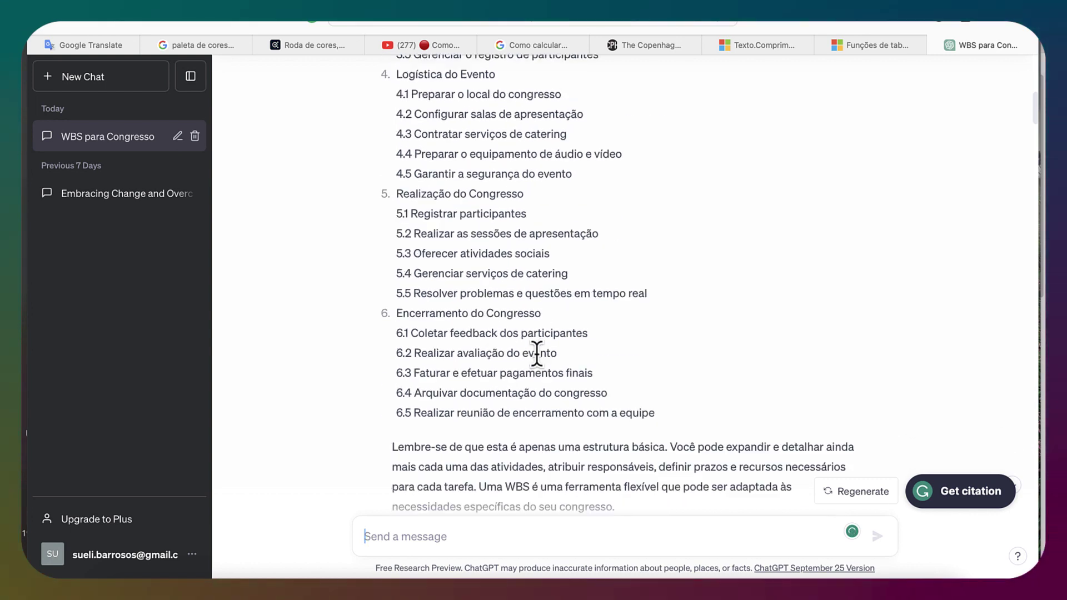
Step: Examine the second prompt with the 600-person, one-day congress requirements and the WBS generated from it
{"action": "scroll", "coordinate": [537, 356], "scroll_direction": "down", "scroll_amount": 8}
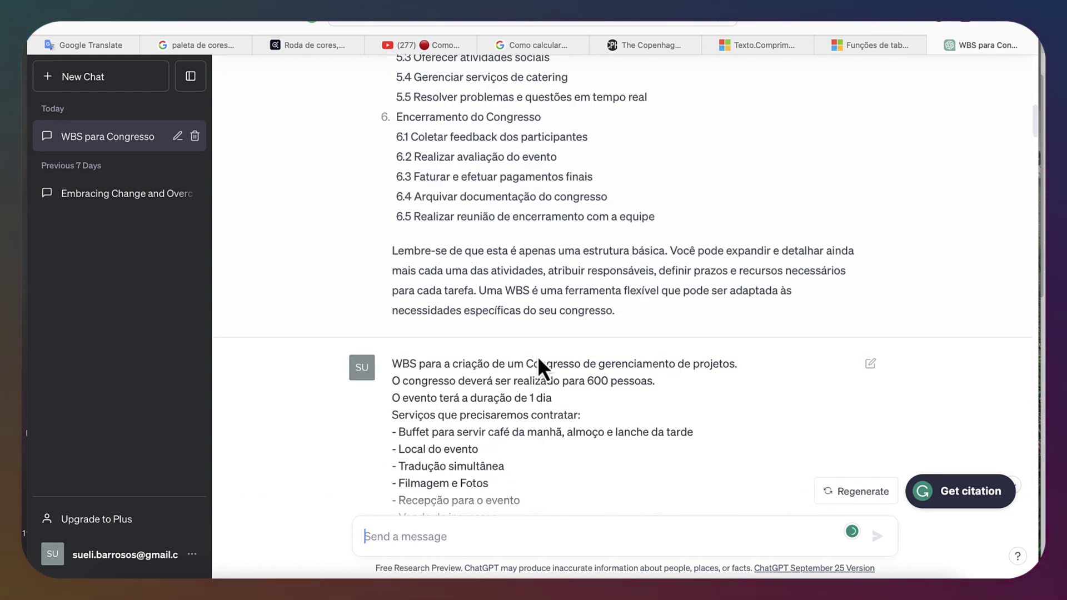
{"action": "scroll", "coordinate": [538, 358], "scroll_direction": "down", "scroll_amount": 3}
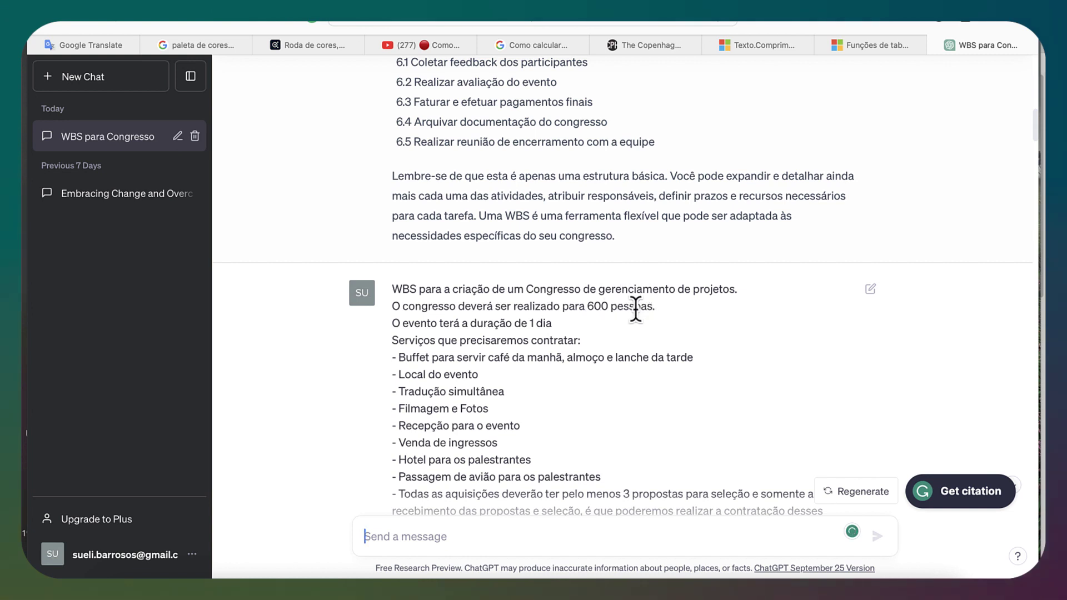
{"action": "scroll", "coordinate": [608, 327], "scroll_direction": "down", "scroll_amount": 2}
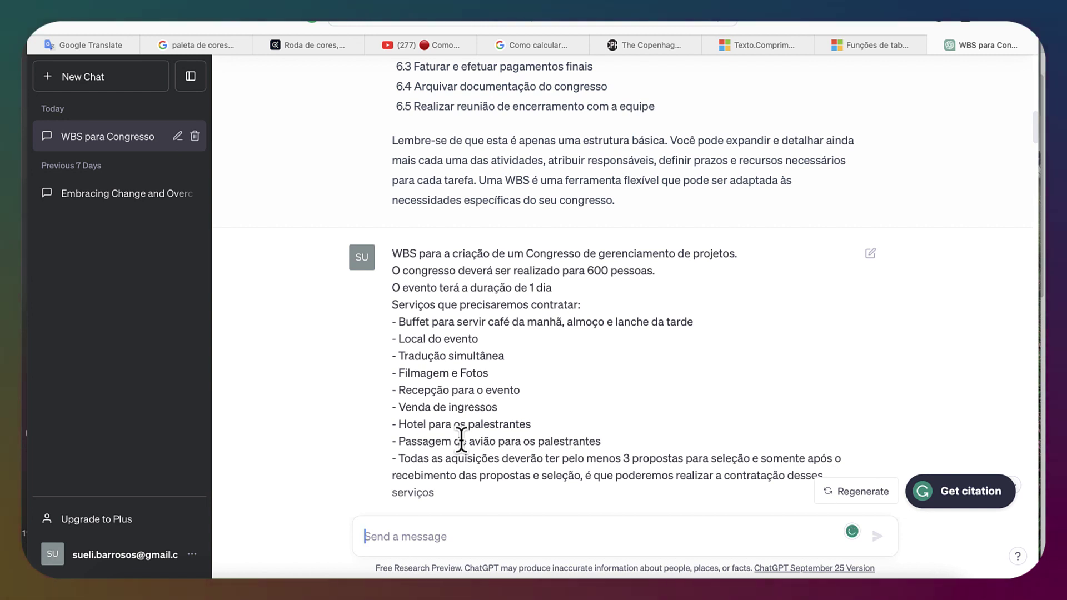
{"action": "scroll", "coordinate": [590, 391], "scroll_direction": "down", "scroll_amount": 1}
{"action": "scroll", "coordinate": [589, 388], "scroll_direction": "down", "scroll_amount": 3}
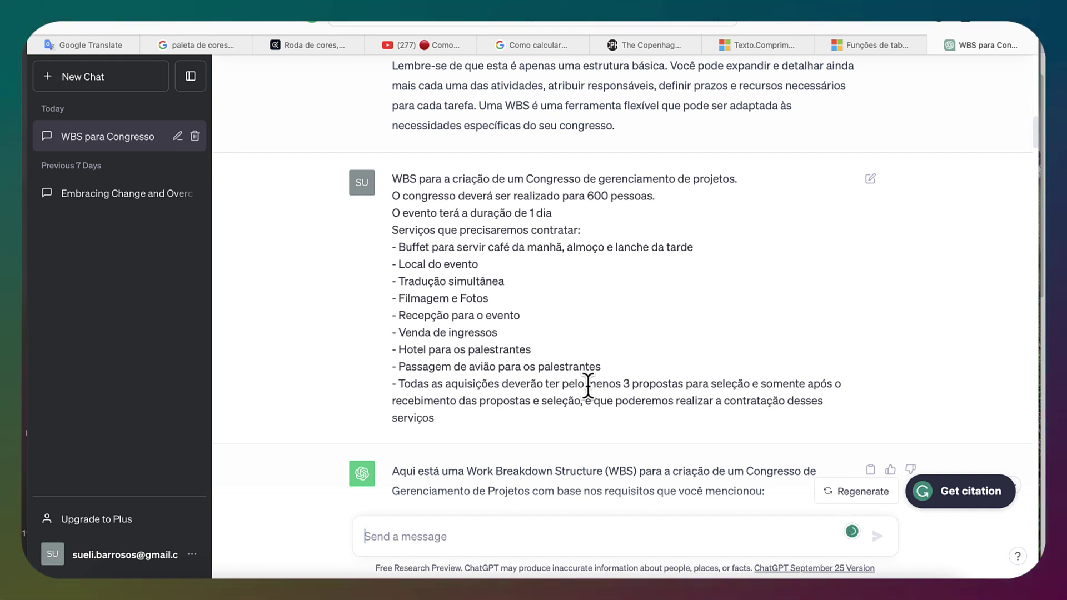
{"action": "scroll", "coordinate": [589, 388], "scroll_direction": "down", "scroll_amount": 4}
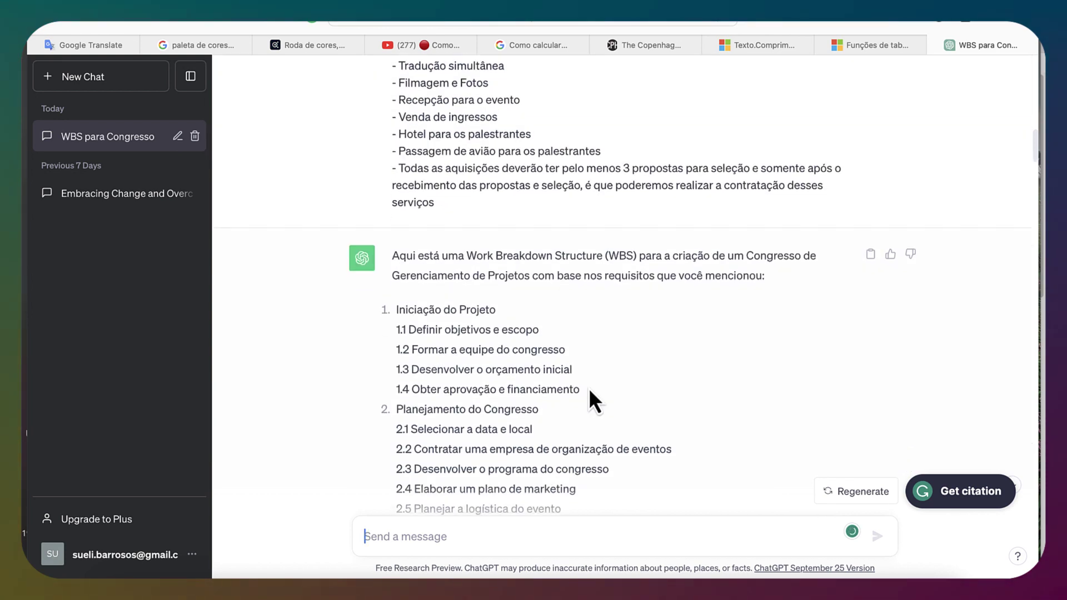
{"action": "scroll", "coordinate": [589, 388], "scroll_direction": "down", "scroll_amount": 4}
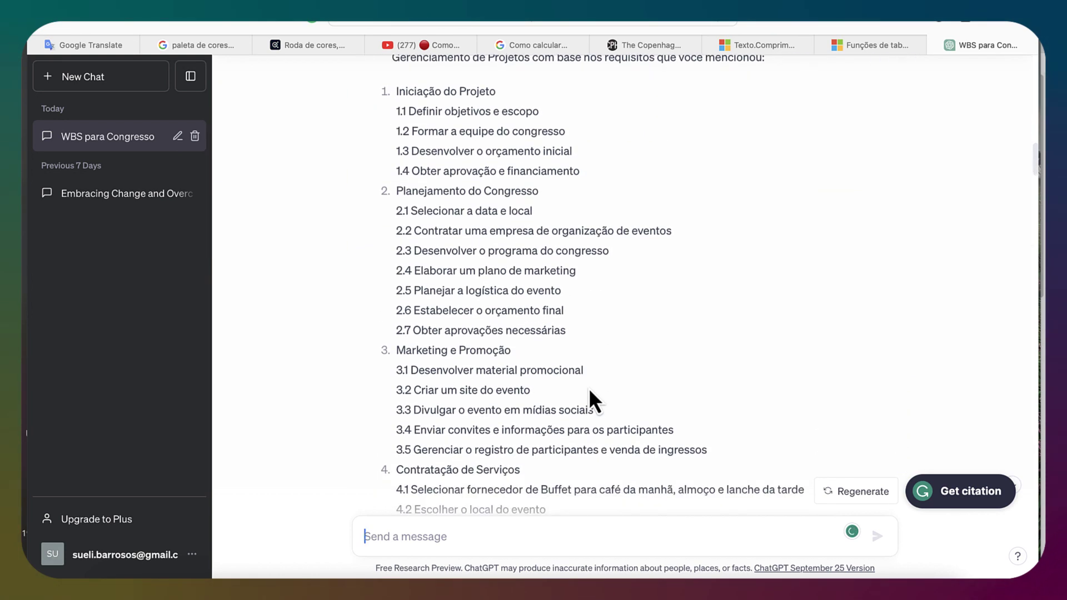
{"action": "scroll", "coordinate": [589, 388], "scroll_direction": "down", "scroll_amount": 1}
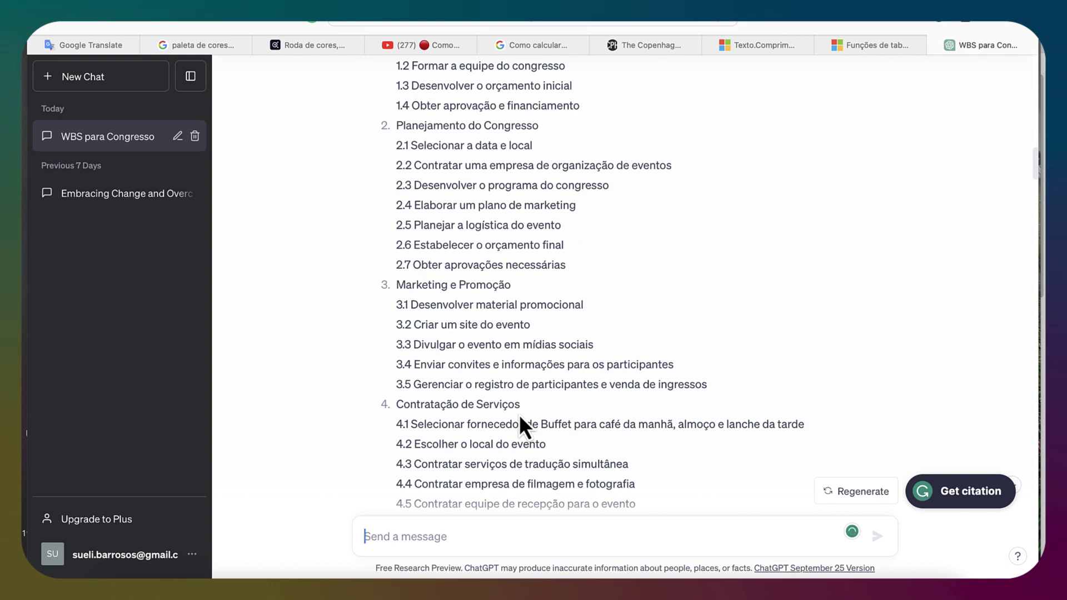
{"action": "scroll", "coordinate": [519, 415], "scroll_direction": "down", "scroll_amount": 6}
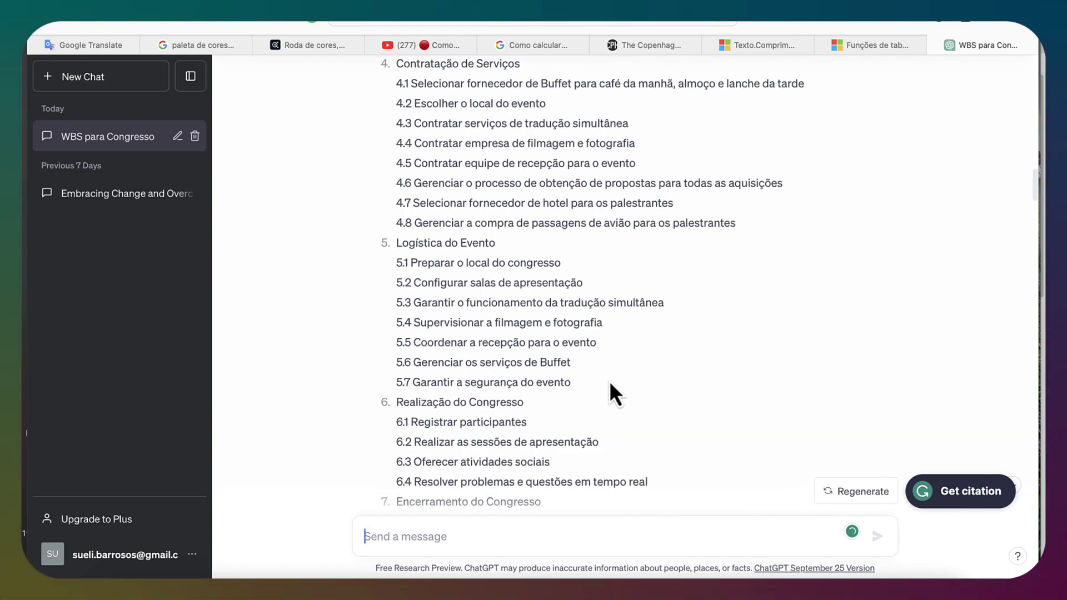
{"action": "scroll", "coordinate": [606, 382], "scroll_direction": "down", "scroll_amount": 2}
{"action": "scroll", "coordinate": [600, 385], "scroll_direction": "down", "scroll_amount": 2}
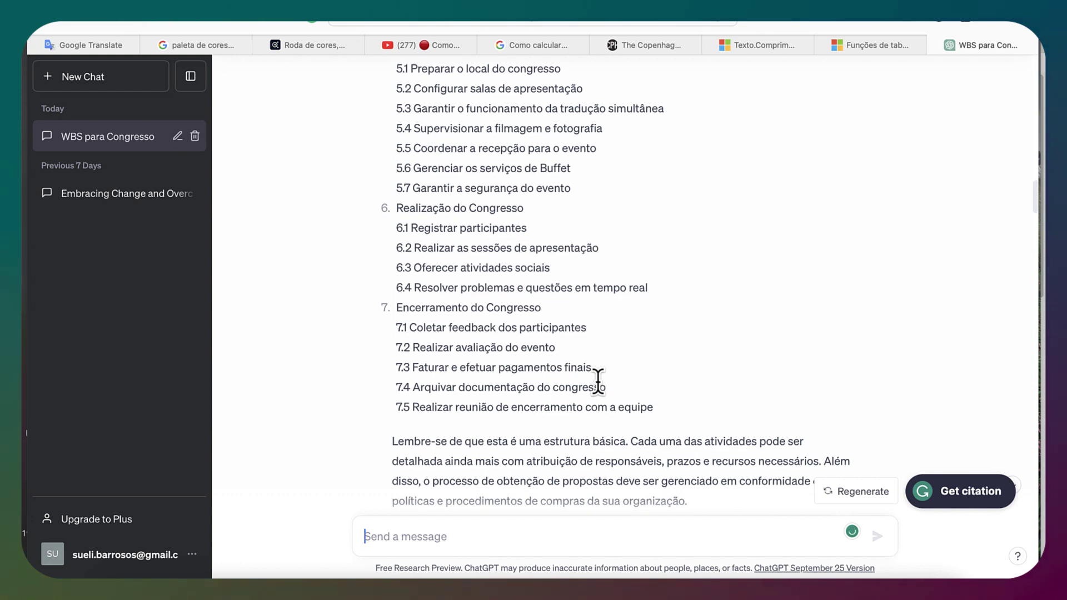
Step: Examine the third prompt on sponsorship, talks, giveaways and volunteers, and the expanded WBS answering it
{"action": "scroll", "coordinate": [598, 383], "scroll_direction": "down", "scroll_amount": 1}
{"action": "scroll", "coordinate": [599, 383], "scroll_direction": "down", "scroll_amount": 4}
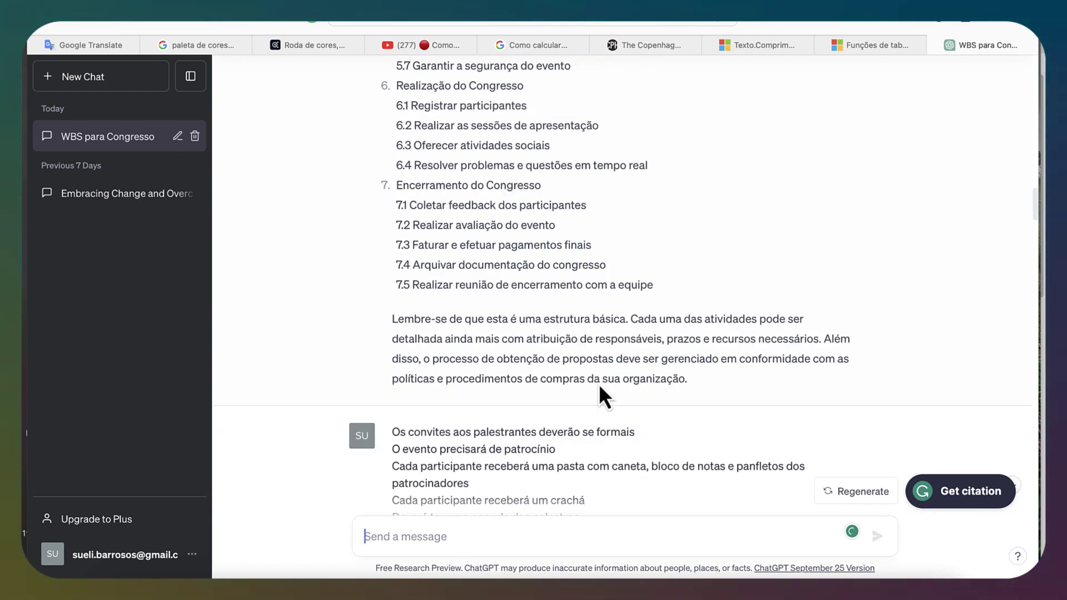
{"action": "scroll", "coordinate": [611, 257], "scroll_direction": "down", "scroll_amount": 1}
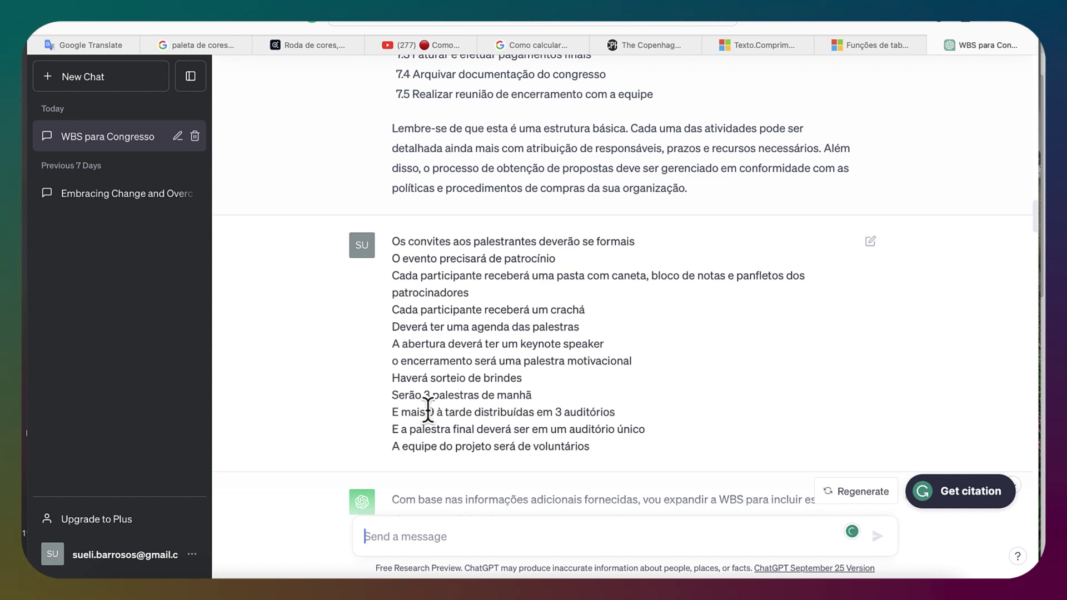
{"action": "scroll", "coordinate": [428, 412], "scroll_direction": "down", "scroll_amount": 4}
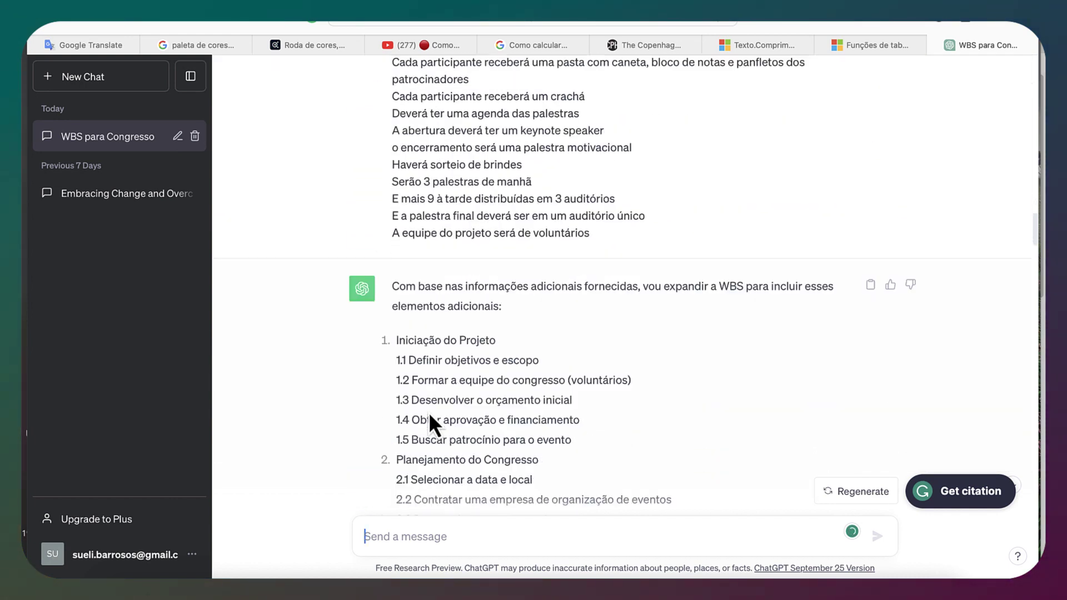
{"action": "scroll", "coordinate": [429, 413], "scroll_direction": "down", "scroll_amount": 3}
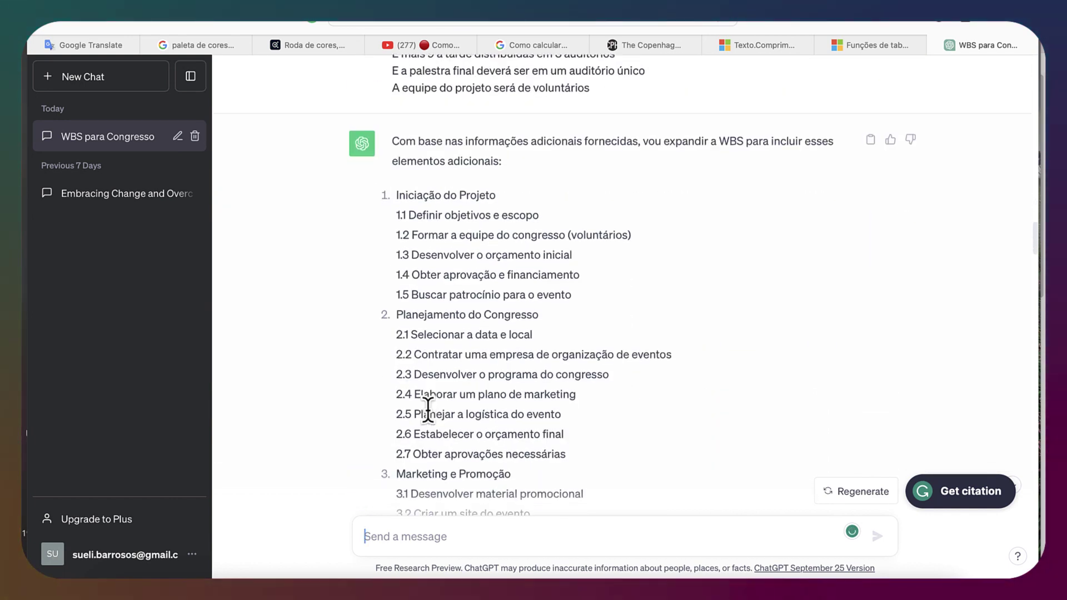
{"action": "scroll", "coordinate": [429, 412], "scroll_direction": "down", "scroll_amount": 12}
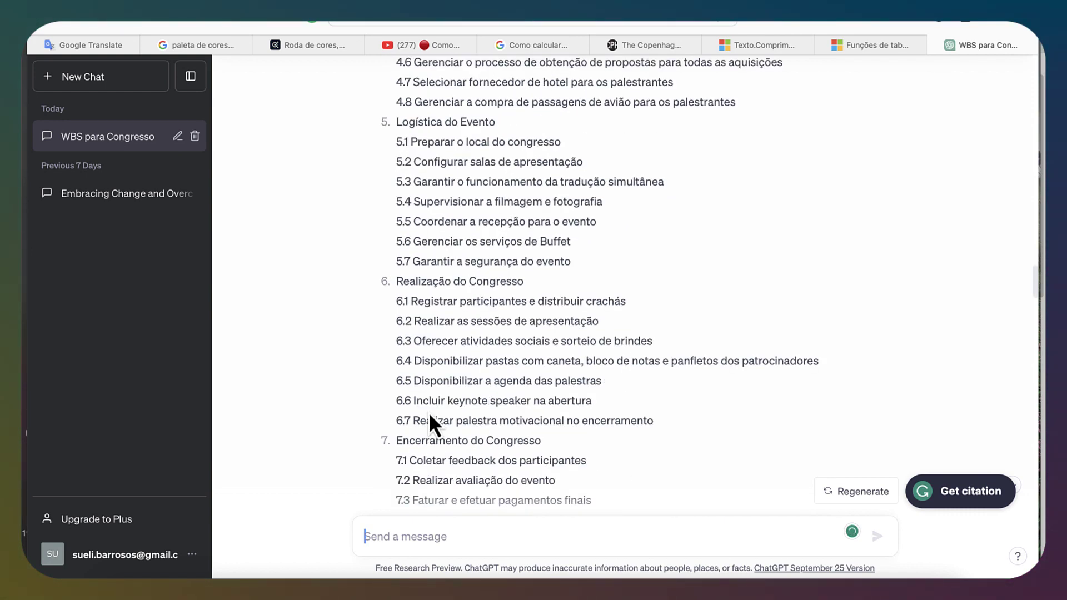
{"action": "scroll", "coordinate": [428, 413], "scroll_direction": "down", "scroll_amount": 3}
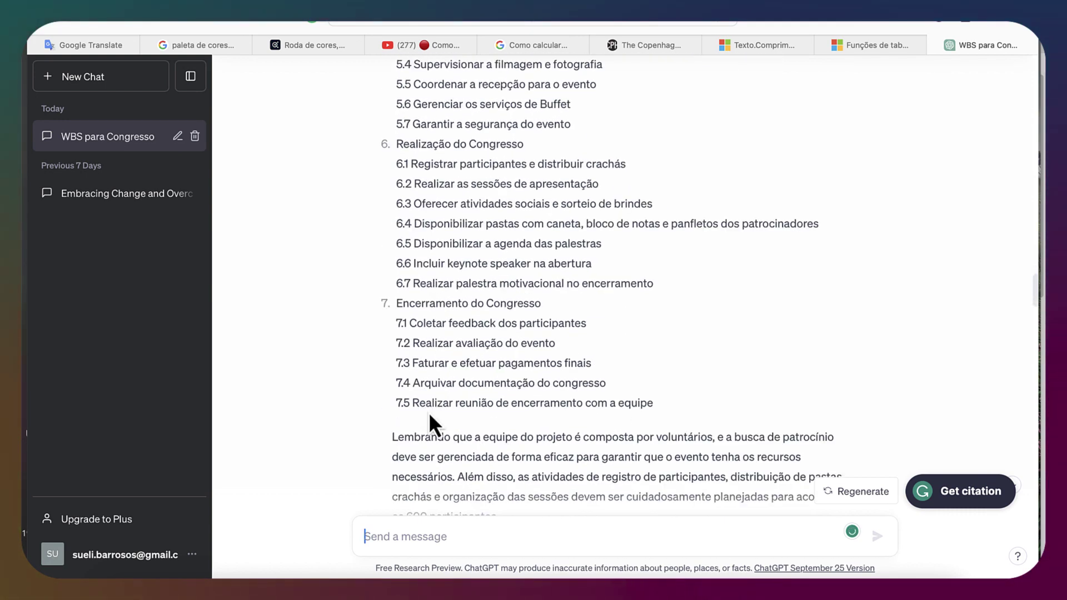
{"action": "scroll", "coordinate": [429, 412], "scroll_direction": "down", "scroll_amount": 1}
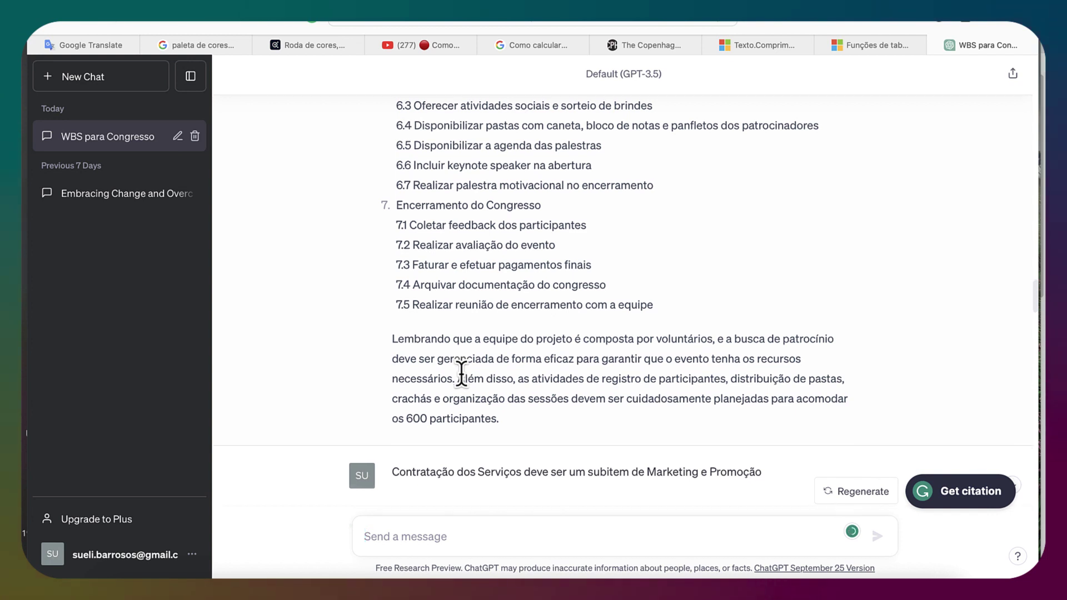
Step: Compare the request to nest Contratação dos Serviços under Marketing e Promoção with those sections in the preceding WBS
{"action": "scroll", "coordinate": [600, 431], "scroll_direction": "down", "scroll_amount": 1}
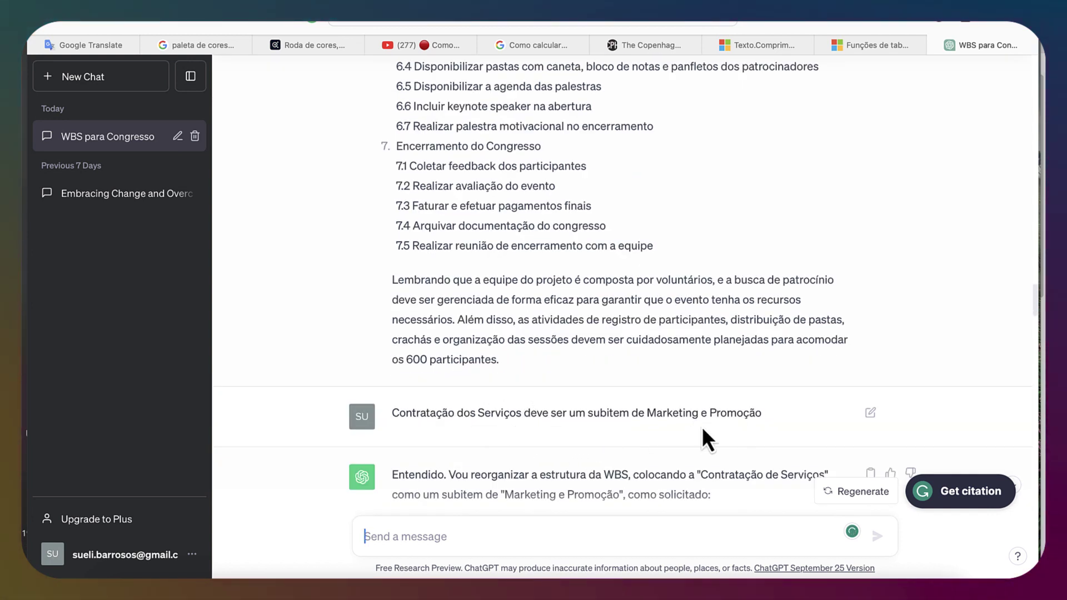
{"action": "scroll", "coordinate": [626, 285], "scroll_direction": "up", "scroll_amount": 7}
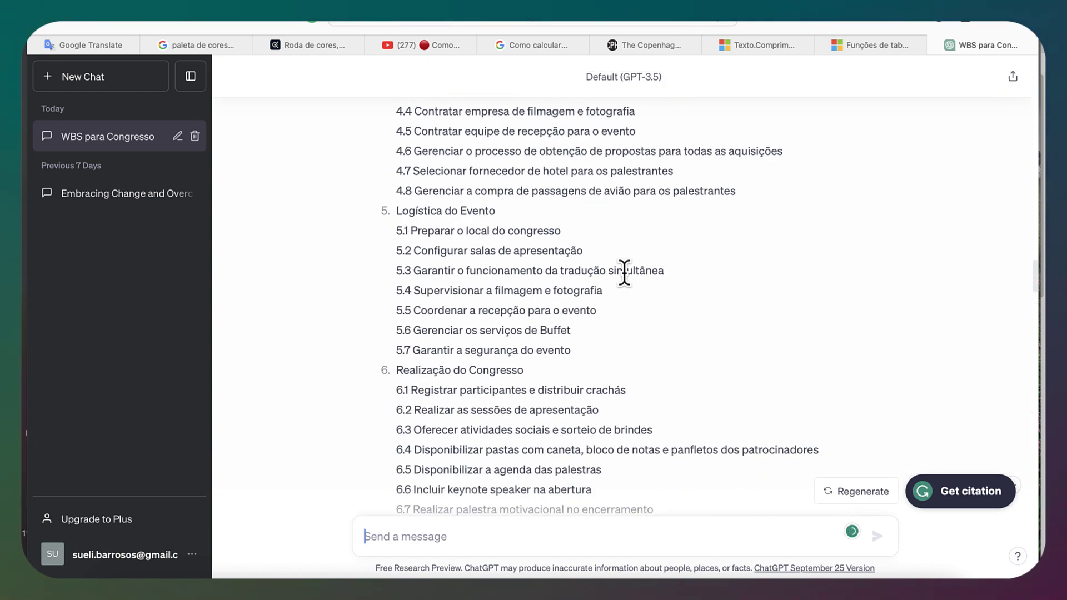
{"action": "scroll", "coordinate": [564, 340], "scroll_direction": "up", "scroll_amount": 2}
{"action": "scroll", "coordinate": [564, 340], "scroll_direction": "up", "scroll_amount": 1}
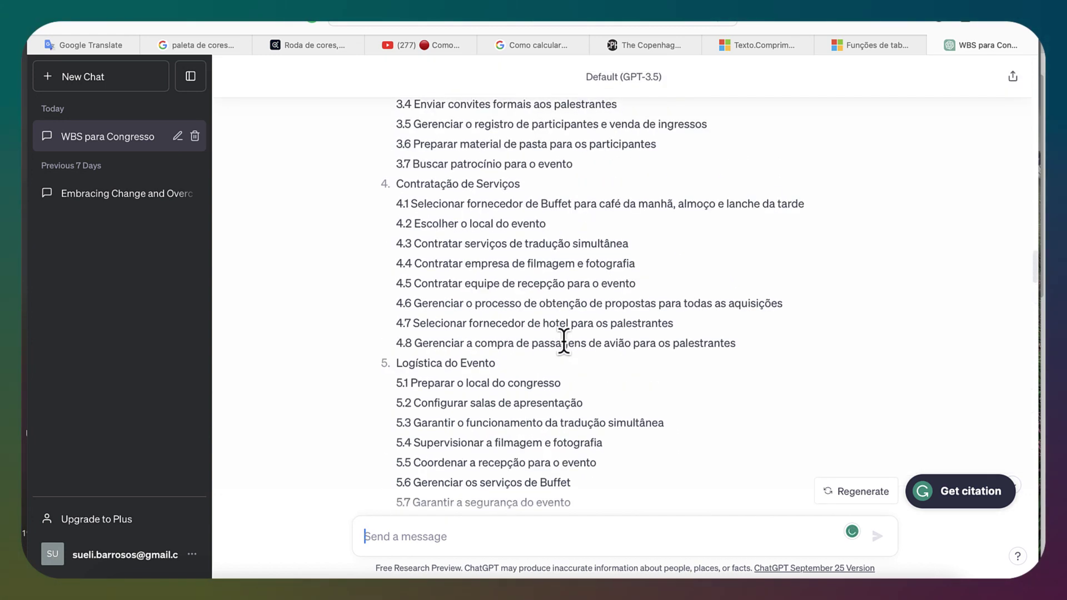
{"action": "scroll", "coordinate": [491, 225], "scroll_direction": "up", "scroll_amount": 1}
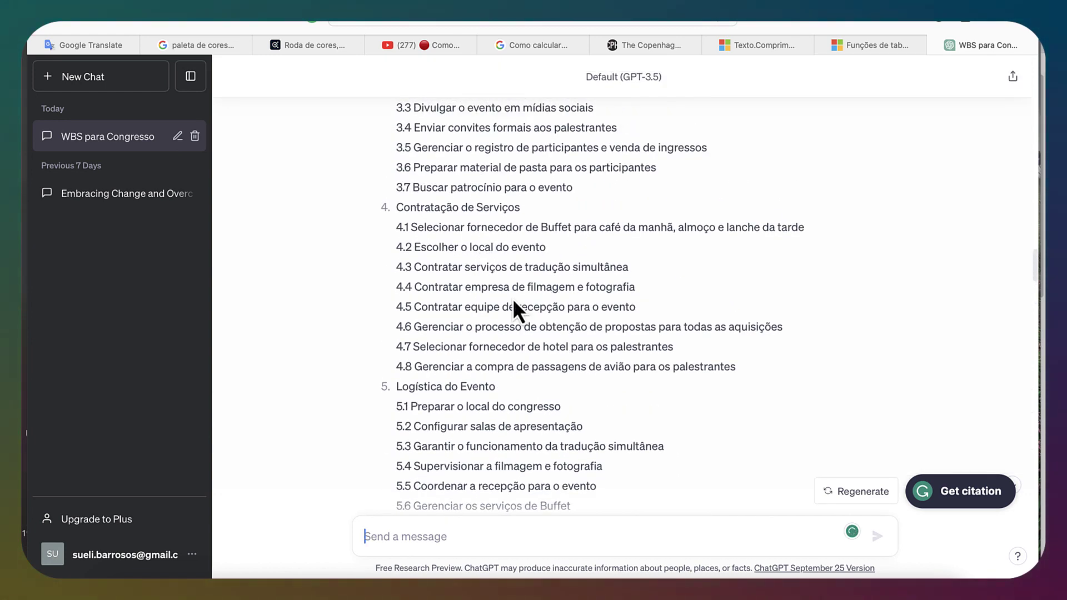
{"action": "scroll", "coordinate": [477, 192], "scroll_direction": "up", "scroll_amount": 1}
{"action": "scroll", "coordinate": [477, 192], "scroll_direction": "up", "scroll_amount": 1}
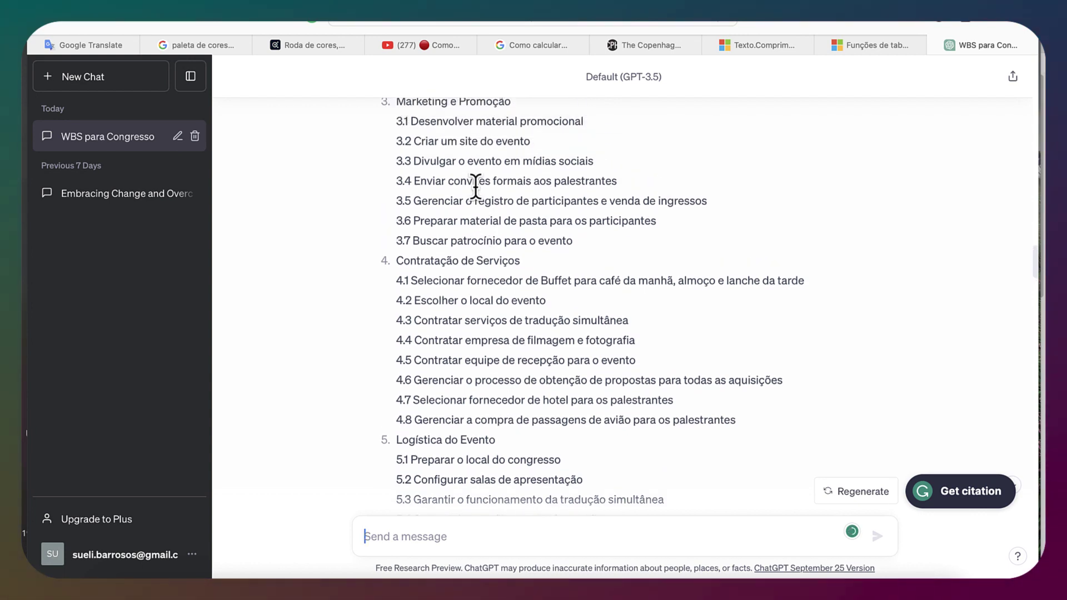
Step: Review the reorganized answer that nests Contratação de Serviços as item 3.8 under Marketing e Promoção
{"action": "scroll", "coordinate": [485, 267], "scroll_direction": "down", "scroll_amount": 15}
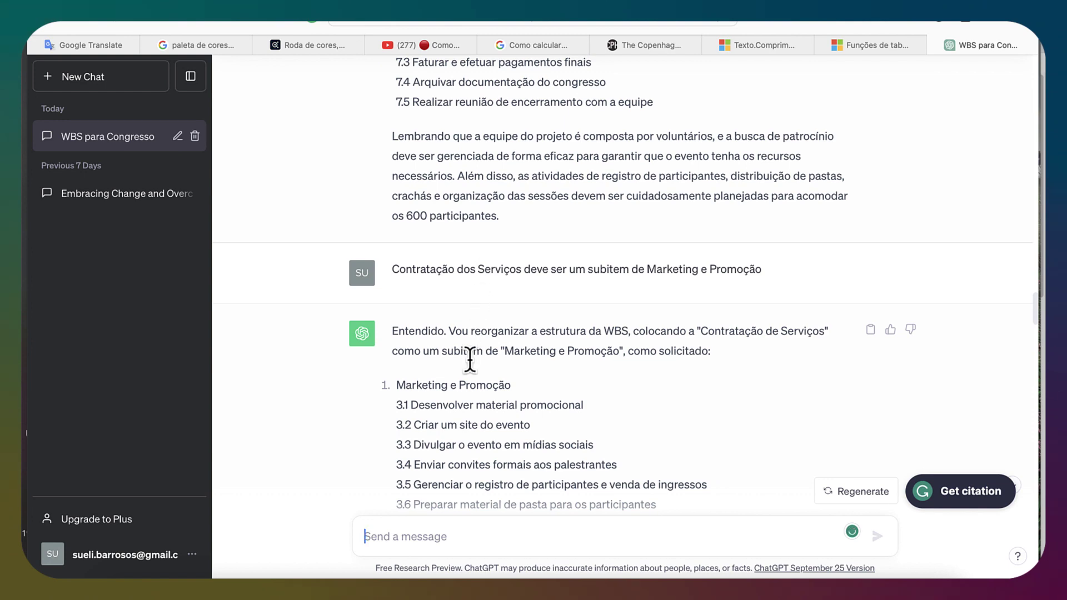
{"action": "scroll", "coordinate": [454, 378], "scroll_direction": "down", "scroll_amount": 4}
{"action": "scroll", "coordinate": [453, 378], "scroll_direction": "down", "scroll_amount": 1}
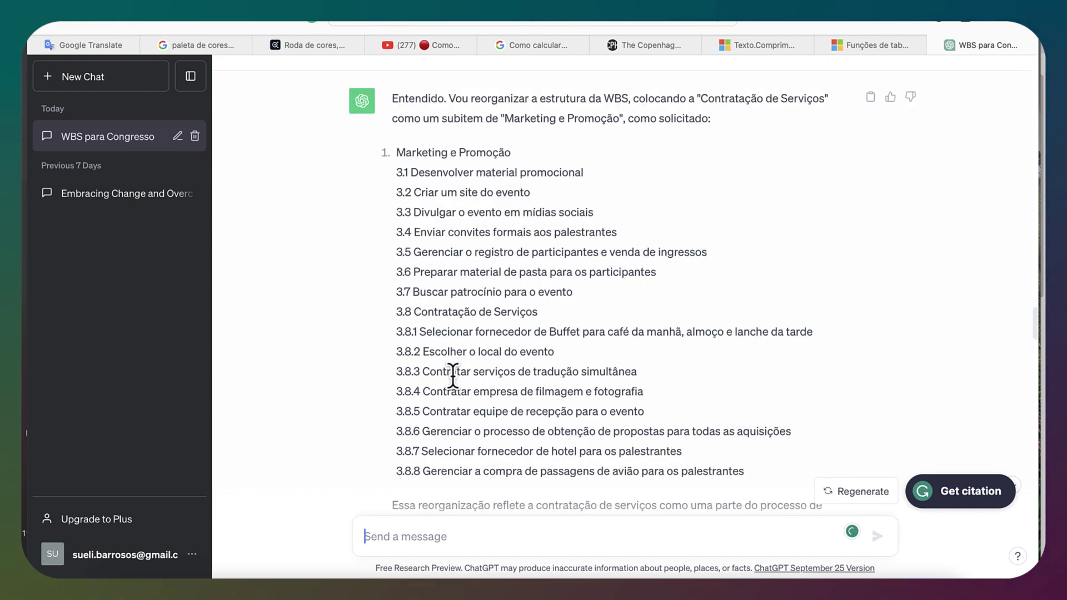
{"action": "scroll", "coordinate": [453, 376], "scroll_direction": "down", "scroll_amount": 2}
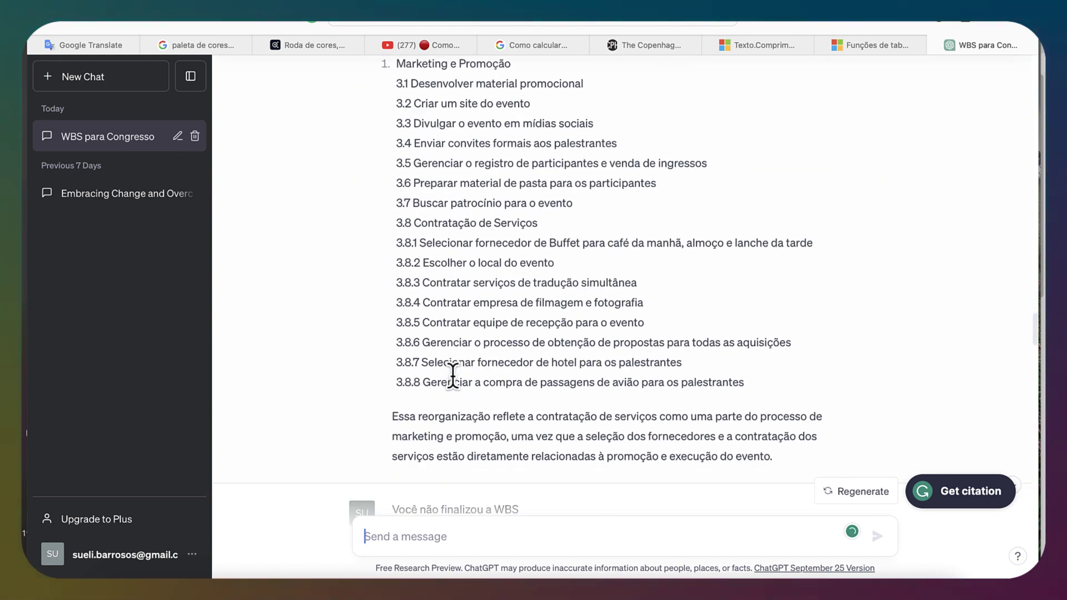
{"action": "scroll", "coordinate": [453, 375], "scroll_direction": "up", "scroll_amount": 1}
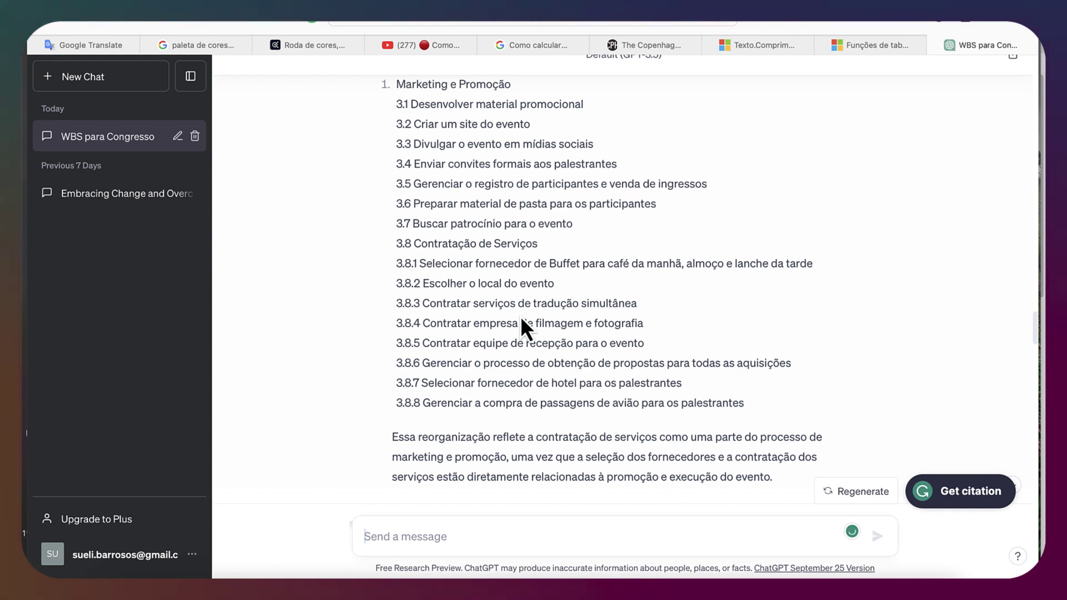
{"action": "scroll", "coordinate": [521, 316], "scroll_direction": "down", "scroll_amount": 3}
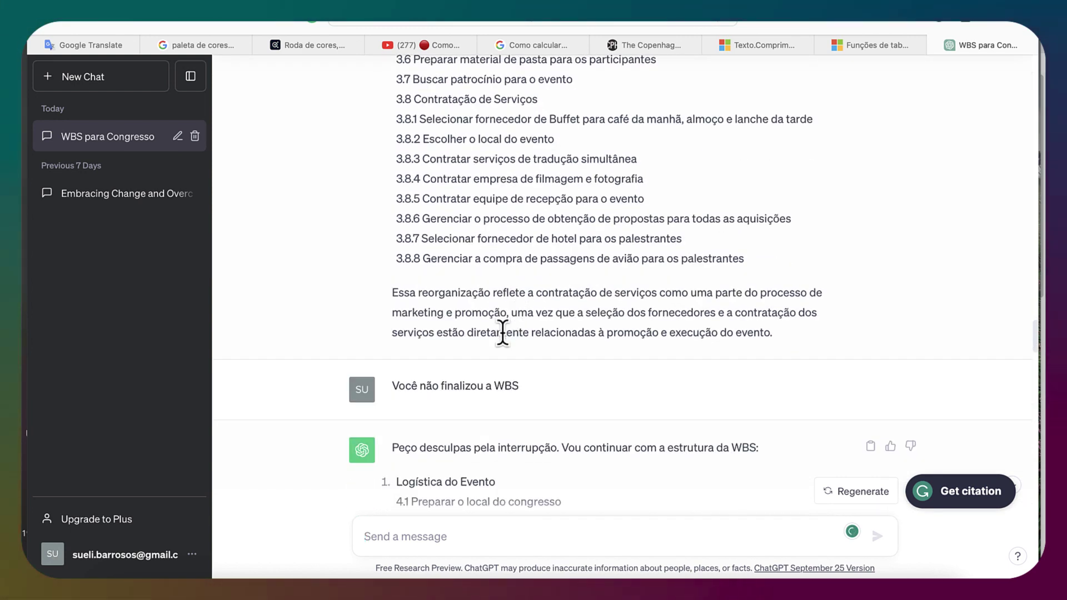
Step: Examine the follow-up prompt about the unfinished WBS and its answer, from Logística do Evento through Encerramento do Congresso
{"action": "scroll", "coordinate": [510, 376], "scroll_direction": "down", "scroll_amount": 2}
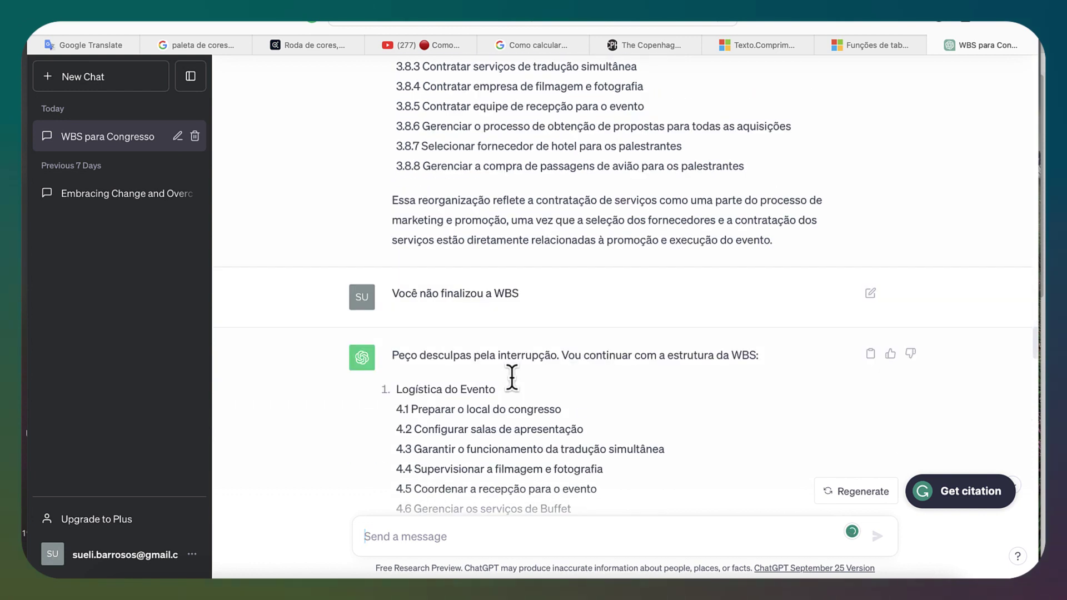
{"action": "scroll", "coordinate": [513, 379], "scroll_direction": "down", "scroll_amount": 5}
{"action": "scroll", "coordinate": [513, 380], "scroll_direction": "down", "scroll_amount": 4}
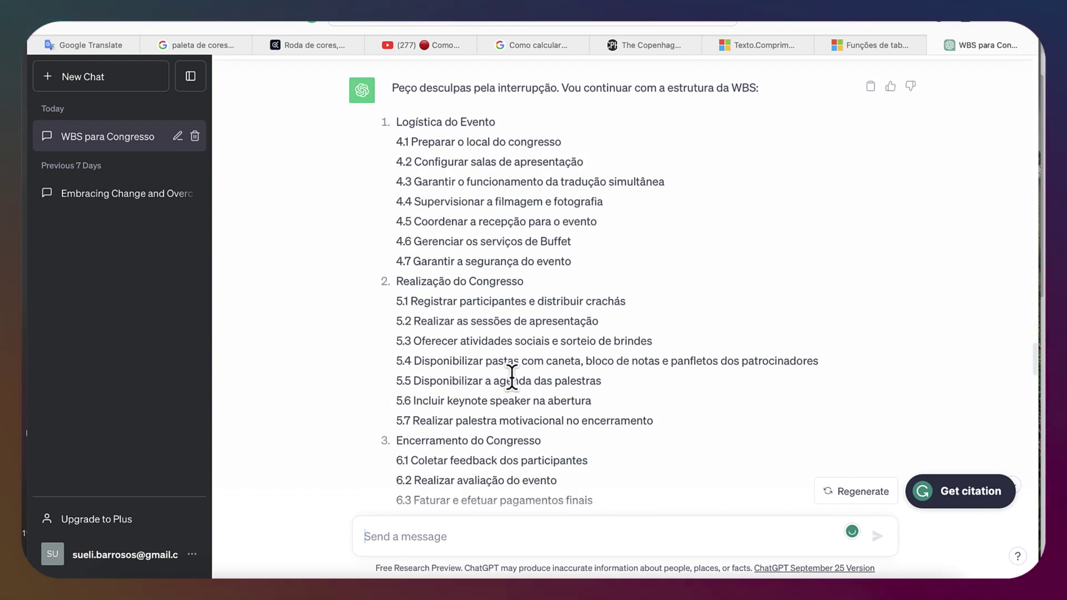
{"action": "scroll", "coordinate": [513, 380], "scroll_direction": "down", "scroll_amount": 4}
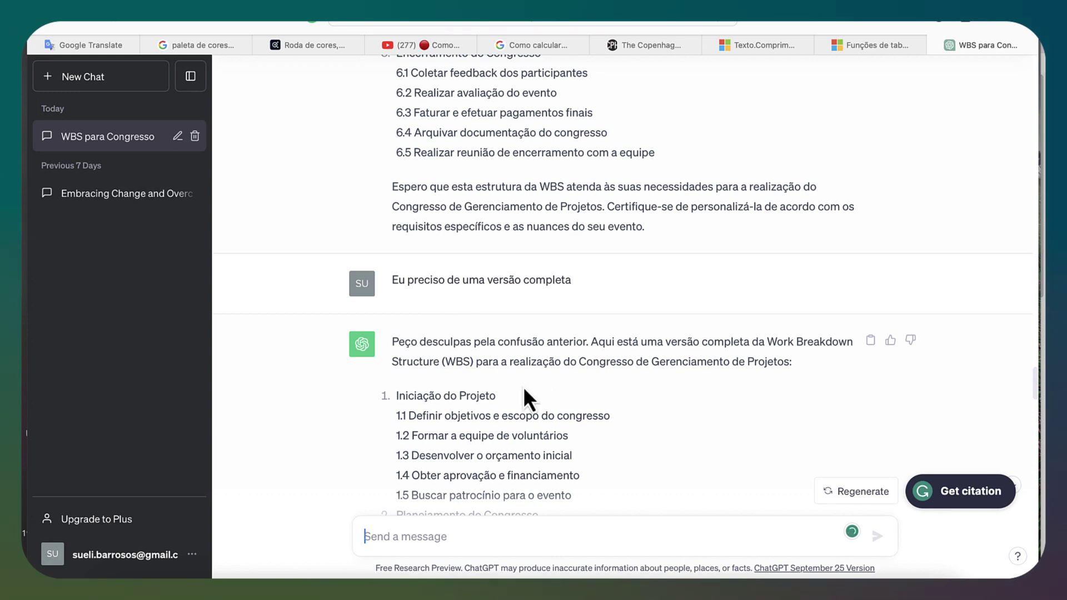
Step: Review the complete WBS version requested in the next prompt, from Iniciação do Projeto through Encerramento do Congresso
{"action": "scroll", "coordinate": [523, 383], "scroll_direction": "down", "scroll_amount": 2}
{"action": "scroll", "coordinate": [523, 378], "scroll_direction": "down", "scroll_amount": 2}
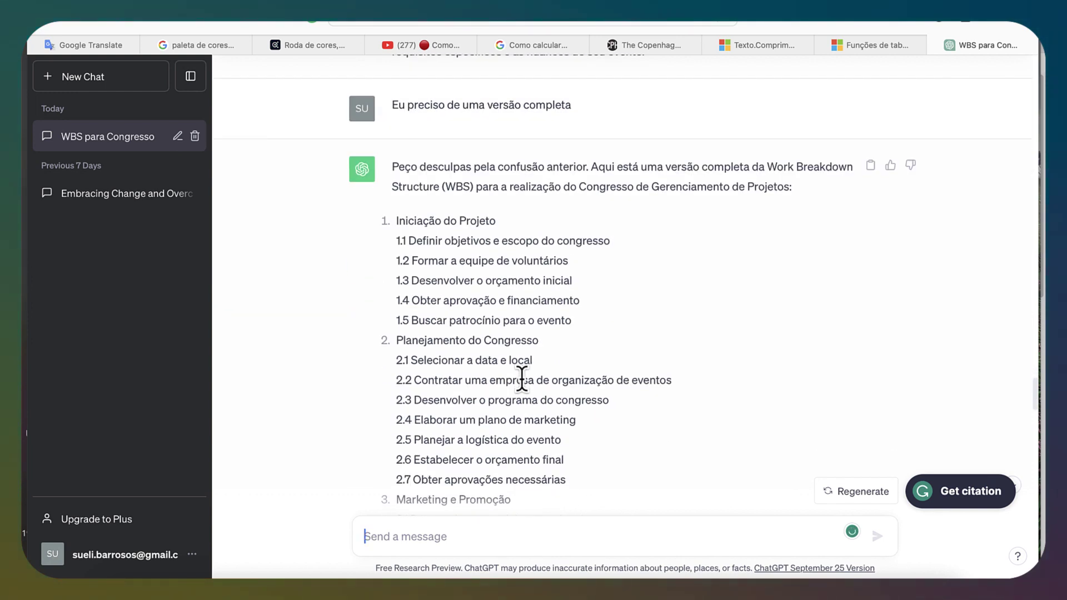
{"action": "scroll", "coordinate": [523, 382], "scroll_direction": "down", "scroll_amount": 4}
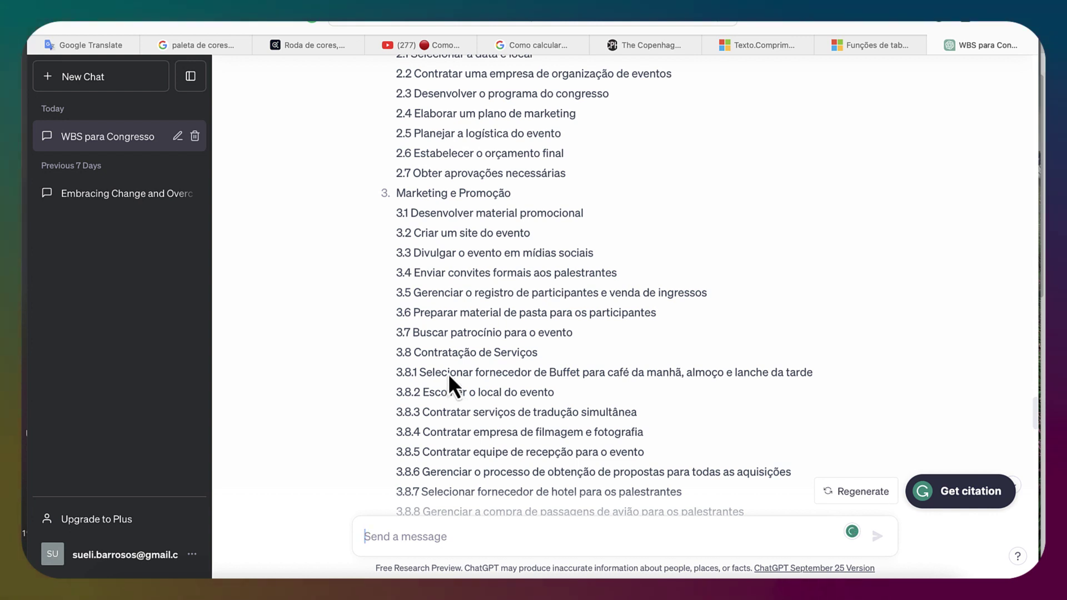
{"action": "scroll", "coordinate": [449, 374], "scroll_direction": "down", "scroll_amount": 1}
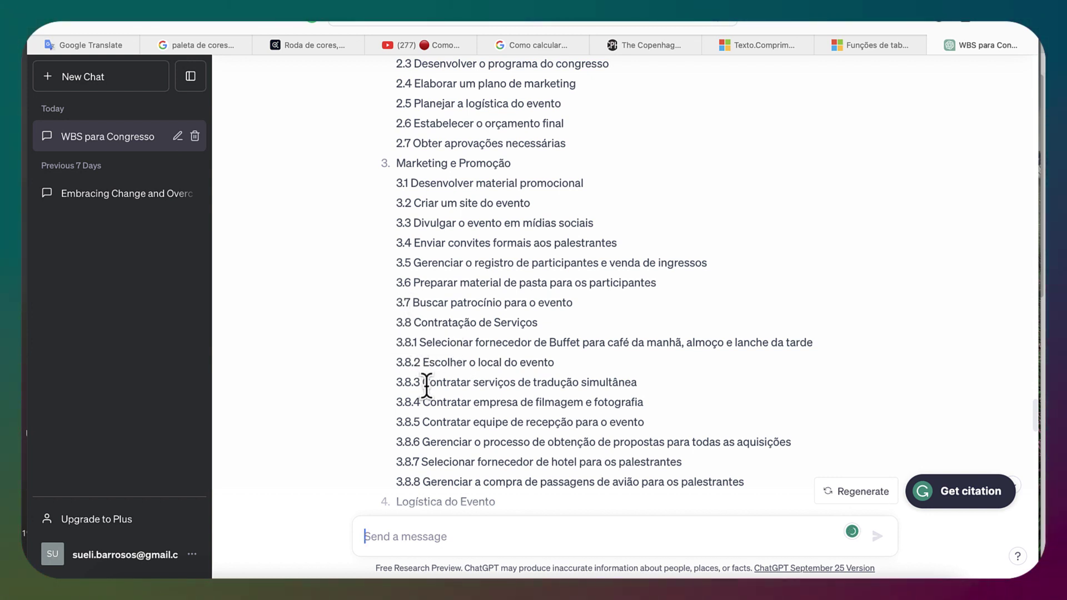
{"action": "scroll", "coordinate": [426, 386], "scroll_direction": "down", "scroll_amount": 1}
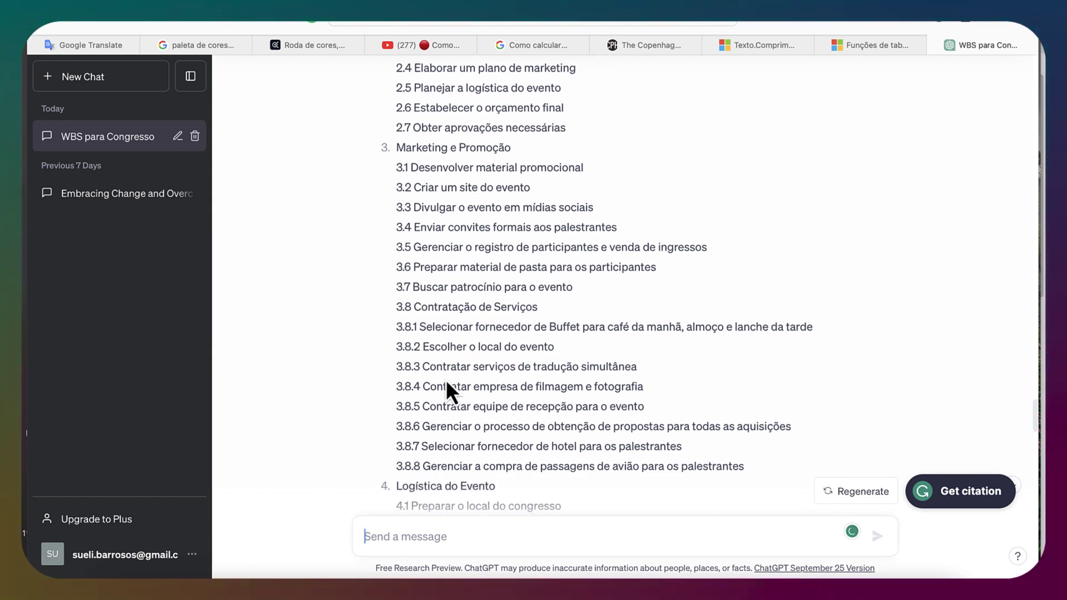
{"action": "scroll", "coordinate": [446, 380], "scroll_direction": "down", "scroll_amount": 5}
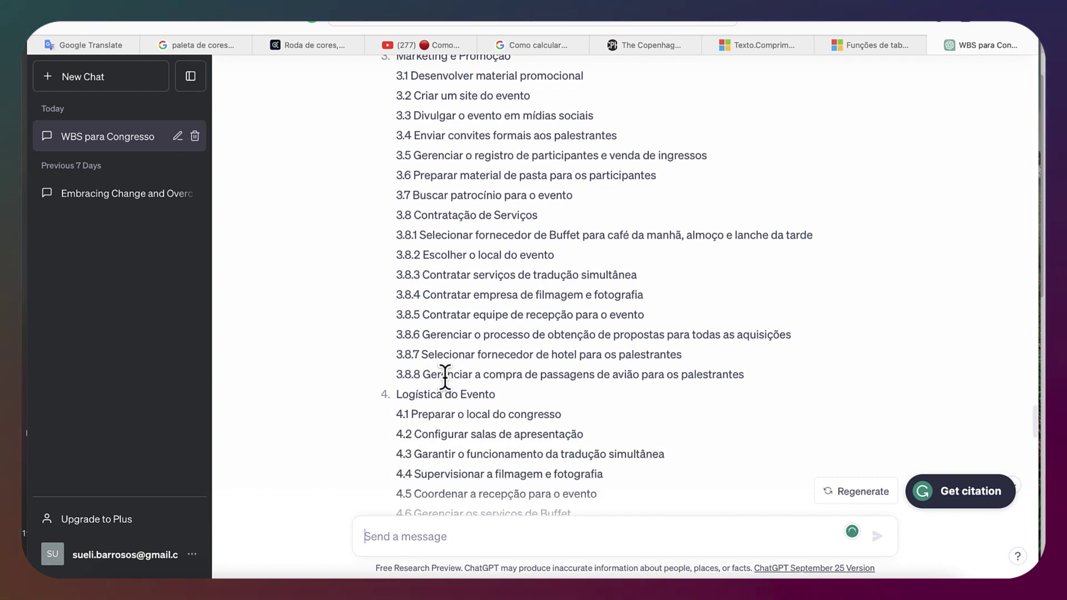
{"action": "scroll", "coordinate": [445, 376], "scroll_direction": "down", "scroll_amount": 6}
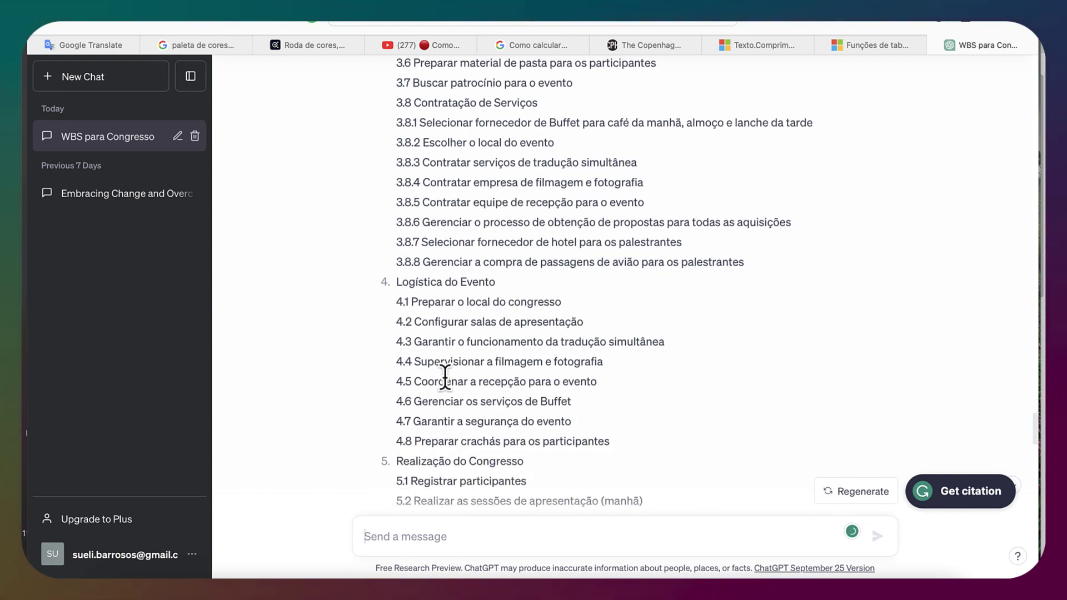
{"action": "scroll", "coordinate": [446, 379], "scroll_direction": "down", "scroll_amount": 4}
{"action": "scroll", "coordinate": [449, 409], "scroll_direction": "down", "scroll_amount": 4}
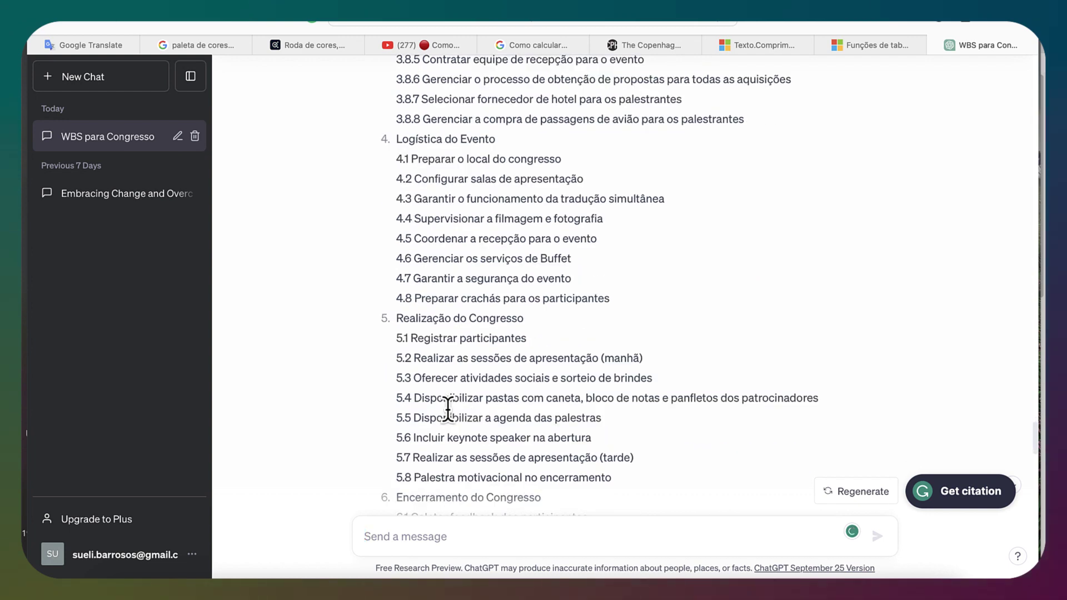
{"action": "scroll", "coordinate": [448, 410], "scroll_direction": "down", "scroll_amount": 18}
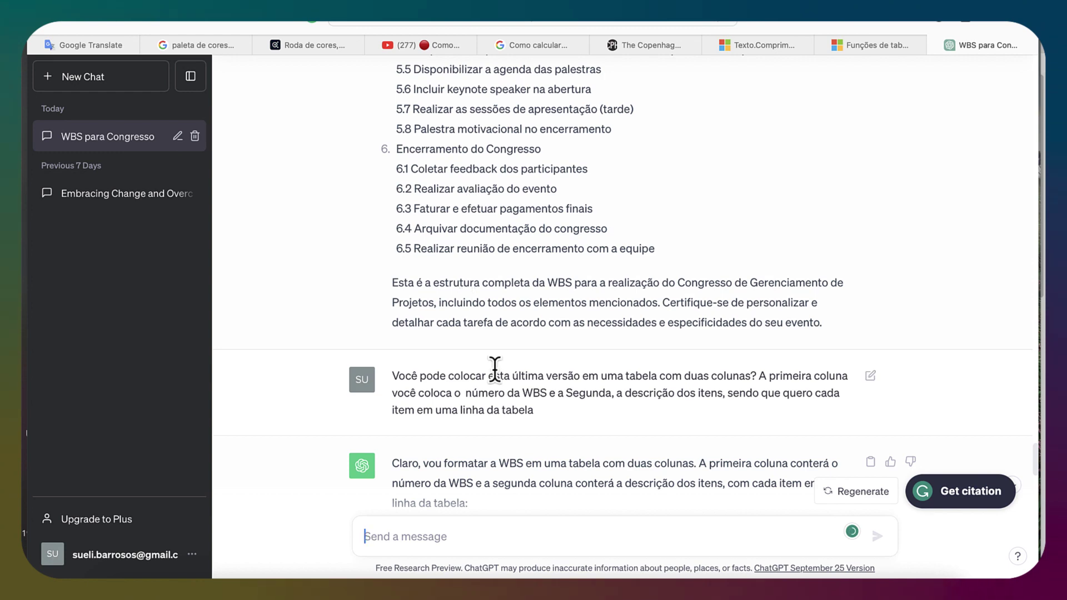
Step: Examine the request for a two-column table and the resulting WBS and Descrição table from its first to its last row
{"action": "scroll", "coordinate": [495, 368], "scroll_direction": "down", "scroll_amount": 14}
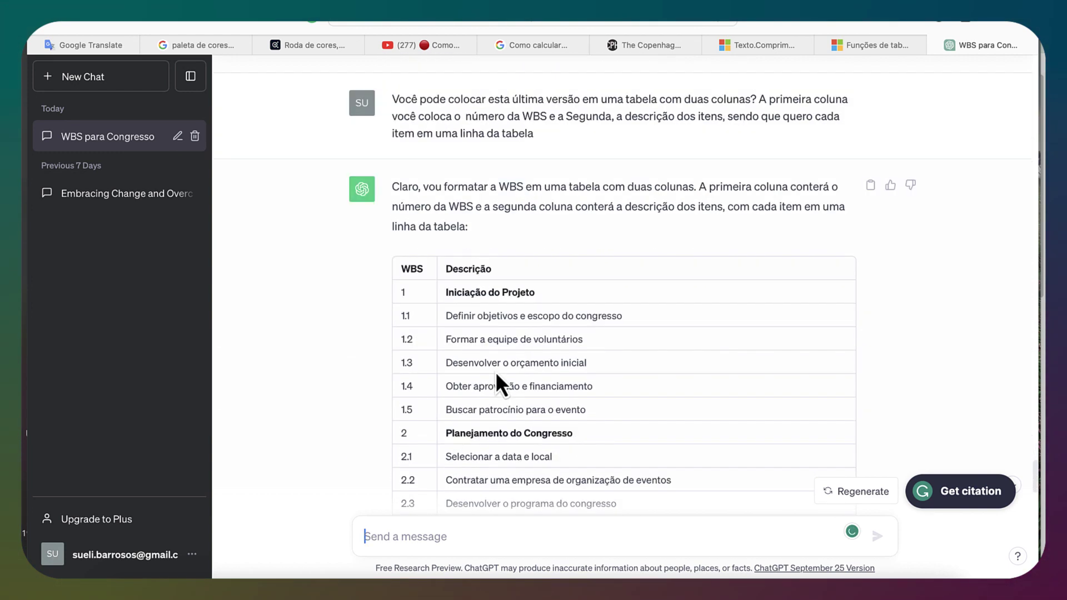
{"action": "scroll", "coordinate": [496, 372], "scroll_direction": "down", "scroll_amount": 5}
{"action": "scroll", "coordinate": [496, 371], "scroll_direction": "up", "scroll_amount": 5}
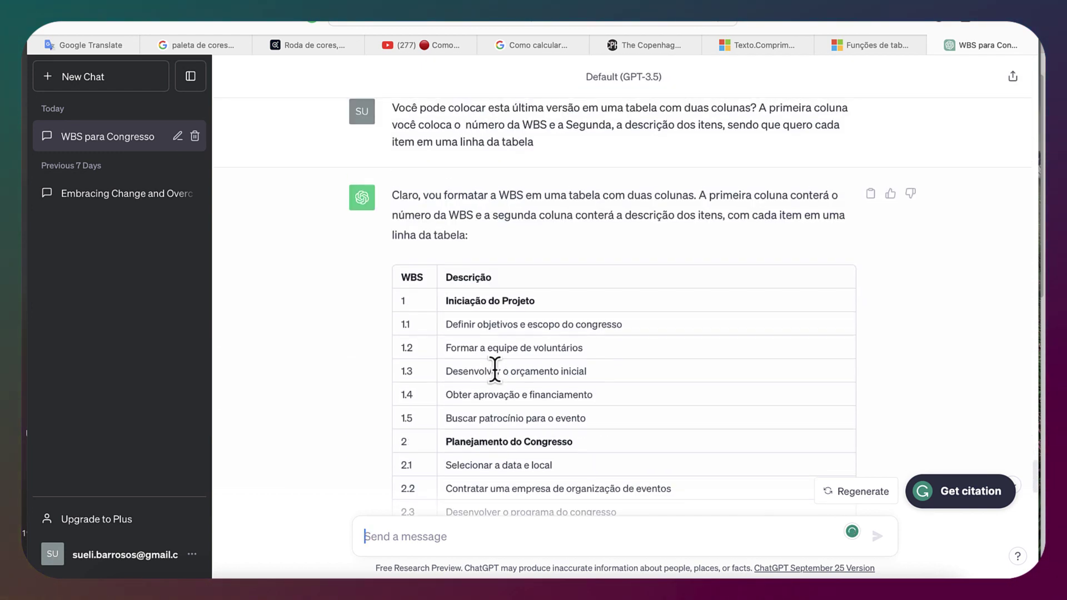
{"action": "scroll", "coordinate": [495, 372], "scroll_direction": "up", "scroll_amount": 2}
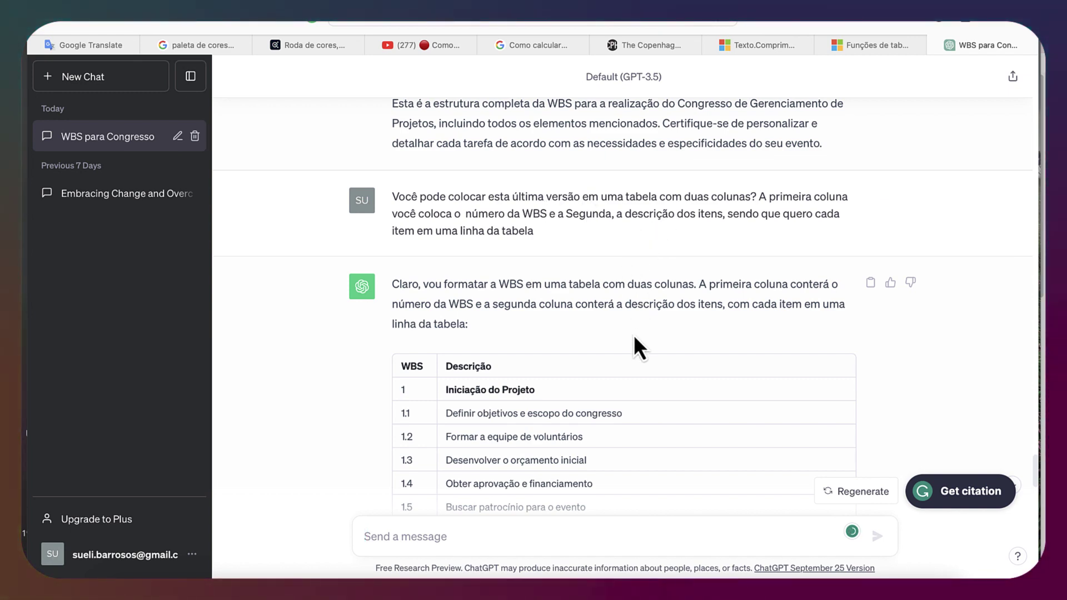
{"action": "scroll", "coordinate": [636, 338], "scroll_direction": "down", "scroll_amount": 5}
{"action": "scroll", "coordinate": [635, 338], "scroll_direction": "down", "scroll_amount": 5}
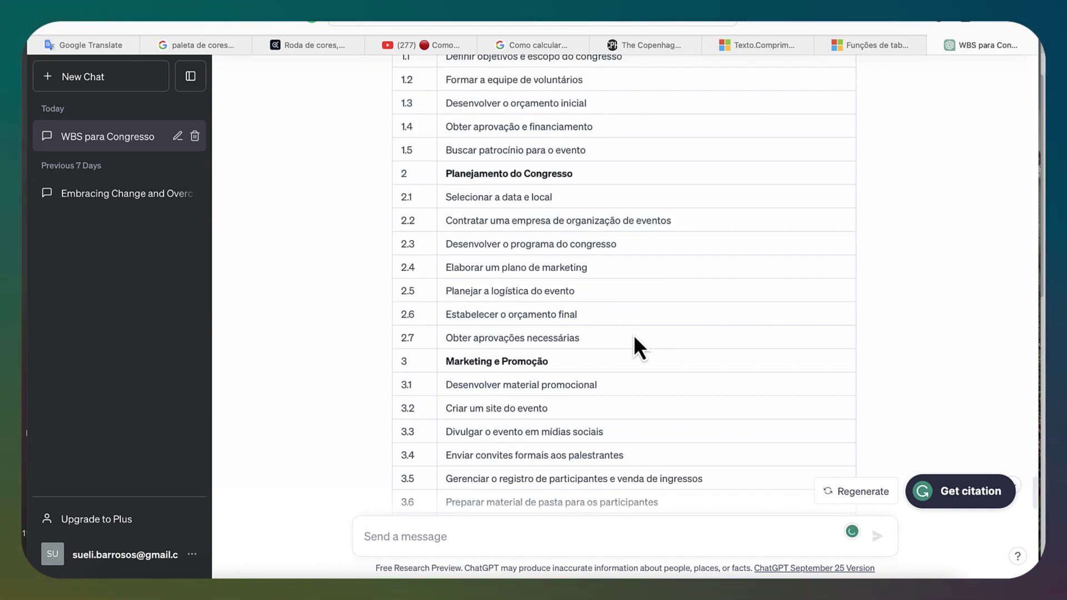
{"action": "scroll", "coordinate": [635, 339], "scroll_direction": "down", "scroll_amount": 2}
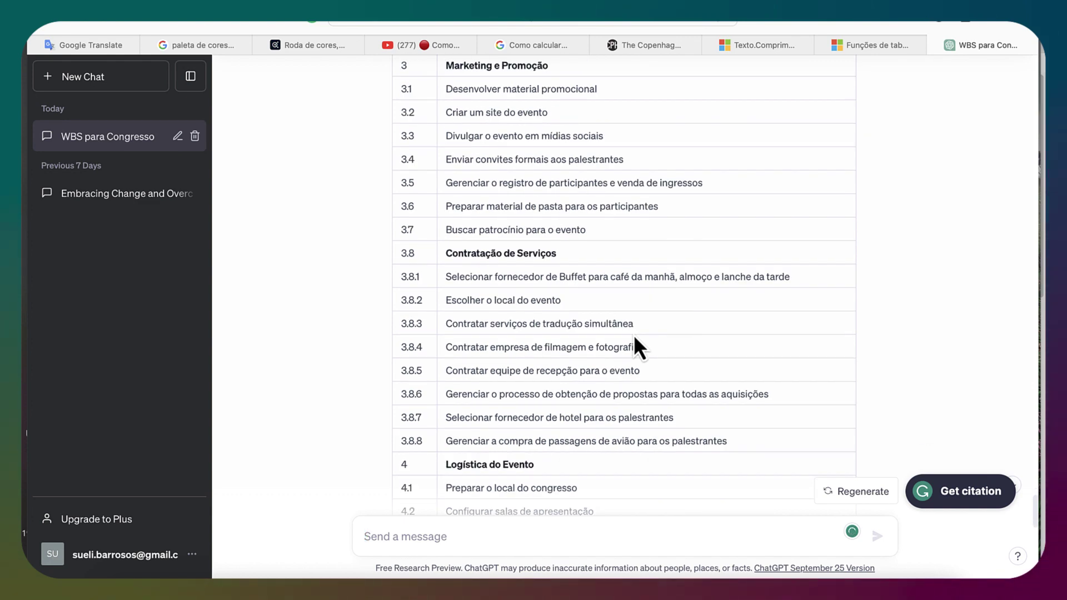
{"action": "scroll", "coordinate": [635, 337], "scroll_direction": "down", "scroll_amount": 4}
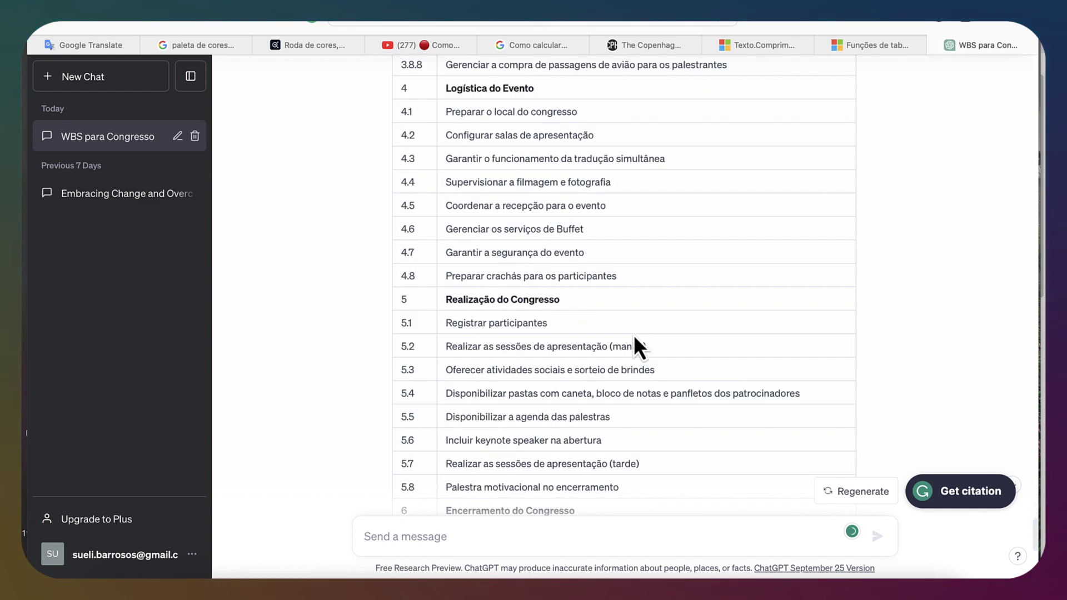
{"action": "scroll", "coordinate": [635, 337], "scroll_direction": "down", "scroll_amount": 4}
{"action": "scroll", "coordinate": [635, 337], "scroll_direction": "up", "scroll_amount": 5}
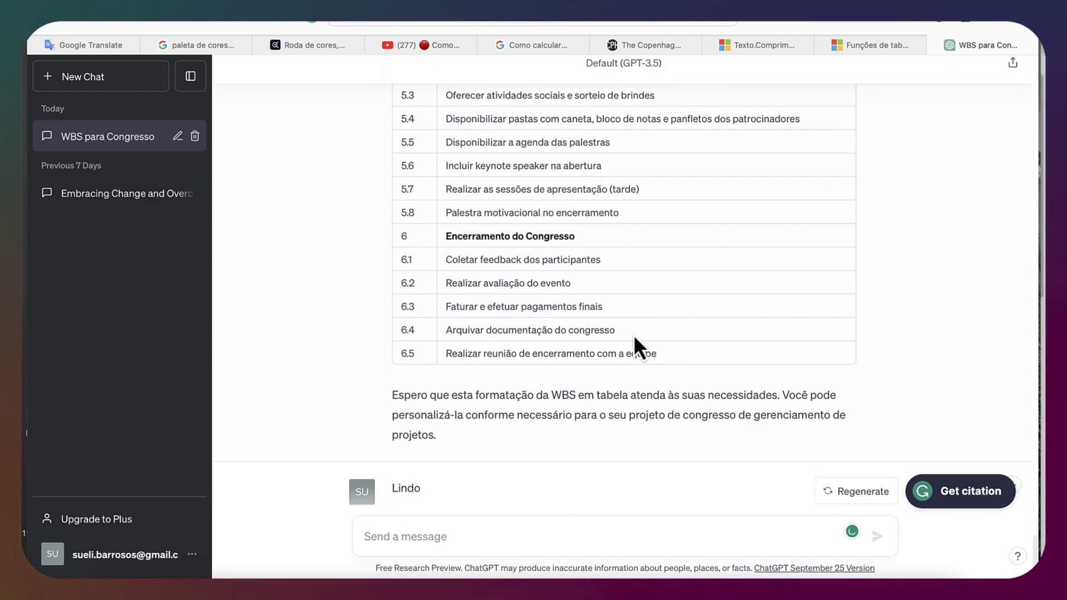
{"action": "scroll", "coordinate": [633, 335], "scroll_direction": "up", "scroll_amount": 9}
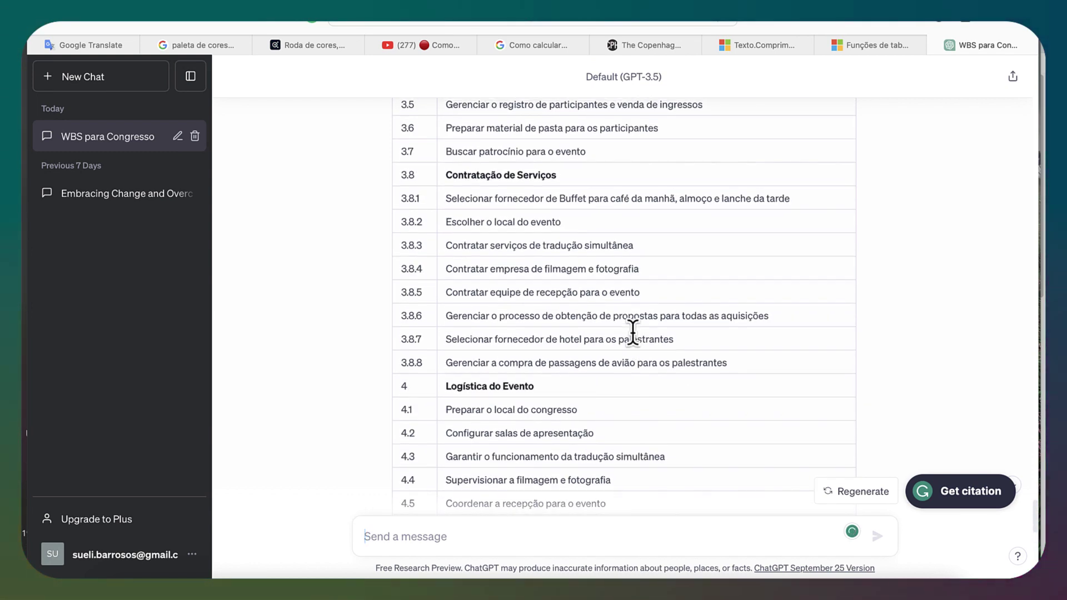
{"action": "scroll", "coordinate": [634, 334], "scroll_direction": "up", "scroll_amount": 6}
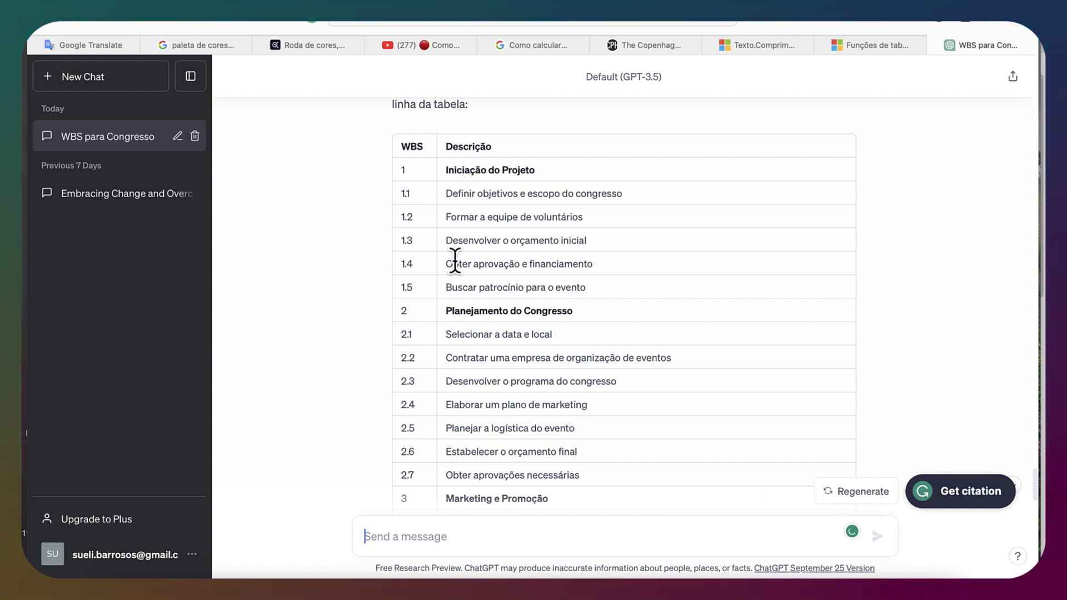
Step: Copy the whole WBS and Descrição table from the ChatGPT answer and paste it into a blank Excel sheet at cell A1
{"action": "left_click_drag", "start_coordinate": [402, 147], "coordinate": [671, 373]}
{"action": "scroll", "coordinate": [534, 340], "scroll_direction": "down", "scroll_amount": 4}
{"action": "scroll", "coordinate": [534, 340], "scroll_direction": "down", "scroll_amount": 10}
{"action": "scroll", "coordinate": [534, 339], "scroll_direction": "down", "scroll_amount": 5}
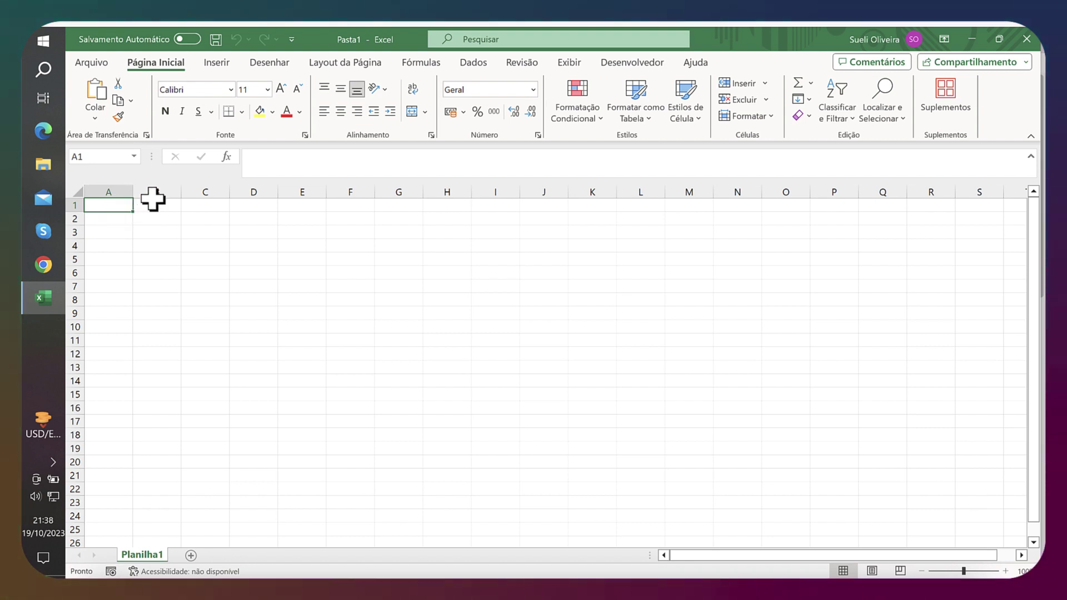
{"action": "key", "text": "ctrl+v"}
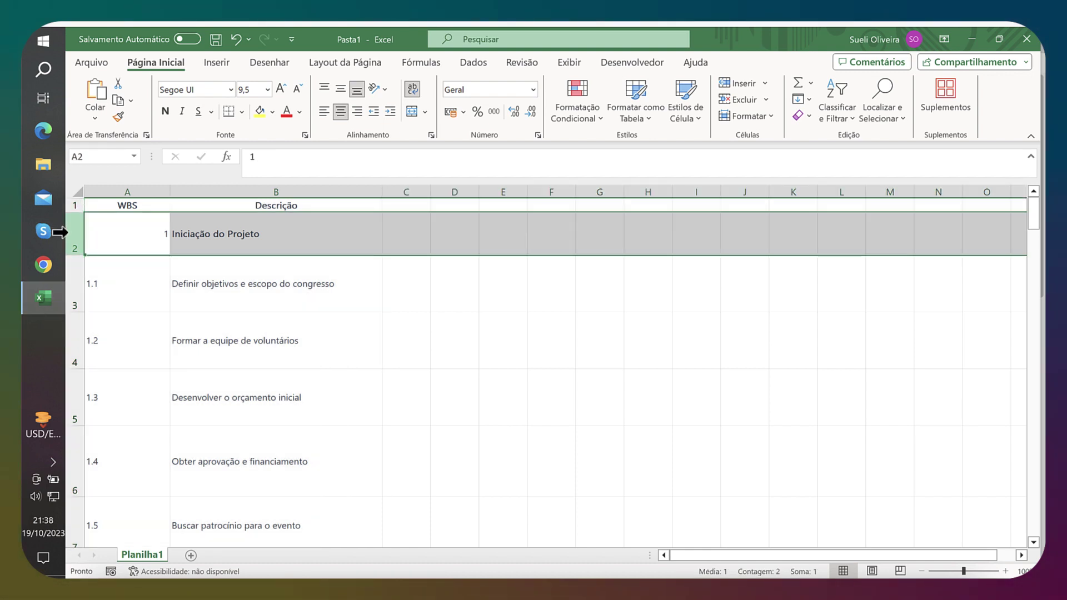
Step: Insert a blank row above Iniciação do Projeto and enter 0 as its WBS number
{"action": "left_click", "coordinate": [68, 232]}
{"action": "right_click", "coordinate": [60, 232]}
{"action": "left_click", "coordinate": [106, 374]}
{"action": "left_click", "coordinate": [142, 220]}
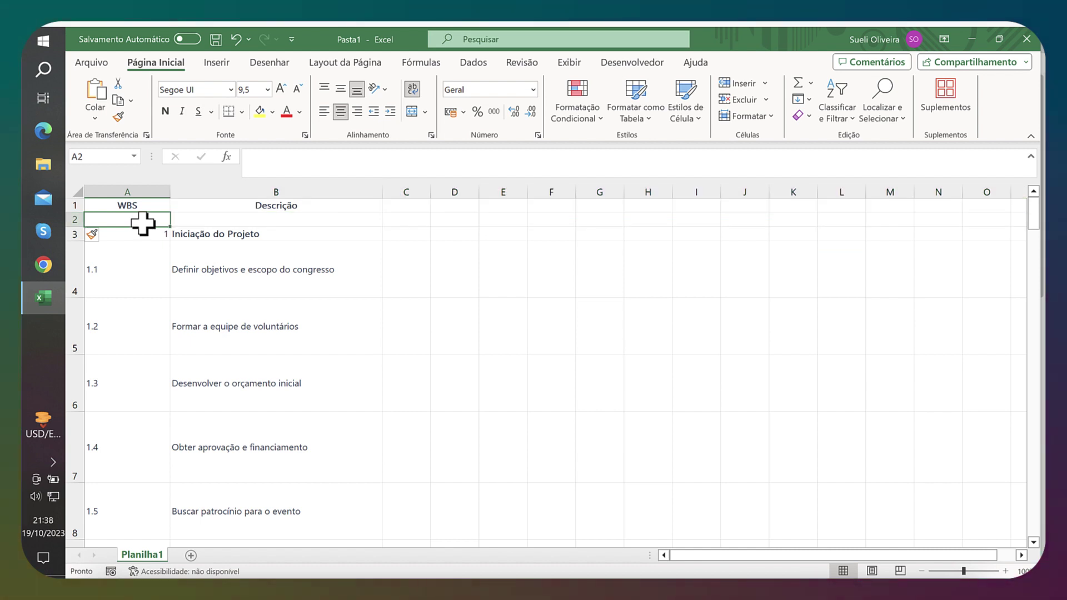
{"action": "double_click", "coordinate": [144, 224]}
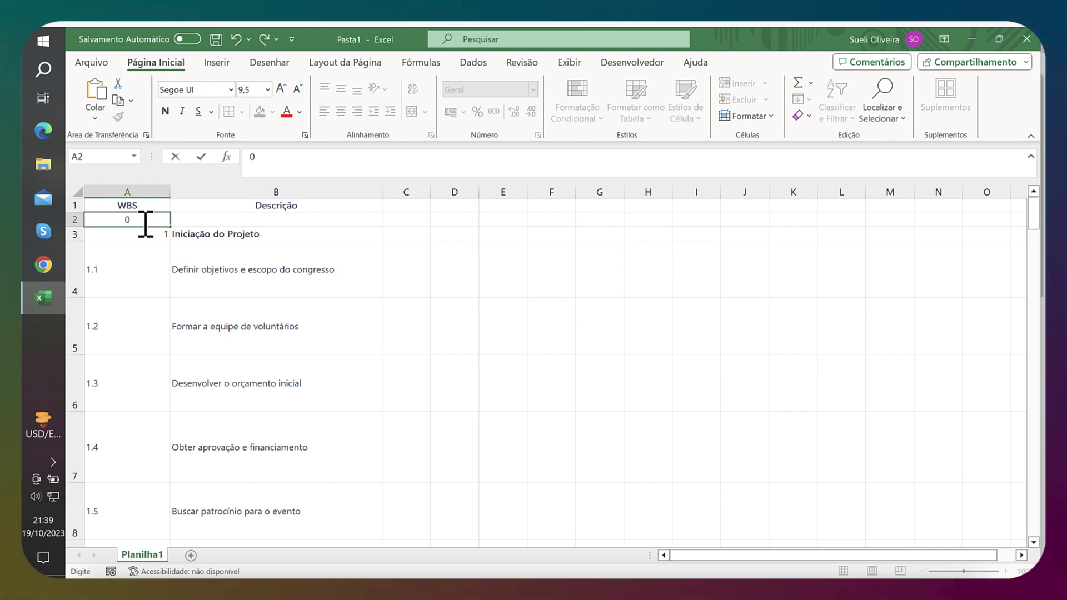
{"action": "key", "text": "Tab"}
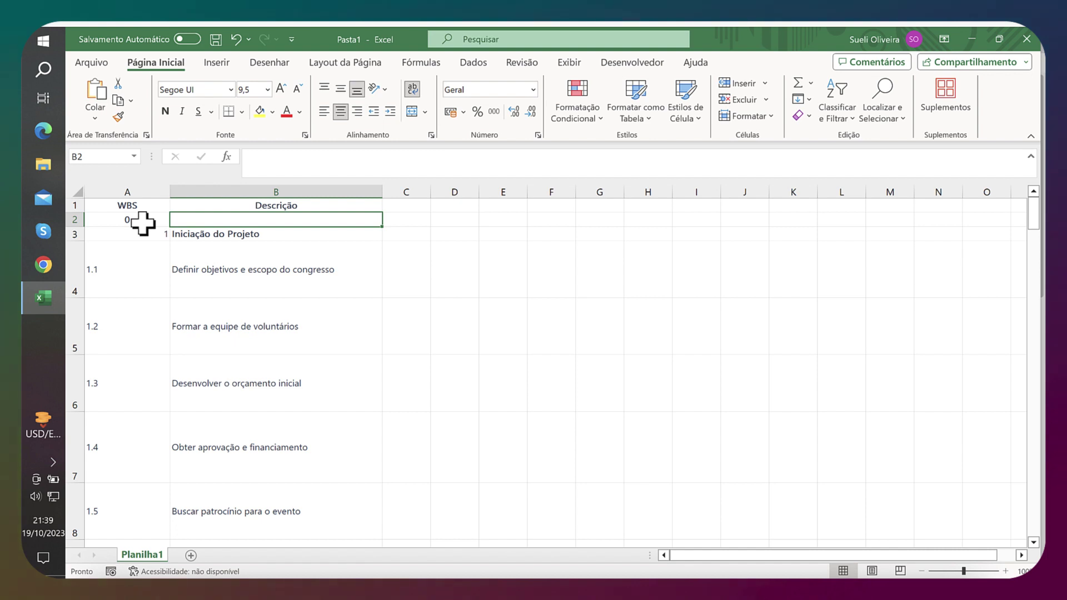
{"action": "type", "text": "P"}
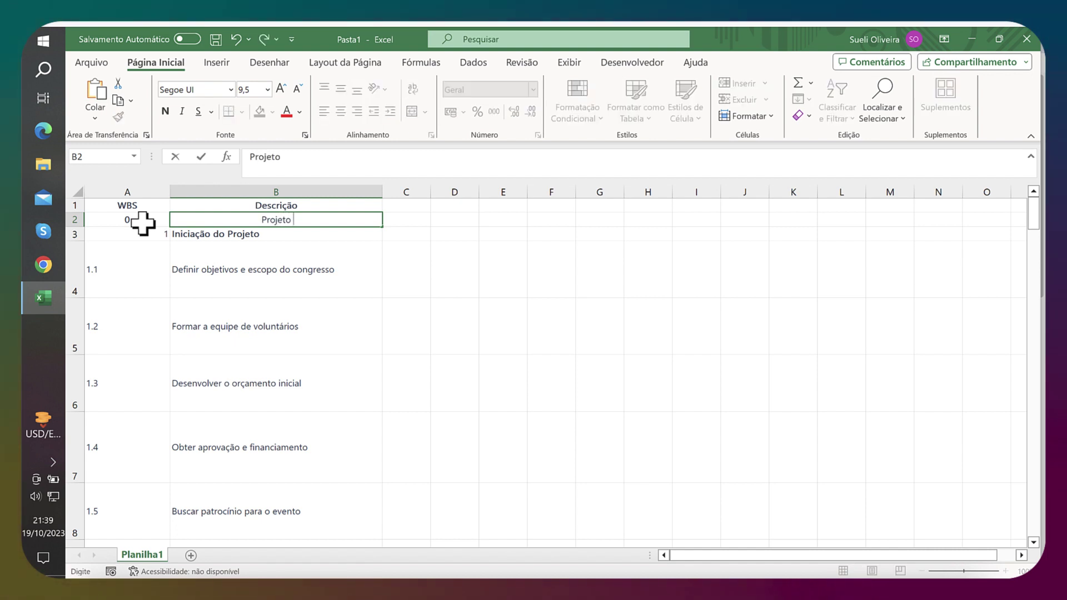
{"action": "type", "text": "rojeto Congre"}
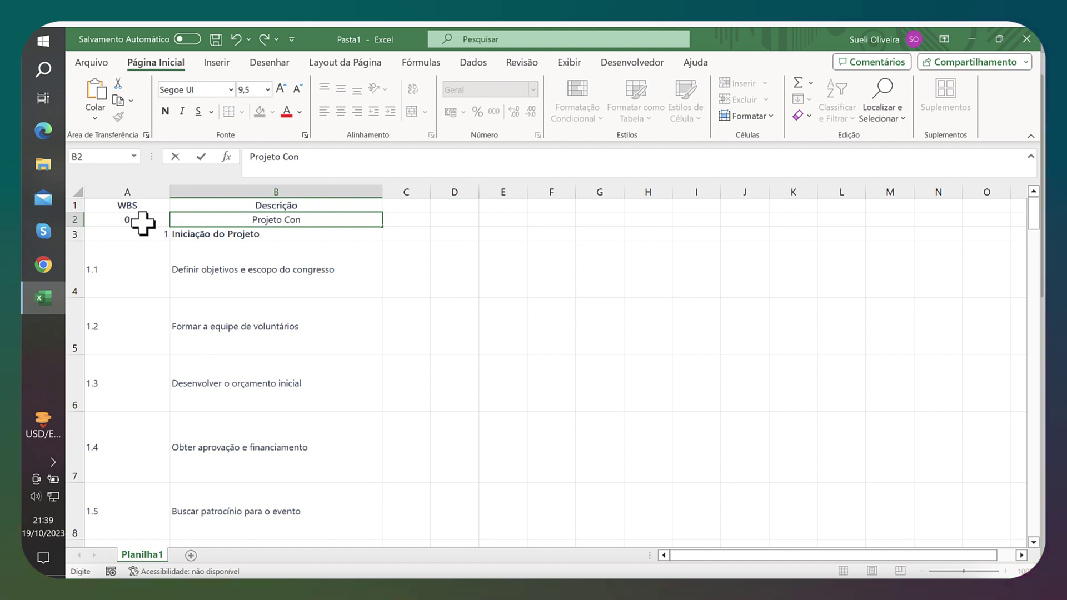
{"action": "key", "text": "BackSpace"}
{"action": "key", "text": "BackSpace"}
{"action": "key", "text": "BackSpace"}
{"action": "key", "text": "BackSpace"}
{"action": "key", "text": "BackSpace"}
{"action": "key", "text": "BackSpace"}
{"action": "key", "text": "BackSpace"}
{"action": "key", "text": "BackSpace"}
{"action": "key", "text": "BackSpace"}
{"action": "key", "text": "BackSpace"}
{"action": "key", "text": "BackSpace"}
{"action": "key", "text": "BackSpace"}
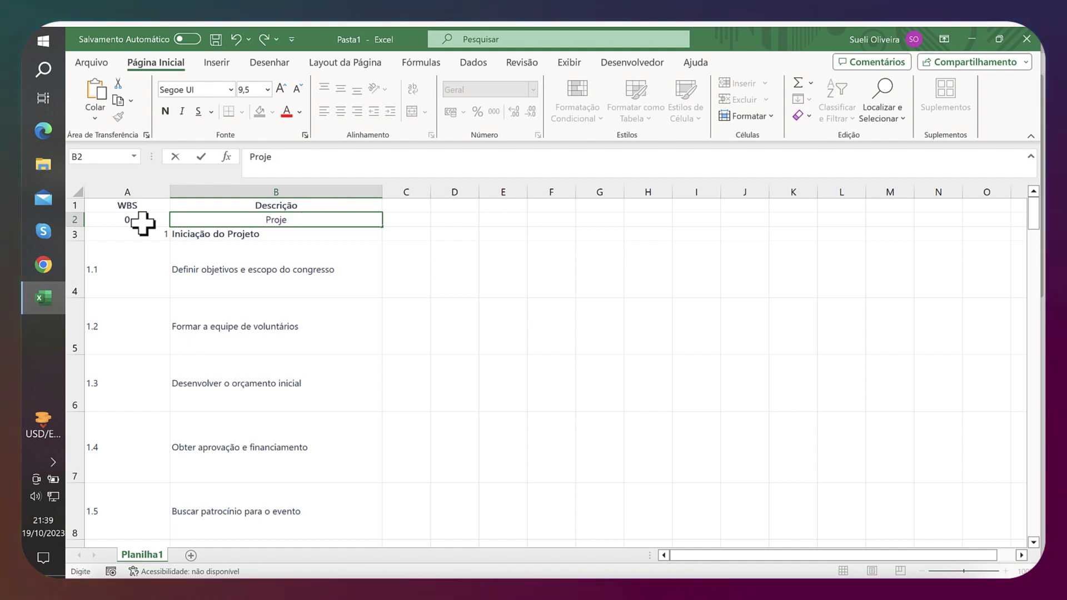
{"action": "key", "text": "BackSpace"}
{"action": "key", "text": "BackSpace"}
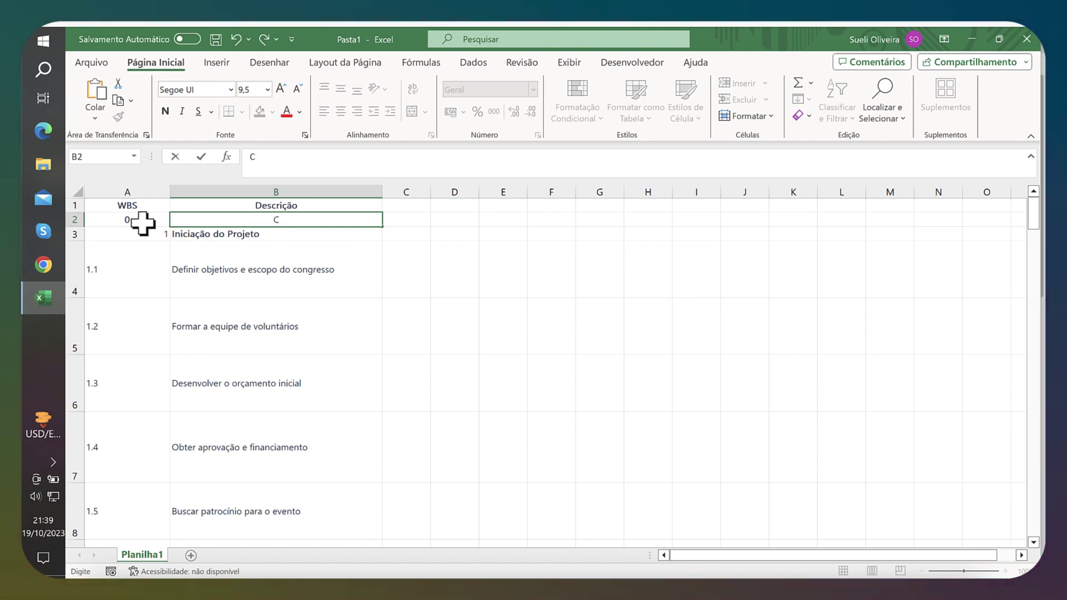
Step: Enter Congresso de Gerenciamento de Projetos as the description in B2 and left-align cells A2 and B2
{"action": "type", "text": "Congresso"}
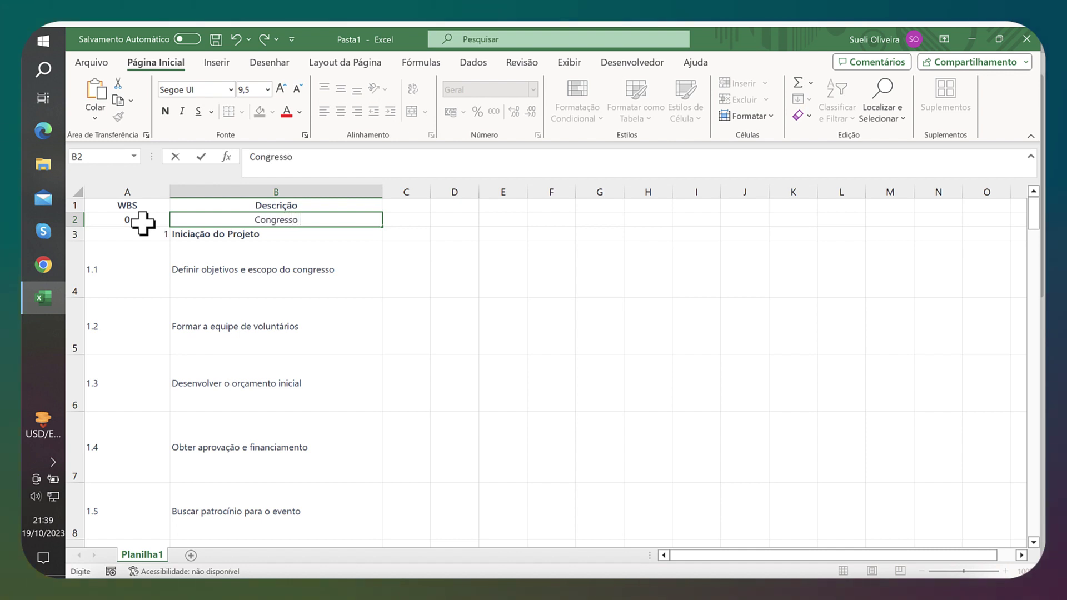
{"action": "type", "text": " de Gerenci"}
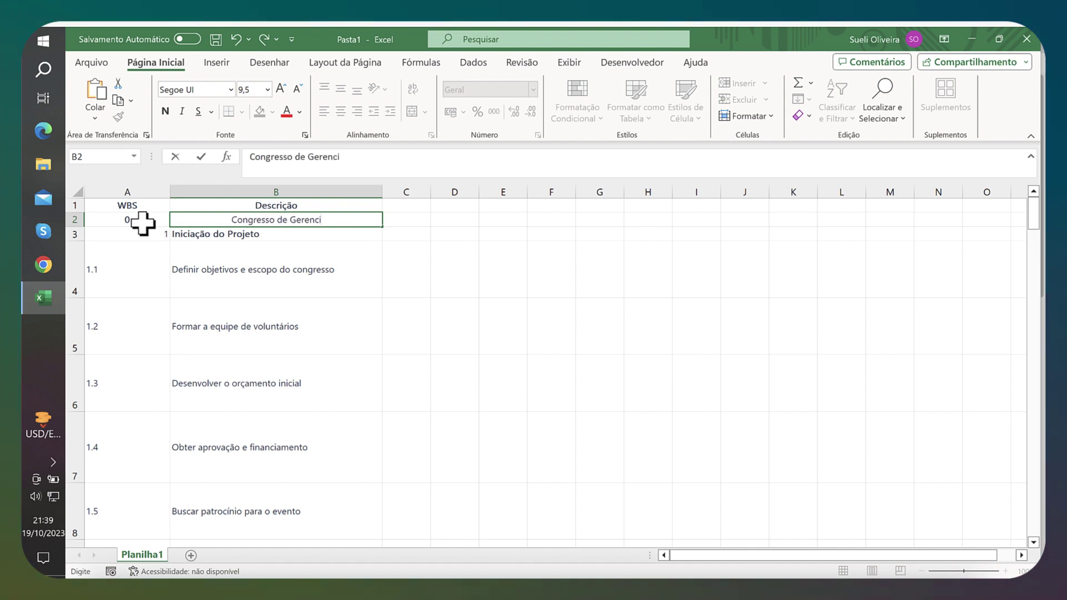
{"action": "type", "text": "amento de Projetos"}
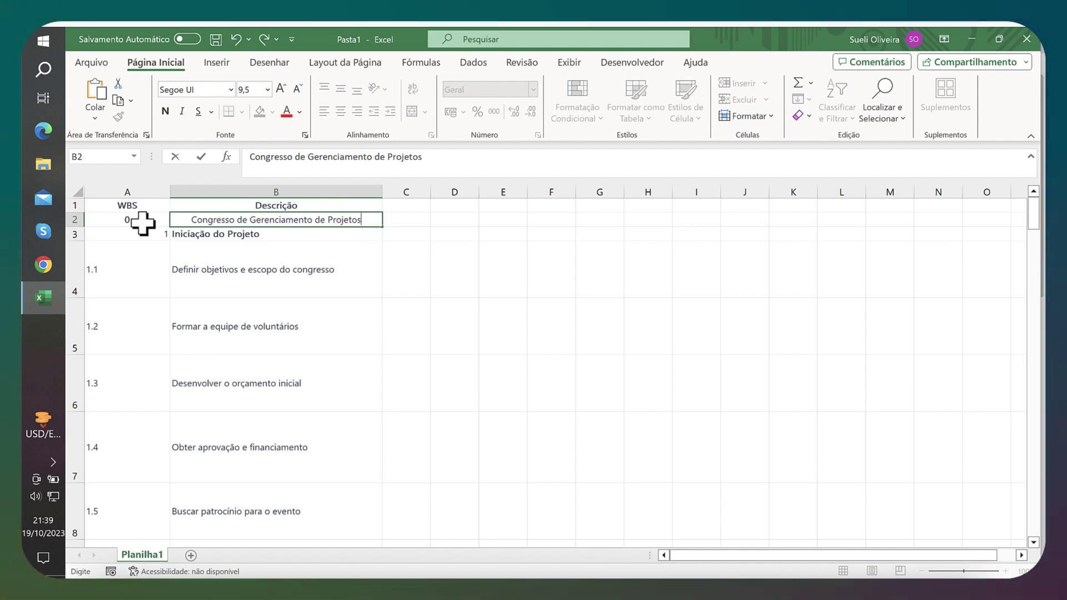
{"action": "left_click", "coordinate": [142, 221]}
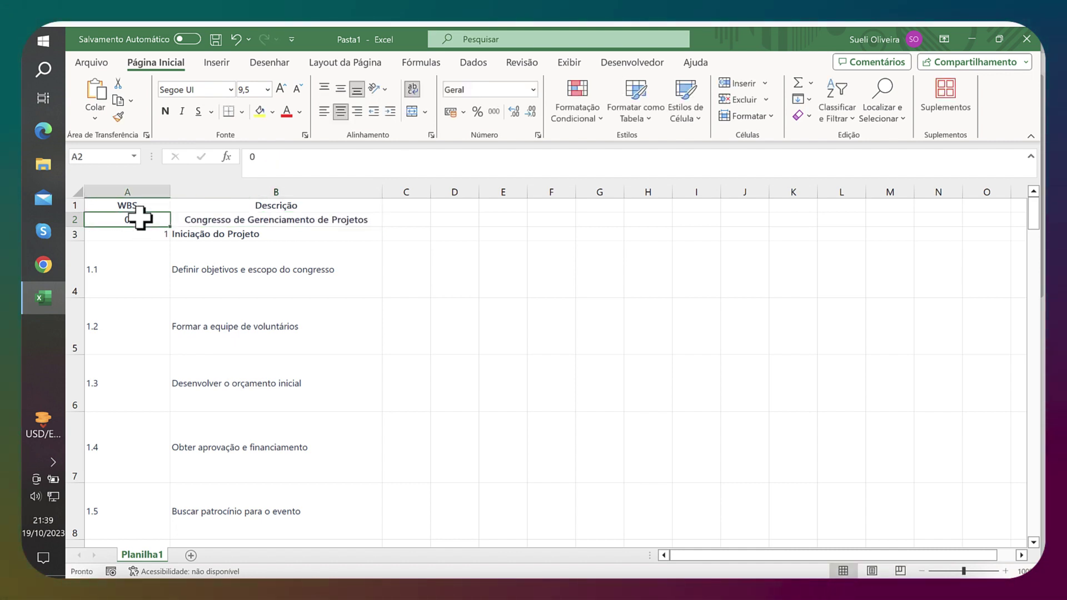
{"action": "left_click", "coordinate": [219, 221], "text": "shift"}
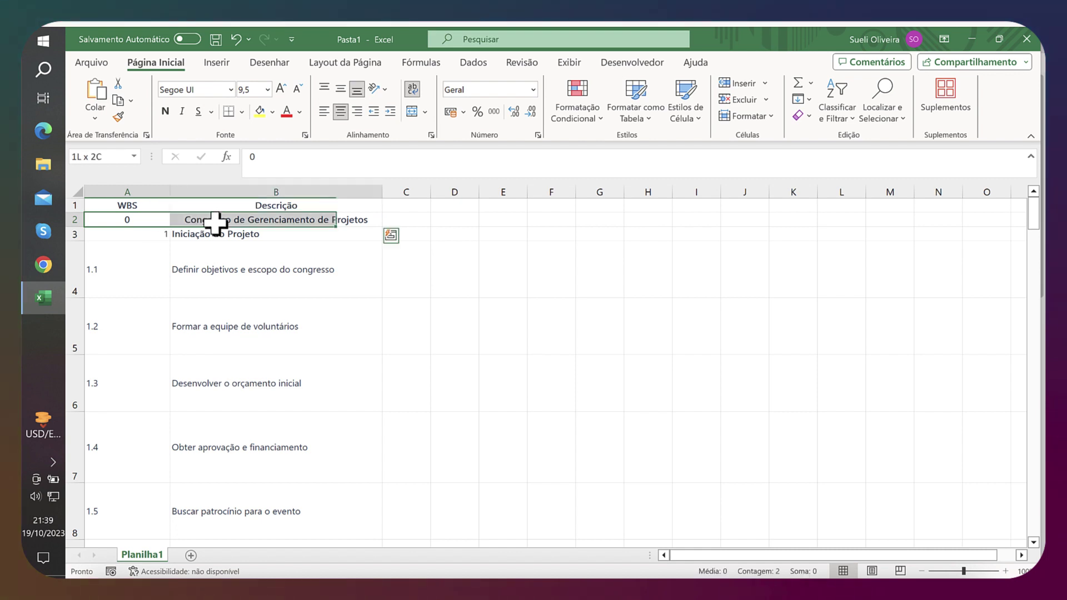
{"action": "left_click", "coordinate": [324, 111]}
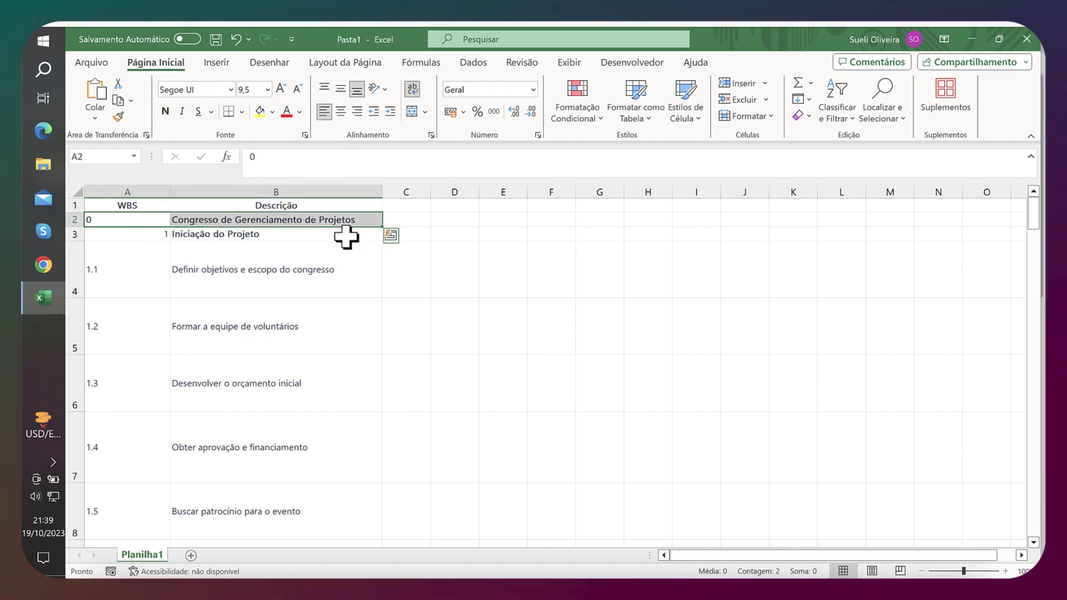
{"action": "left_click", "coordinate": [338, 271]}
{"action": "key", "text": "Right"}
{"action": "key", "text": "Right"}
{"action": "key", "text": "Right"}
Step: Save the workbook as Congresso_GP.xlsx in the Youtube 2023-10-20 folder
{"action": "scroll", "coordinate": [431, 362], "scroll_direction": "down", "scroll_amount": 6}
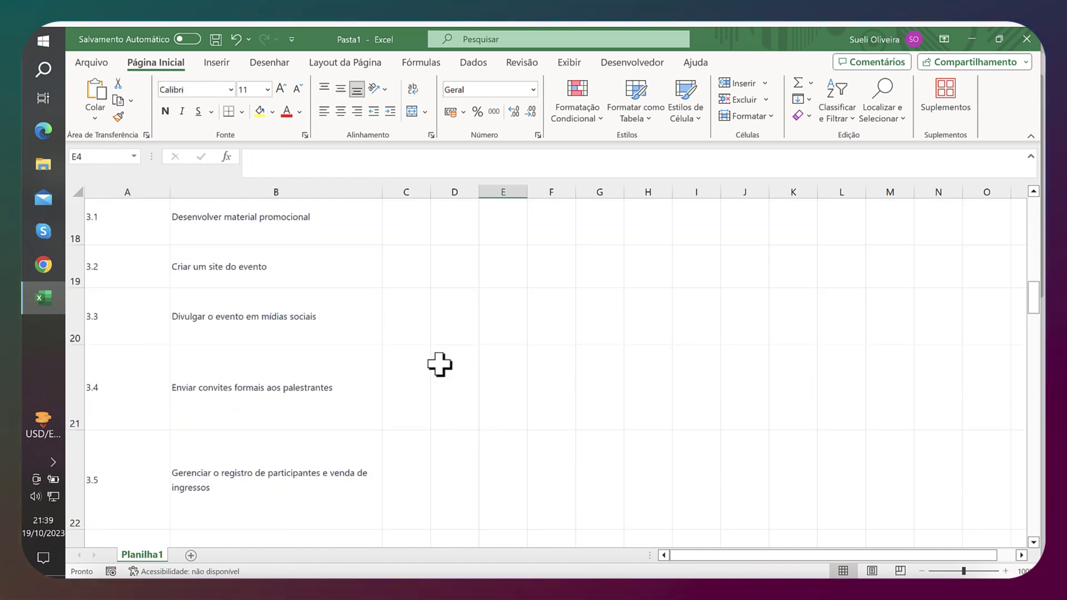
{"action": "scroll", "coordinate": [440, 365], "scroll_direction": "up", "scroll_amount": 6}
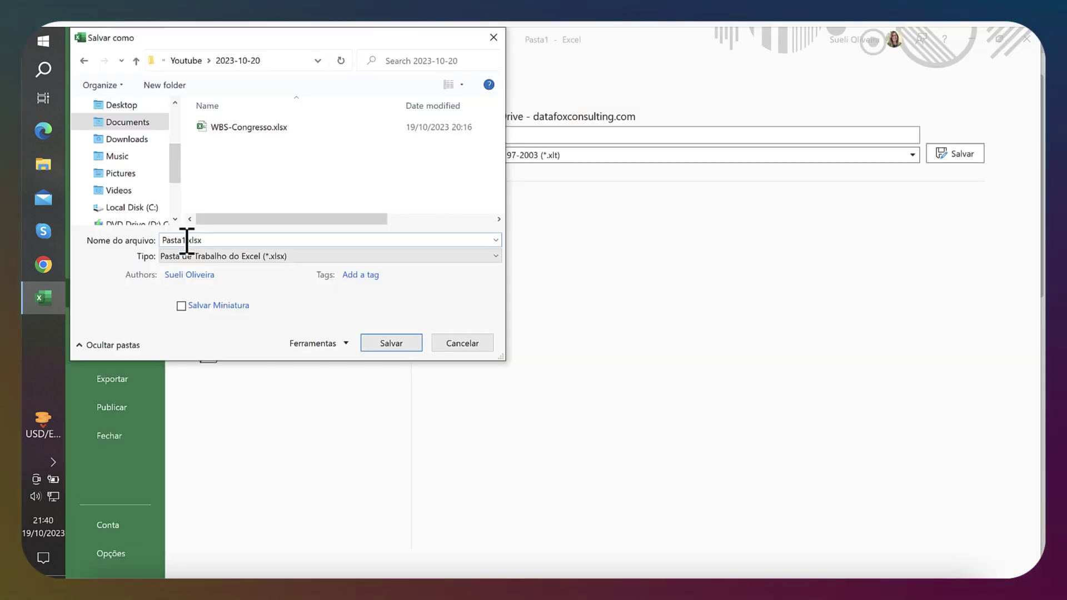
{"action": "left_click_drag", "start_coordinate": [187, 240], "coordinate": [157, 240]}
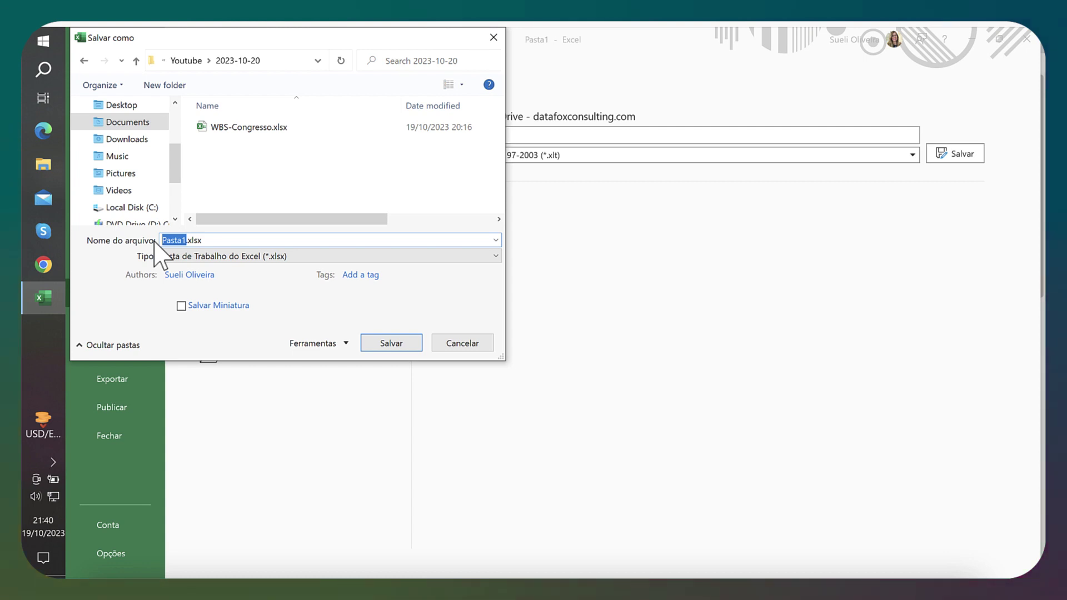
{"action": "type", "text": "Congresso_G"}
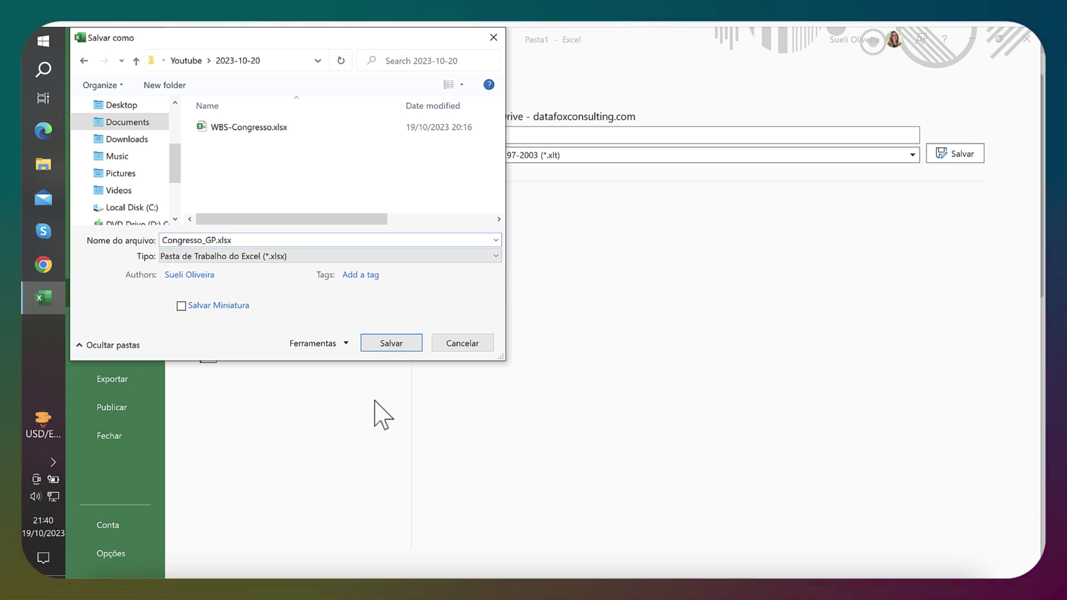
{"action": "left_click", "coordinate": [392, 343]}
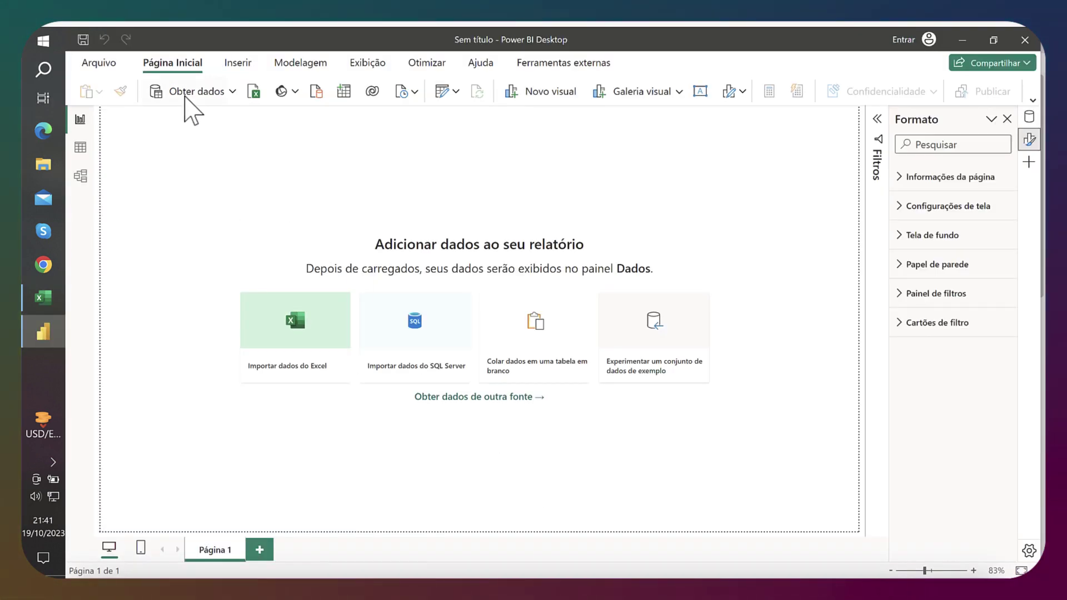
Step: In Power BI Desktop, connect to the Excel workbook Congresso_GP.xlsx and open its Planilha1 sheet for data transformation
{"action": "left_click", "coordinate": [188, 98]}
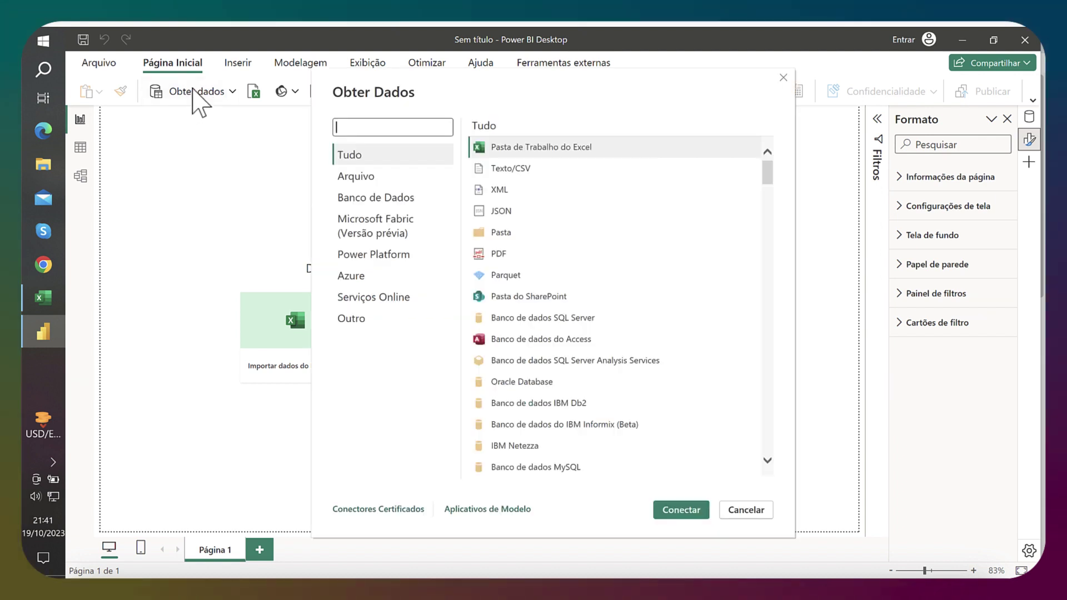
{"action": "left_click", "coordinate": [529, 146]}
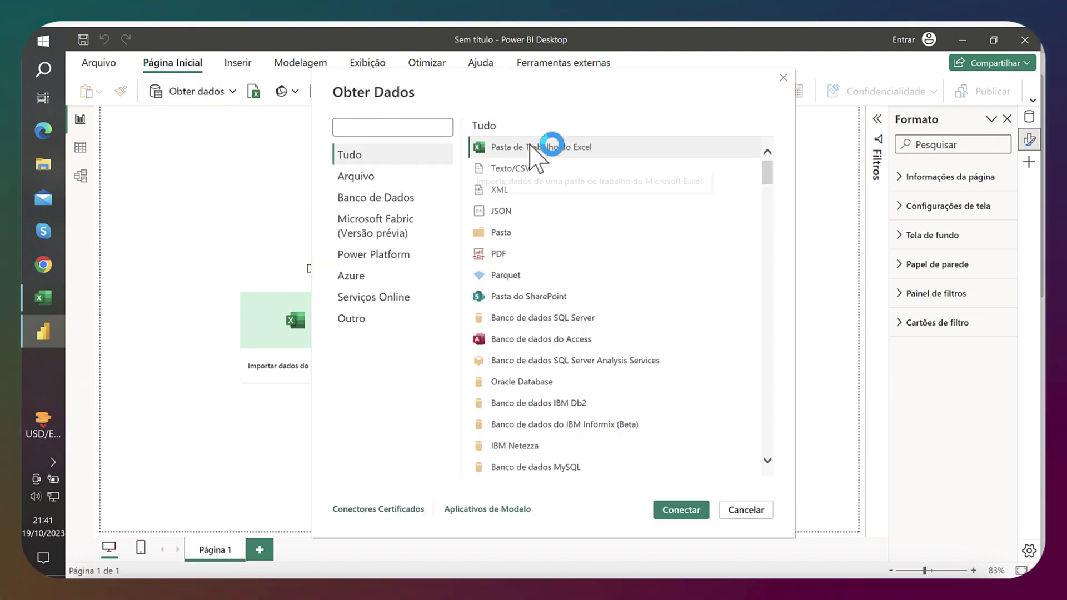
{"action": "left_click", "coordinate": [684, 513]}
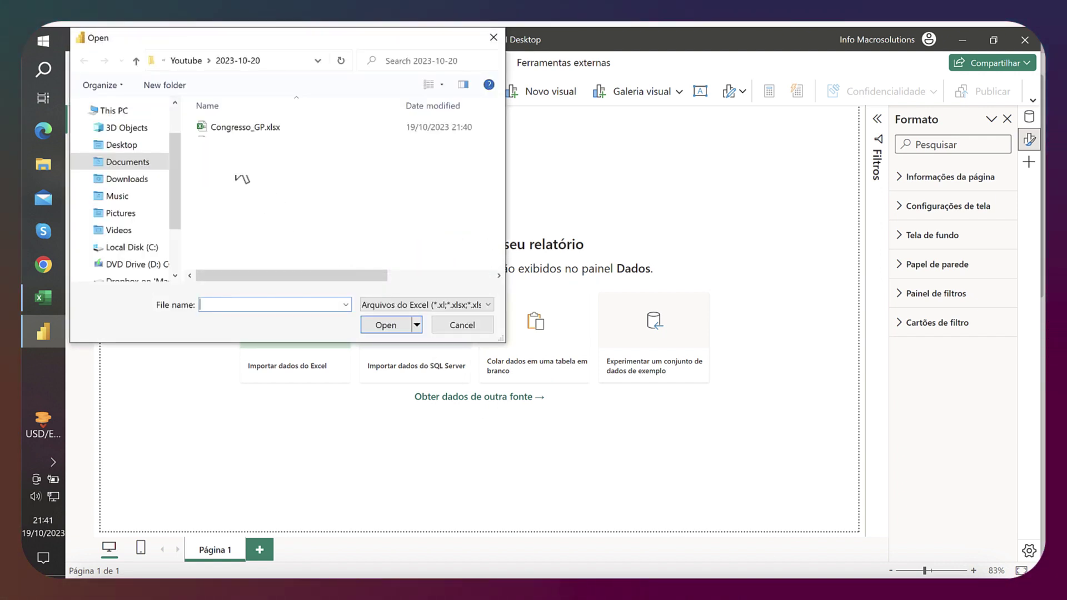
{"action": "left_click", "coordinate": [240, 129]}
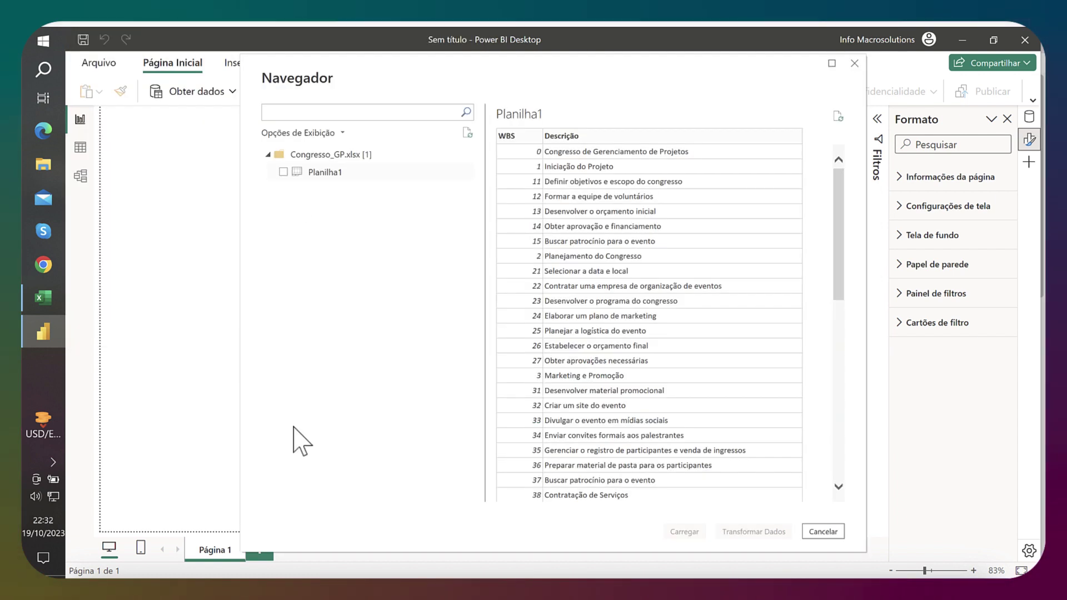
{"action": "left_click", "coordinate": [283, 172]}
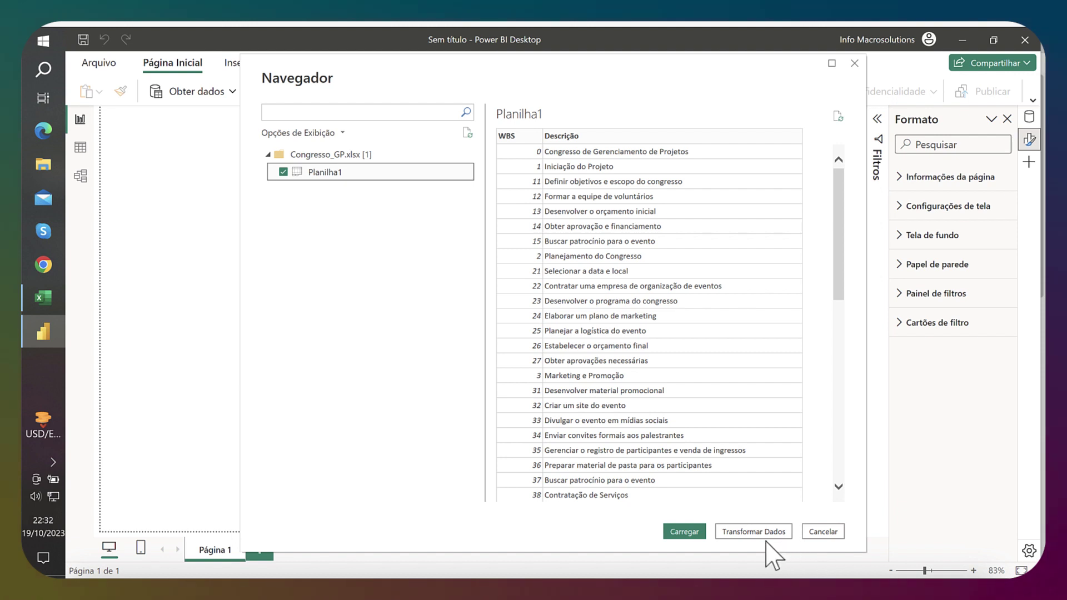
{"action": "left_click", "coordinate": [763, 535]}
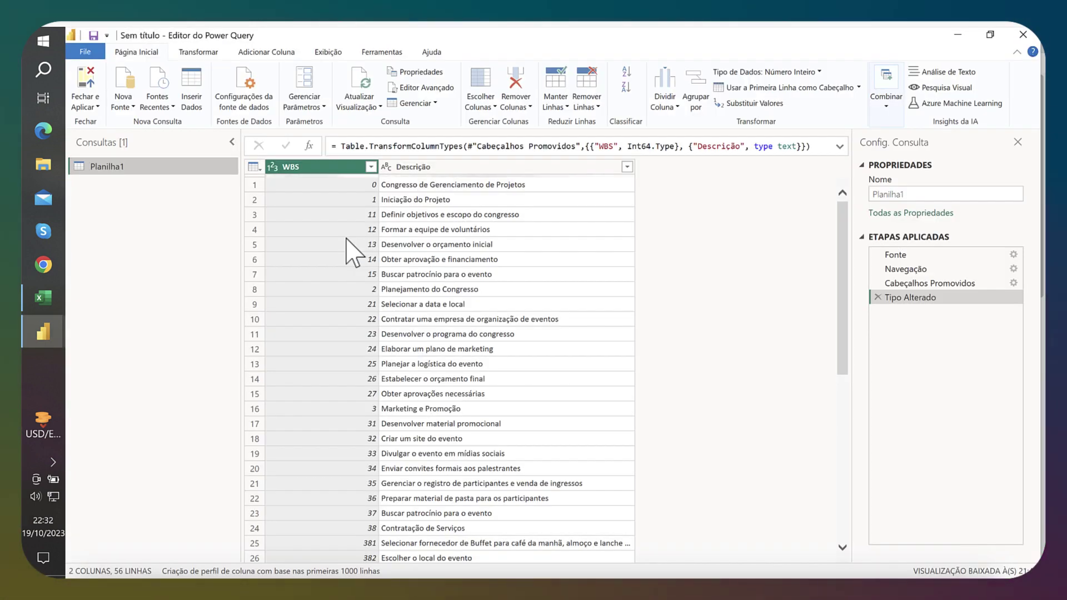
Step: Rename the Planilha1 query as Atividades
{"action": "right_click", "coordinate": [100, 173]}
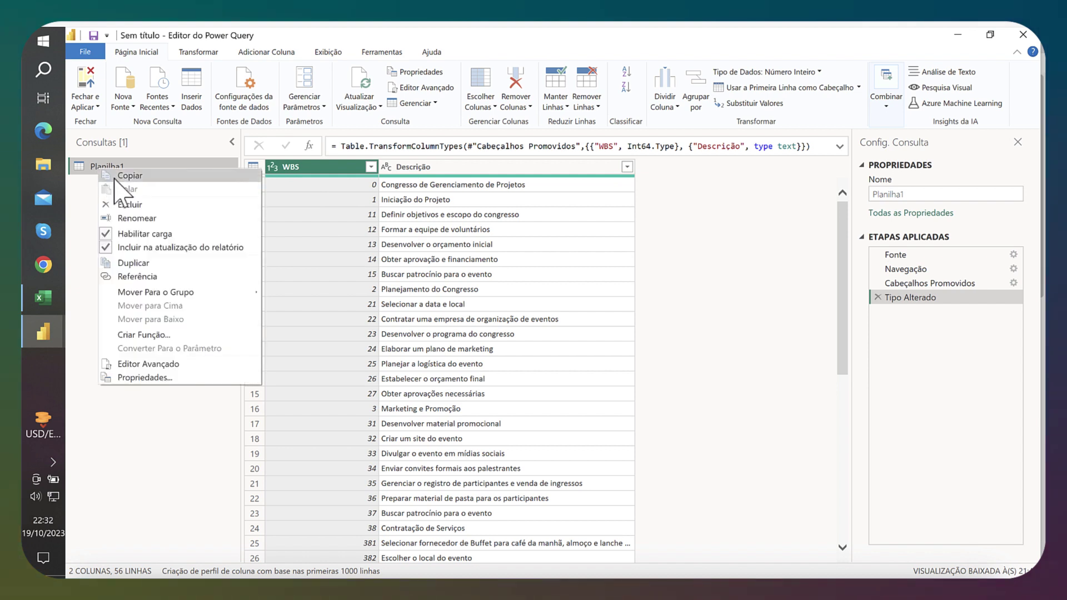
{"action": "left_click", "coordinate": [140, 217]}
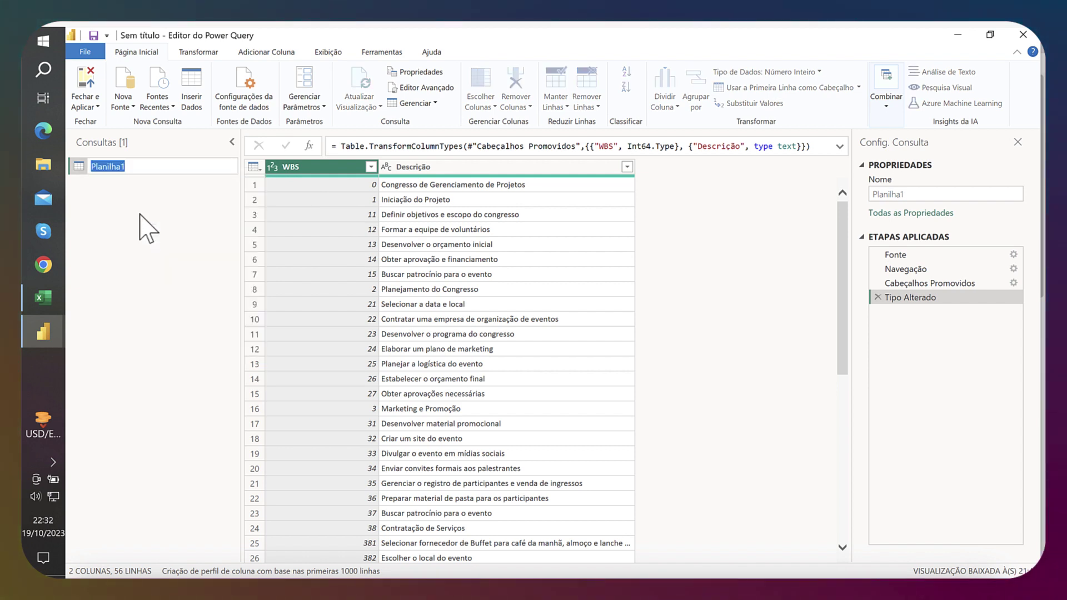
{"action": "type", "text": "Atividades"}
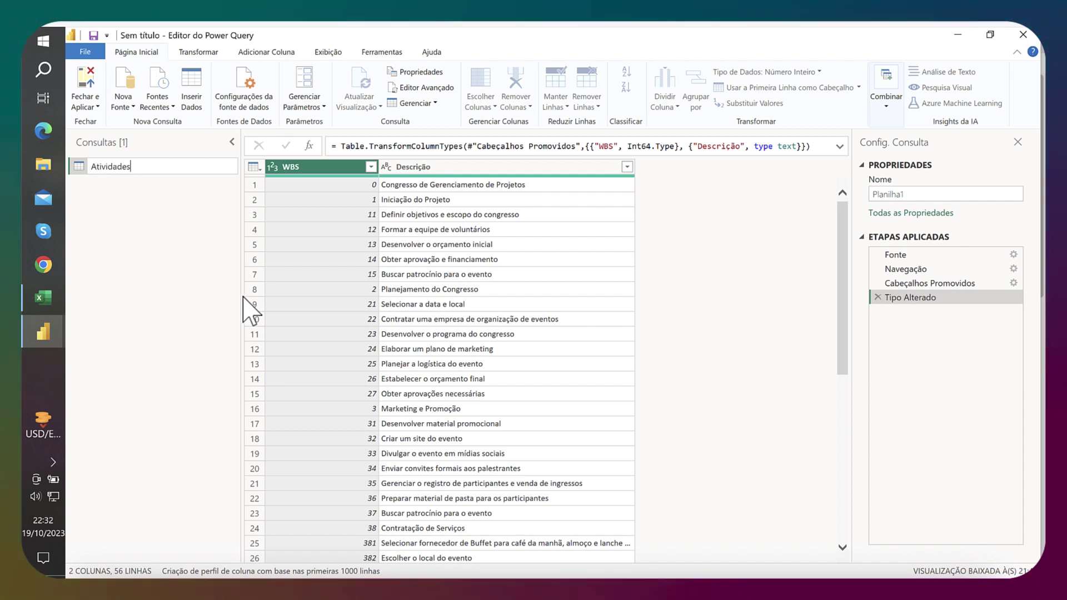
{"action": "key", "text": "Return"}
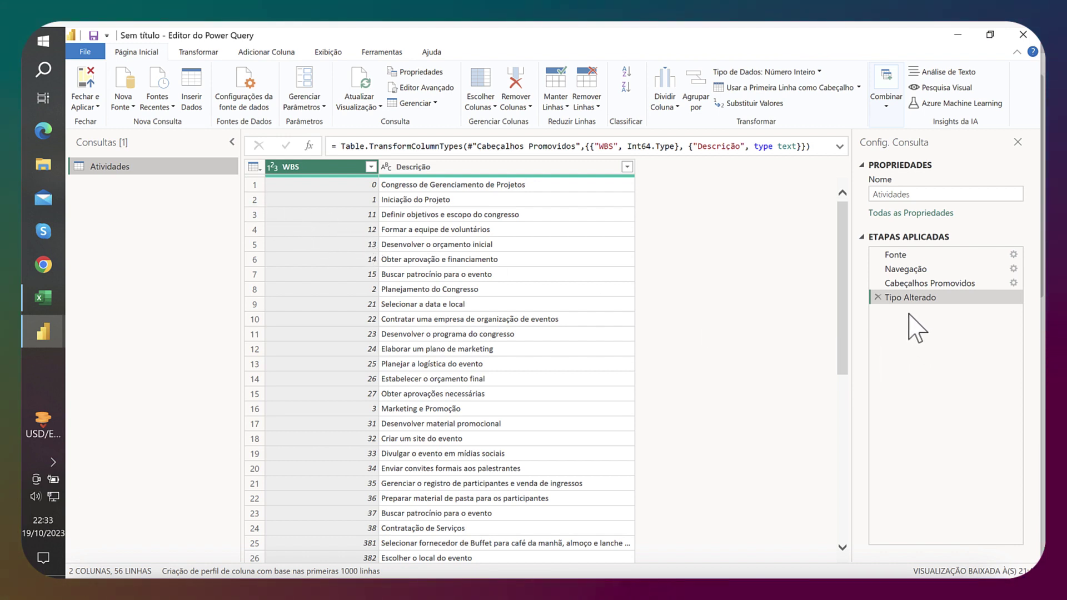
Step: Delete the automatic Tipo Alterado step and set the WBS and Descrição columns to the Texto data type
{"action": "left_click", "coordinate": [878, 297]}
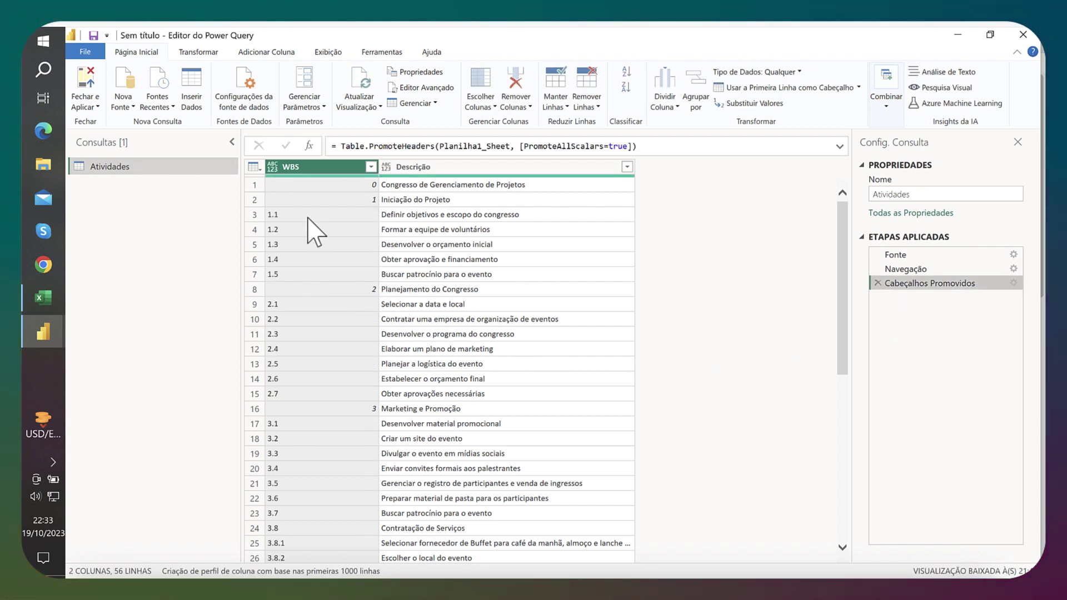
{"action": "left_click", "coordinate": [272, 170]}
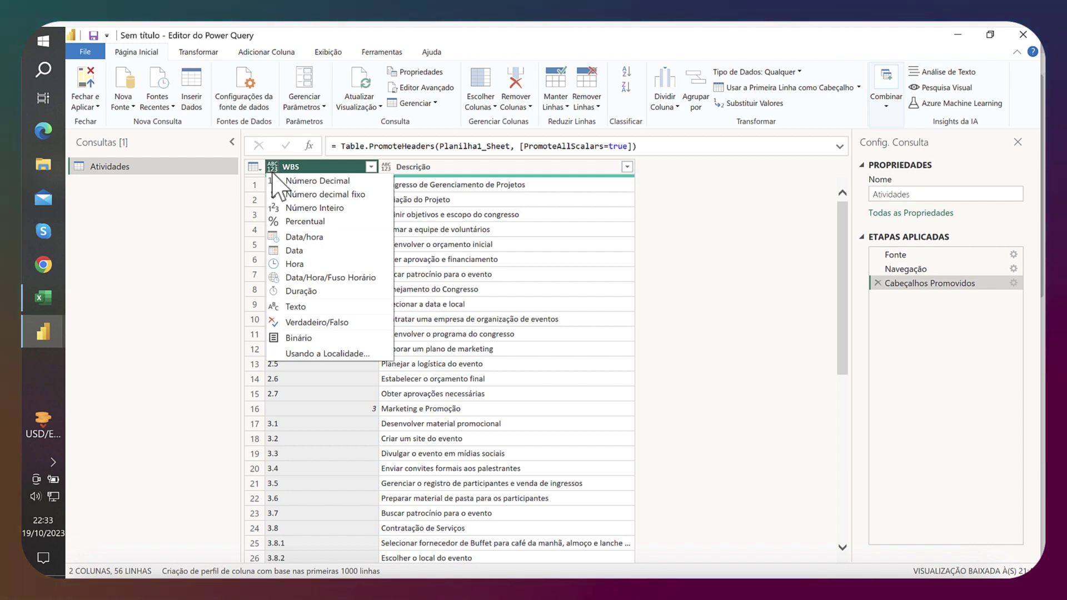
{"action": "left_click", "coordinate": [295, 306]}
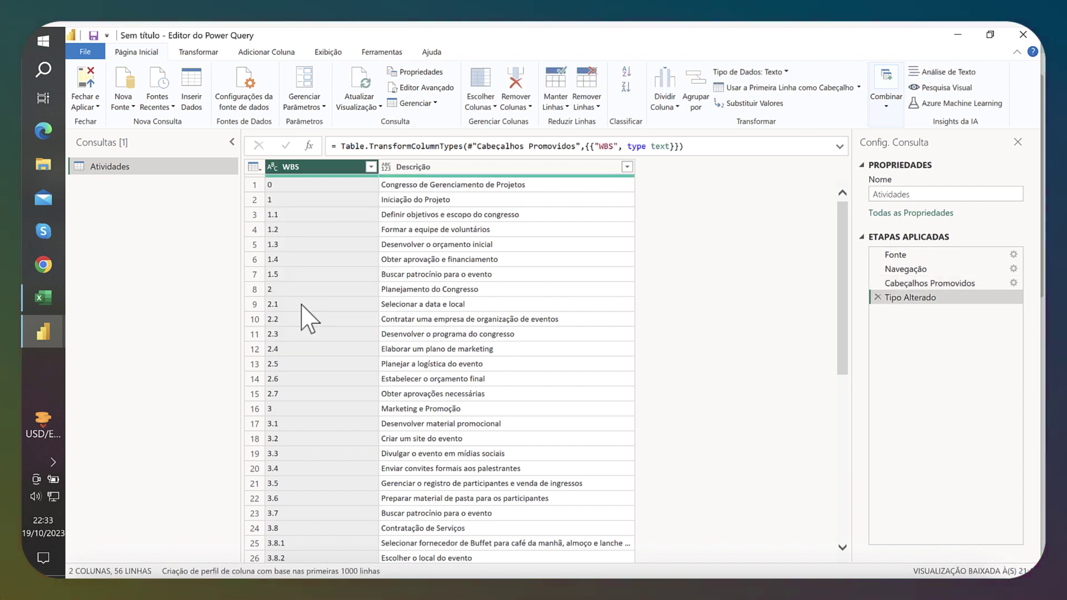
{"action": "left_click", "coordinate": [386, 167]}
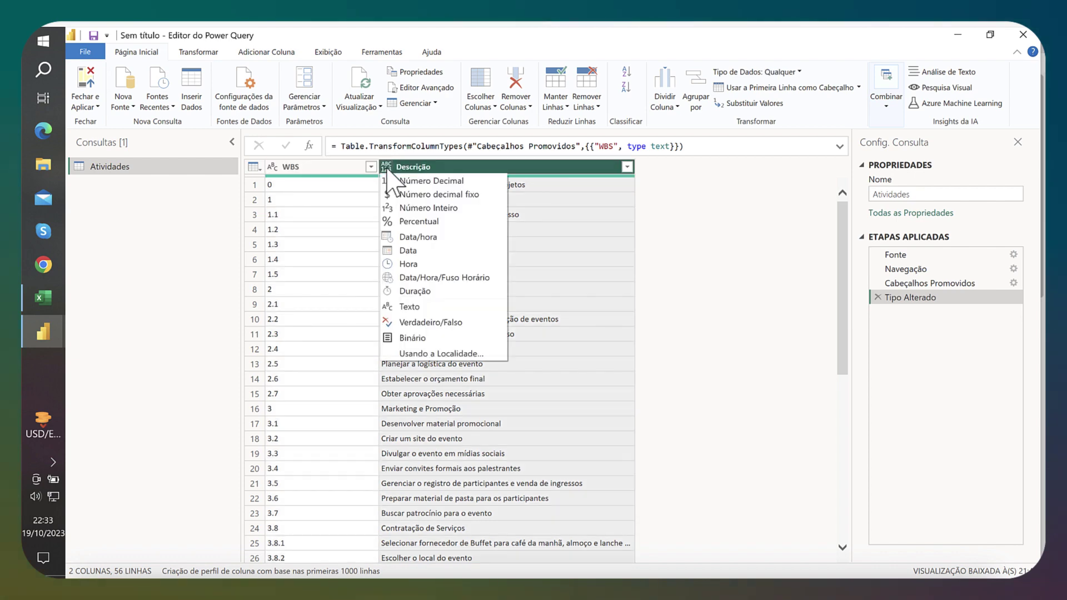
{"action": "left_click", "coordinate": [422, 306]}
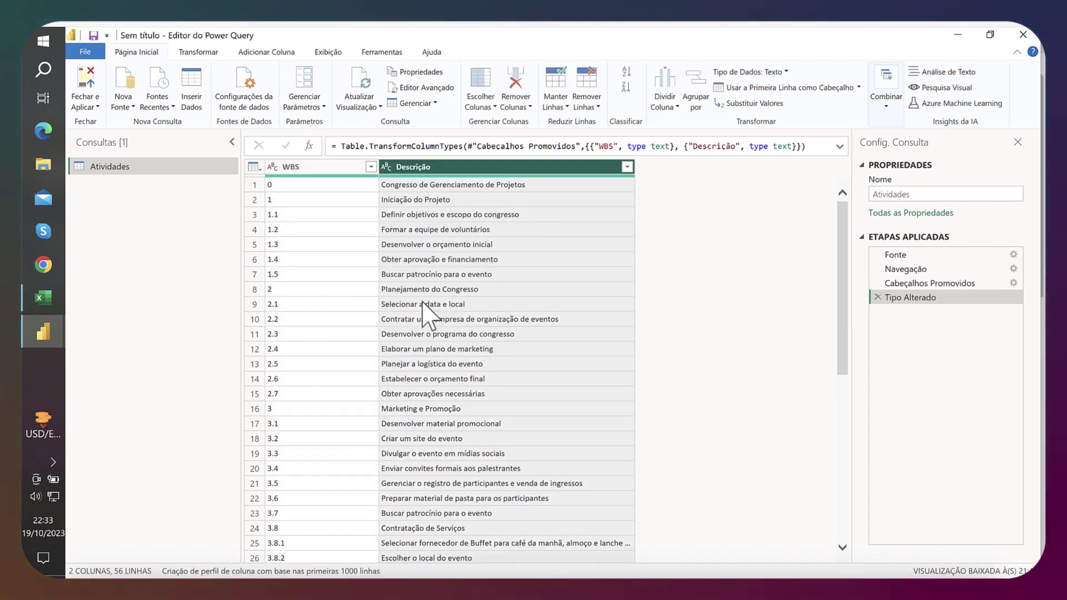
Step: Rename the Descrição column as Nome
{"action": "right_click", "coordinate": [418, 167]}
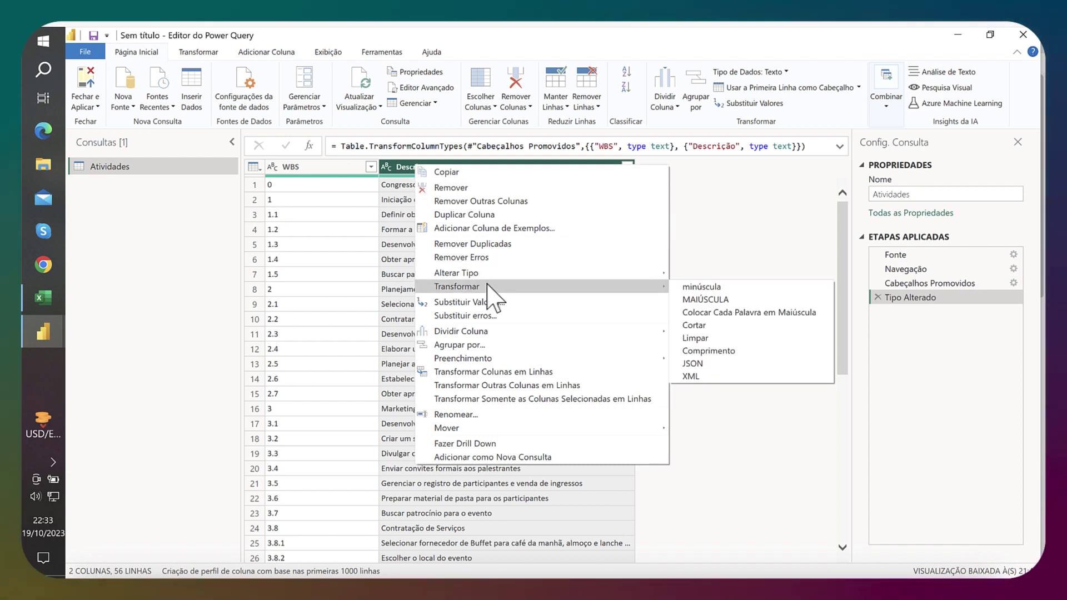
{"action": "left_click", "coordinate": [482, 413]}
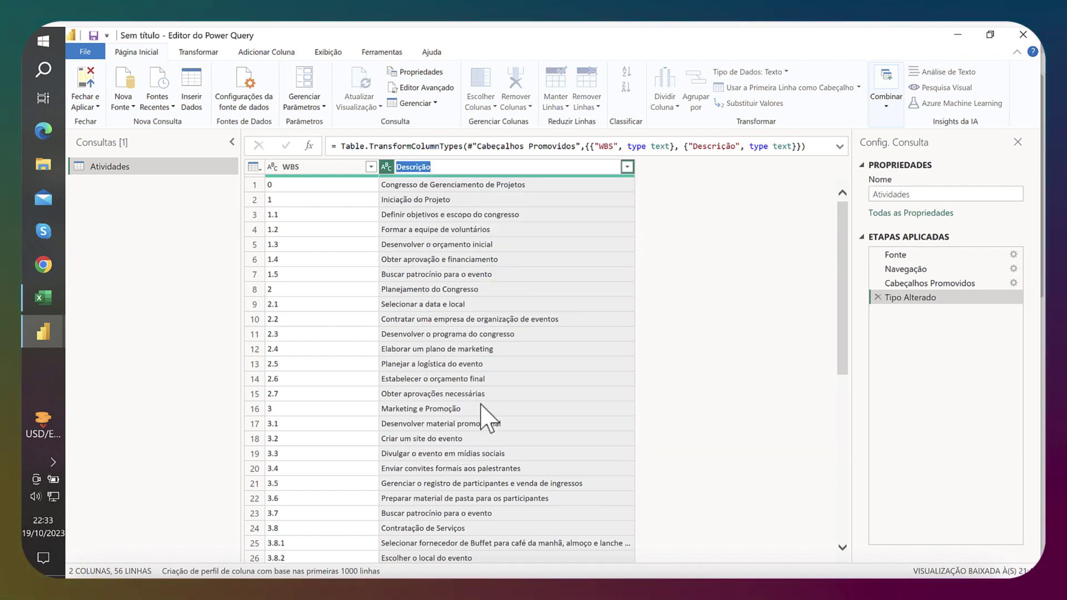
{"action": "type", "text": "No"}
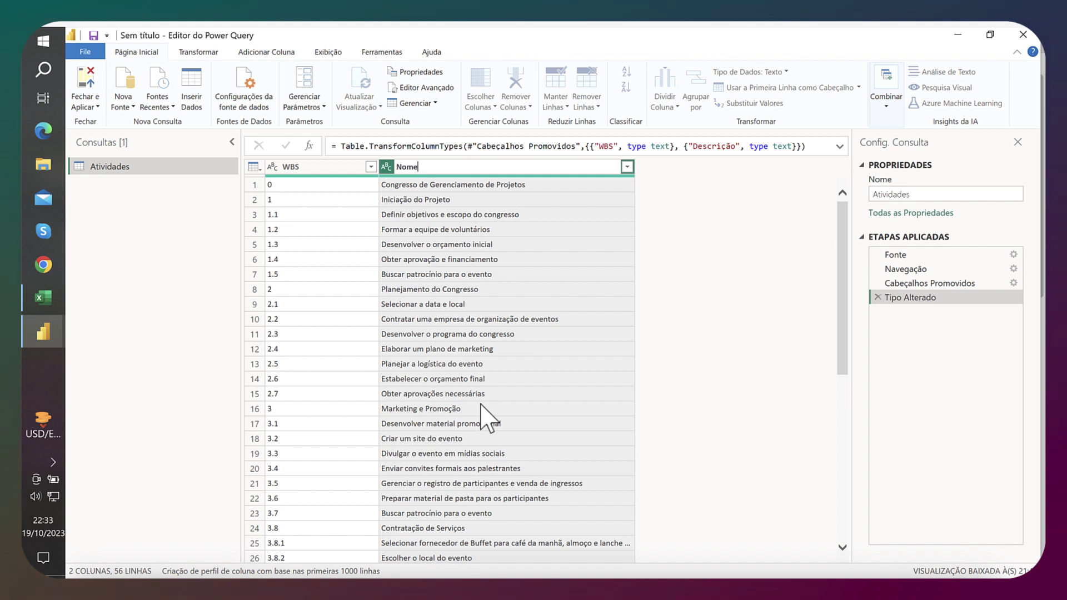
{"action": "type", "text": "me"}
{"action": "key", "text": "Return"}
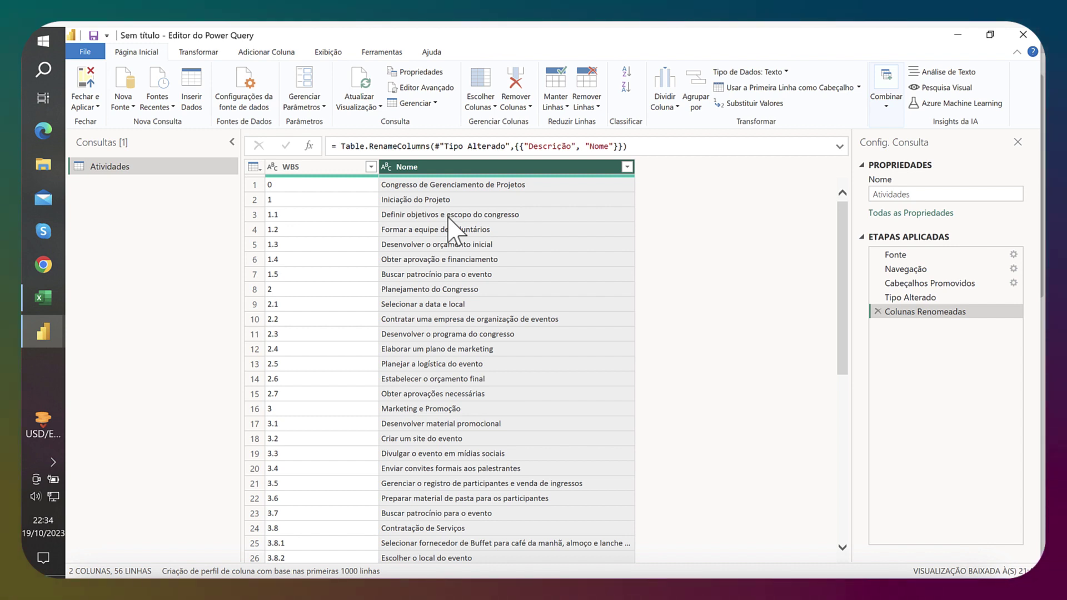
Step: Start a conditional column for the Atividades query and name it Nome do Projeto
{"action": "left_click", "coordinate": [257, 51]}
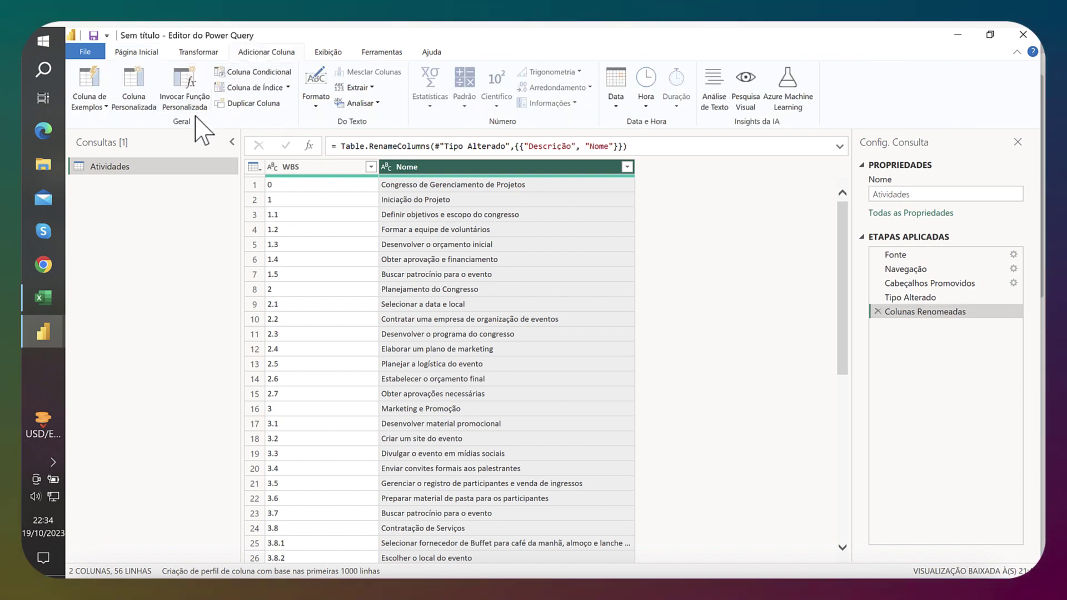
{"action": "left_click", "coordinate": [255, 71]}
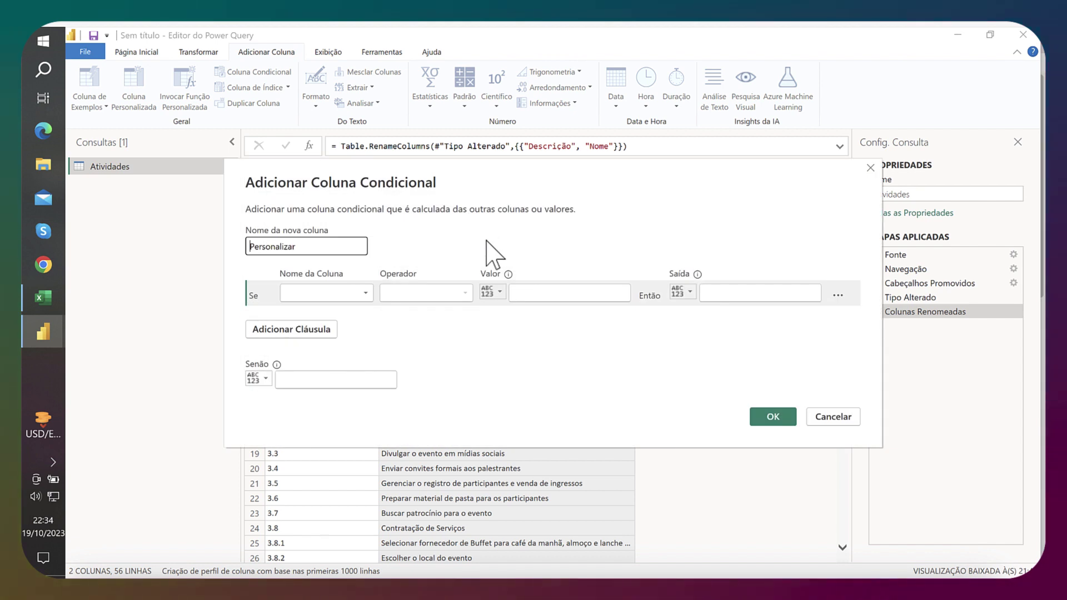
{"action": "left_click_drag", "start_coordinate": [319, 250], "coordinate": [227, 246]}
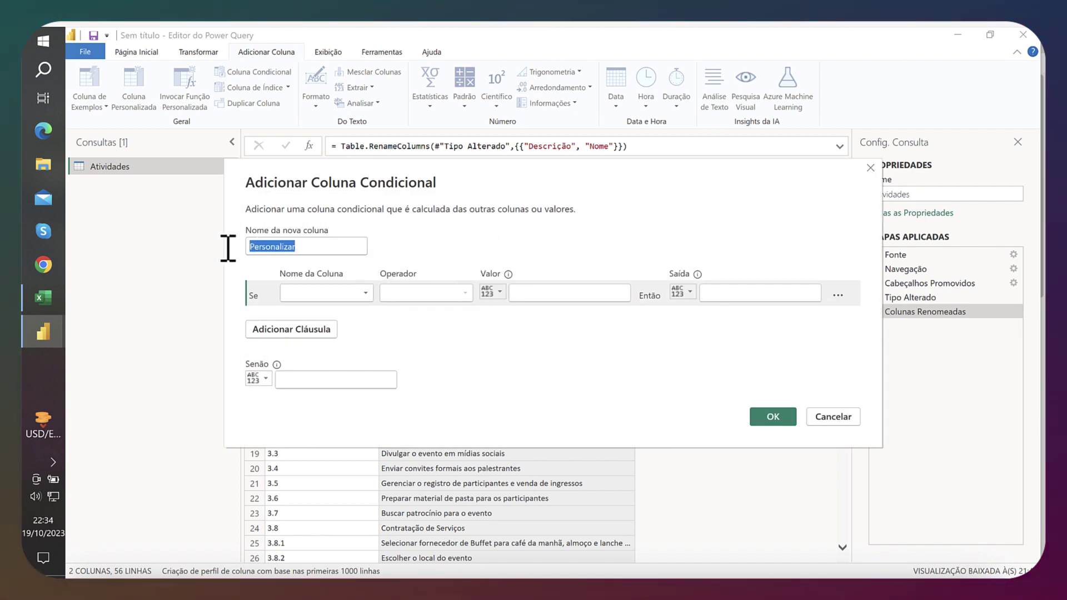
{"action": "type", "text": "Nome"}
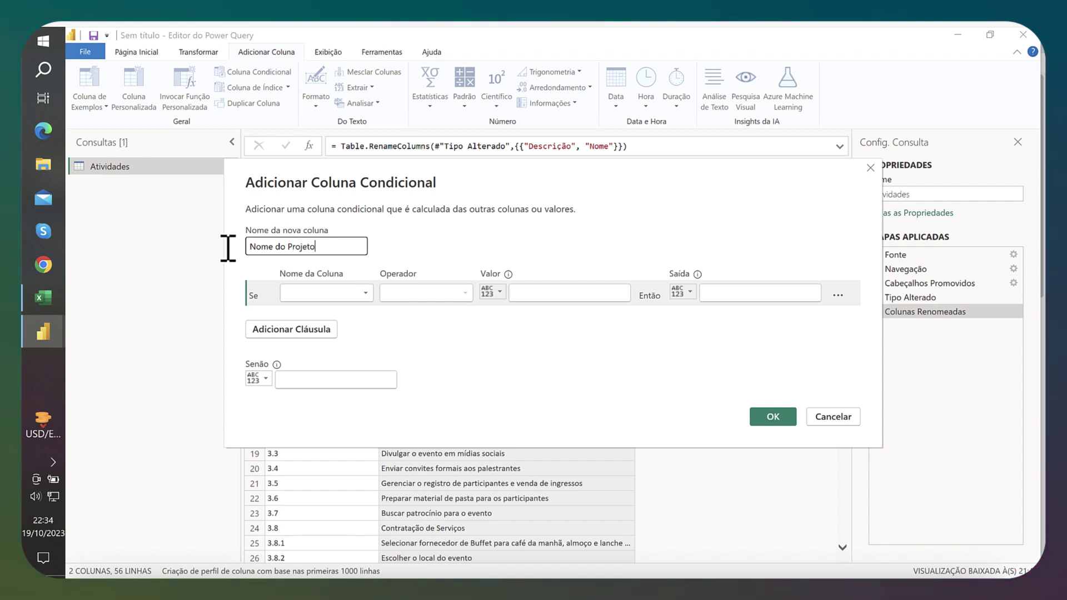
{"action": "type", "text": " do Projeto"}
Step: Define the condition so that WBS igual a 0 outputs the Nome column's value, and create the conditional column
{"action": "left_click", "coordinate": [365, 293]}
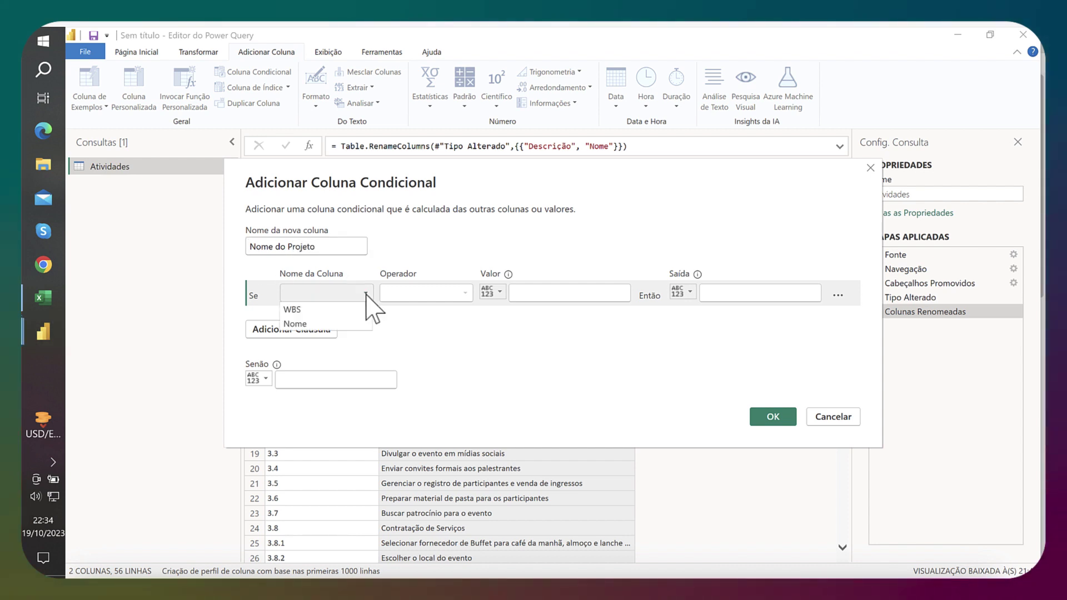
{"action": "left_click", "coordinate": [359, 310]}
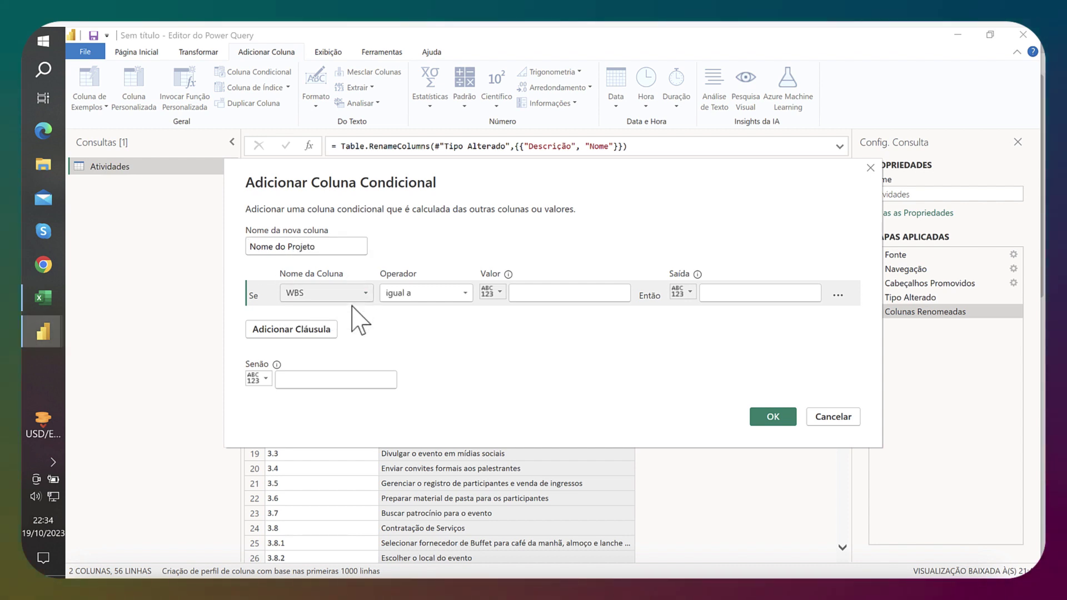
{"action": "left_click", "coordinate": [530, 294]}
{"action": "type", "text": "0"}
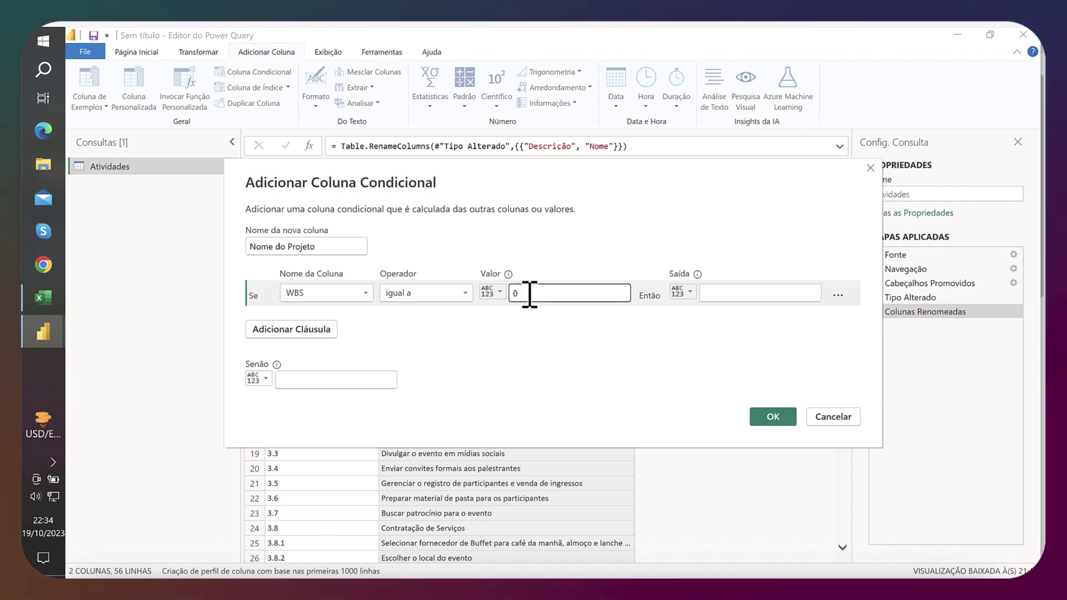
{"action": "left_click", "coordinate": [689, 293]}
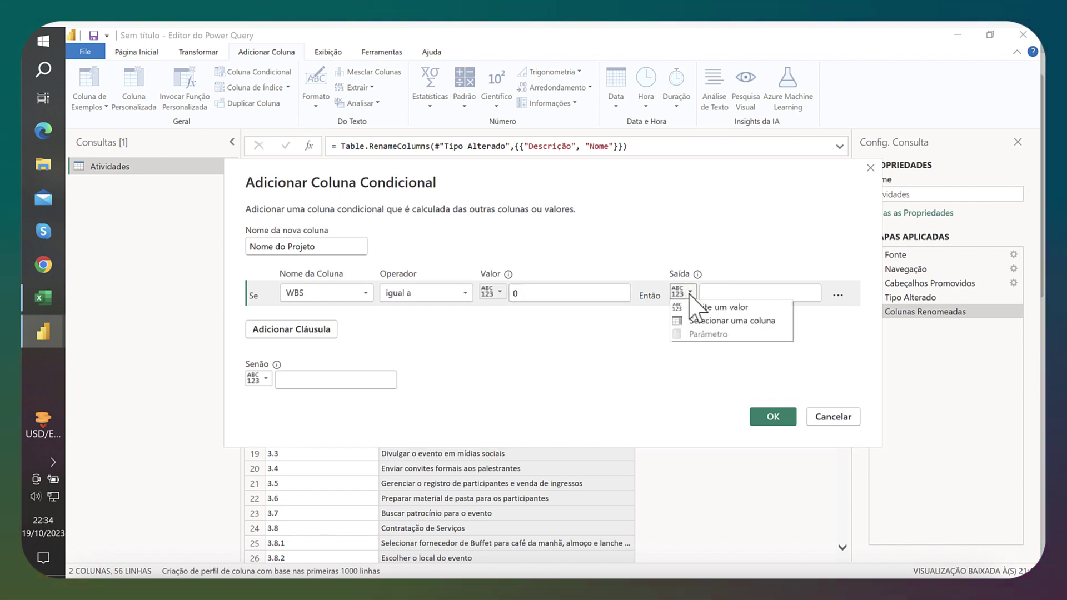
{"action": "left_click", "coordinate": [700, 321]}
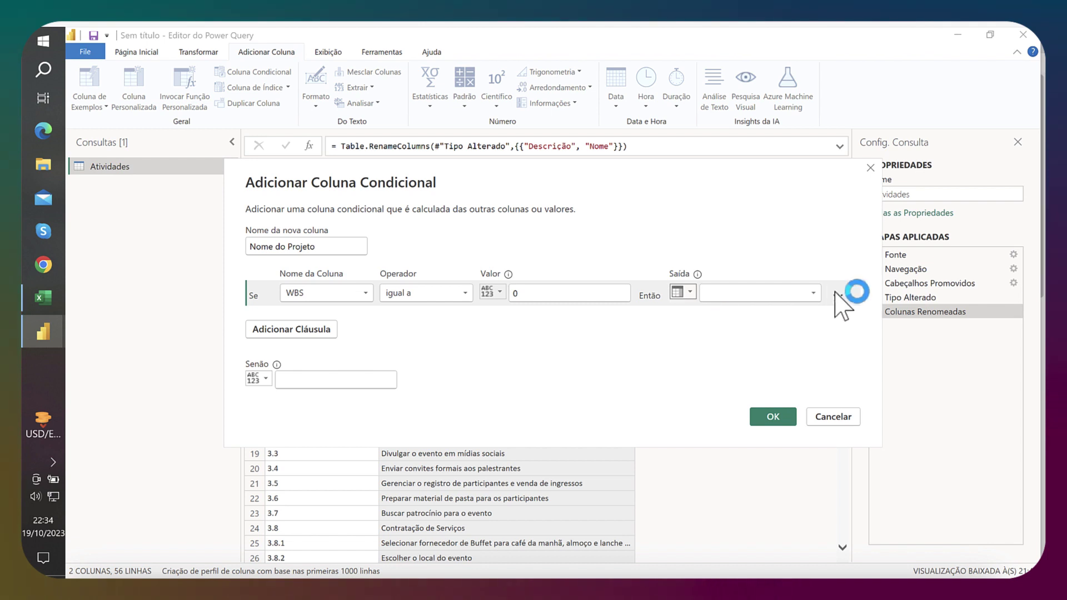
{"action": "left_click", "coordinate": [816, 295]}
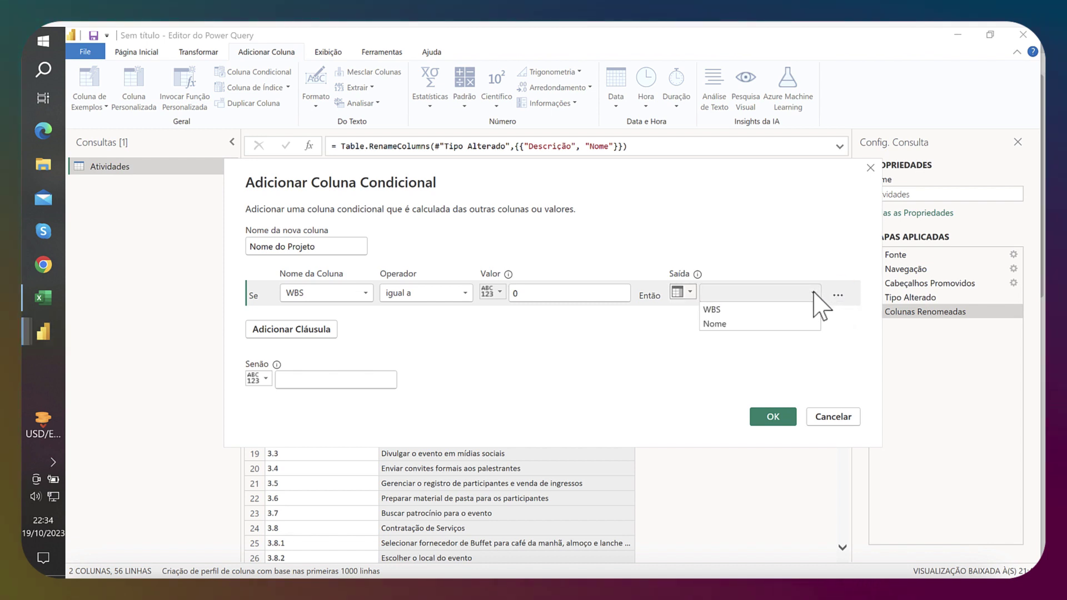
{"action": "left_click", "coordinate": [752, 324]}
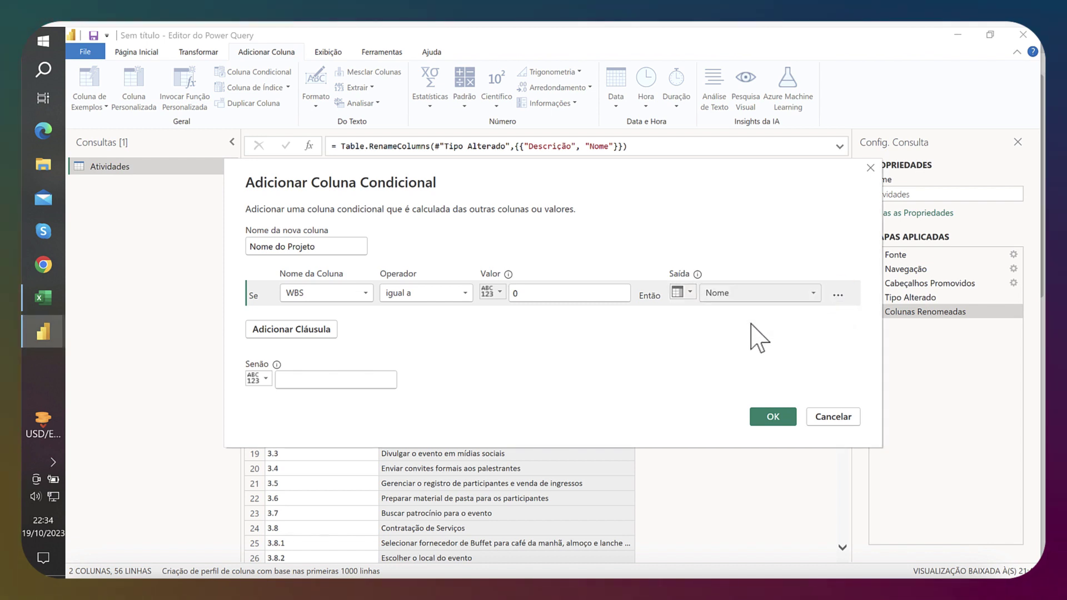
{"action": "left_click", "coordinate": [776, 421]}
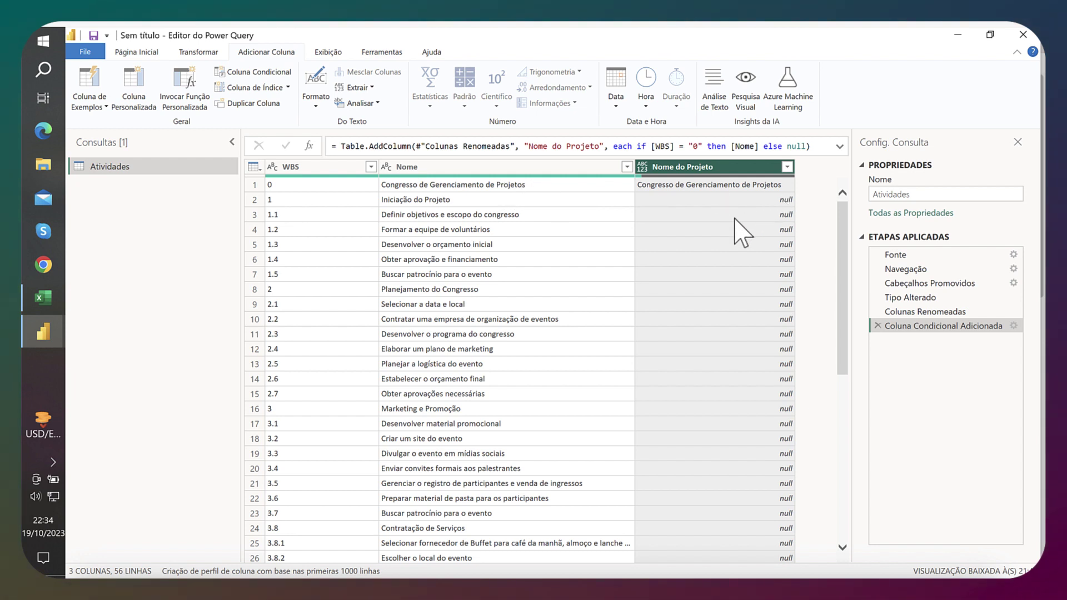
Step: Set the Nome do Projeto column to the Texto data type and fill its empty cells downward
{"action": "left_click", "coordinate": [643, 168]}
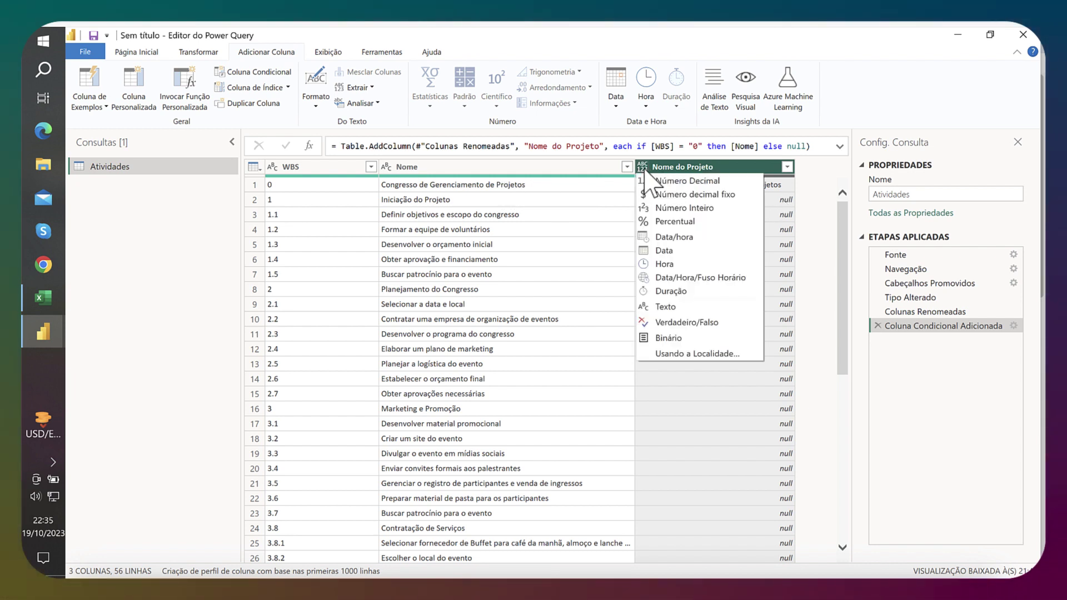
{"action": "left_click", "coordinate": [674, 305]}
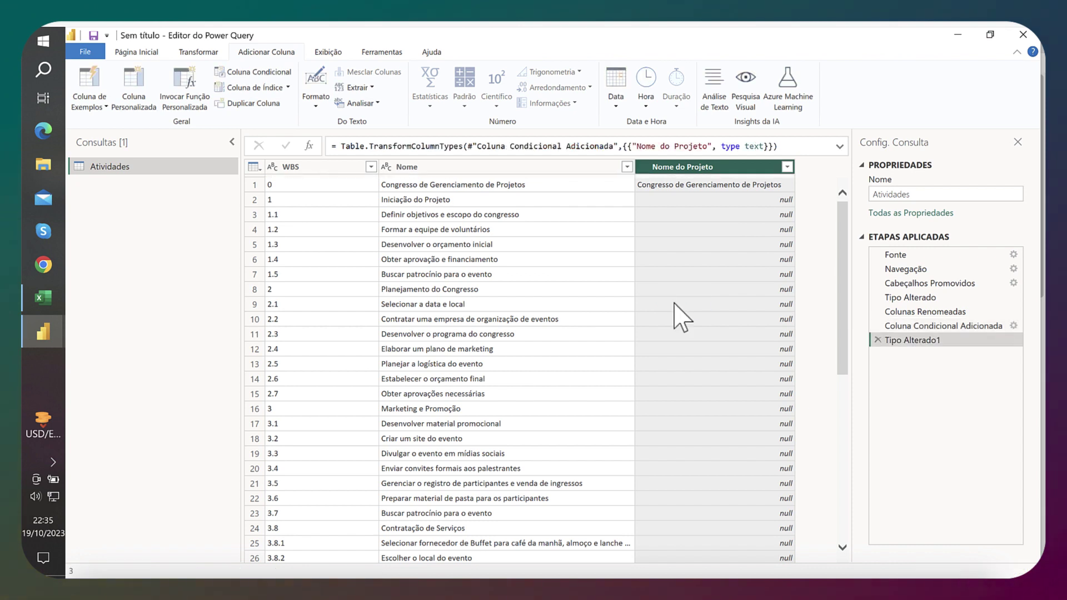
{"action": "right_click", "coordinate": [704, 170]}
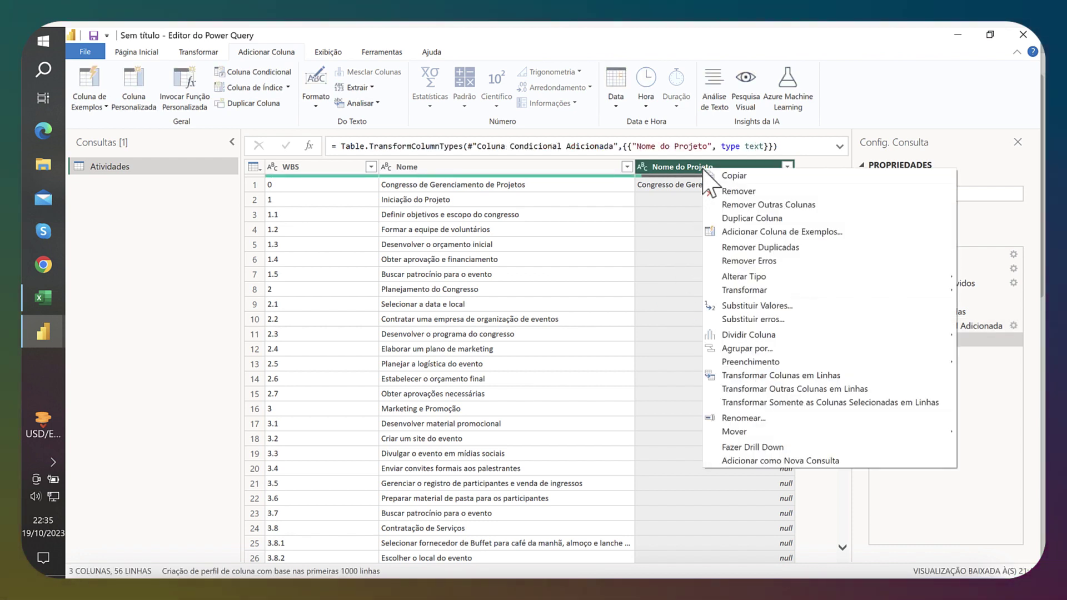
{"action": "mouse_move", "coordinate": [765, 364]}
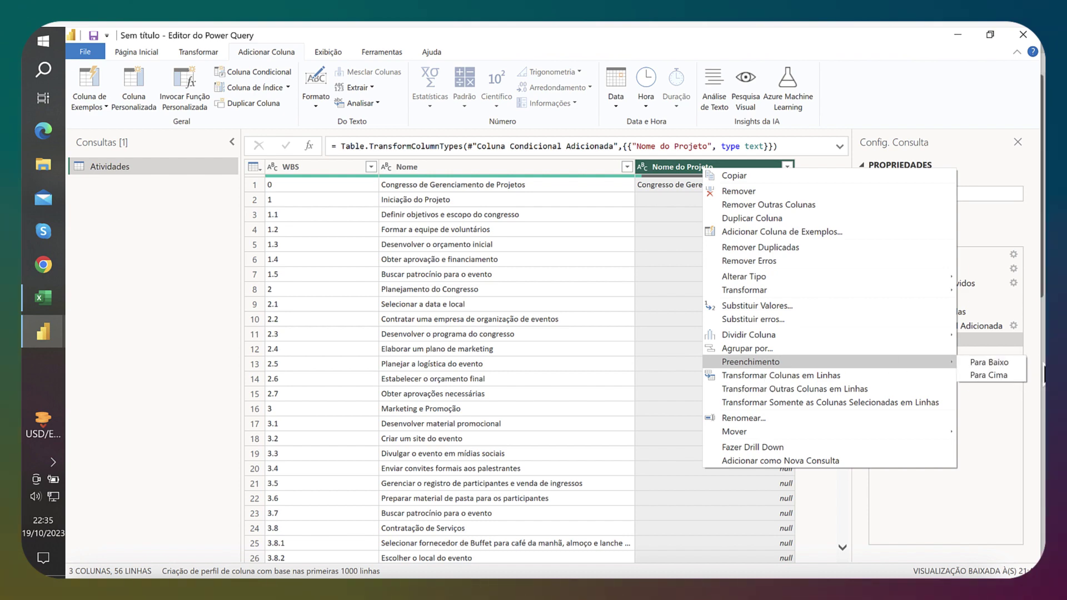
{"action": "left_click", "coordinate": [1017, 363]}
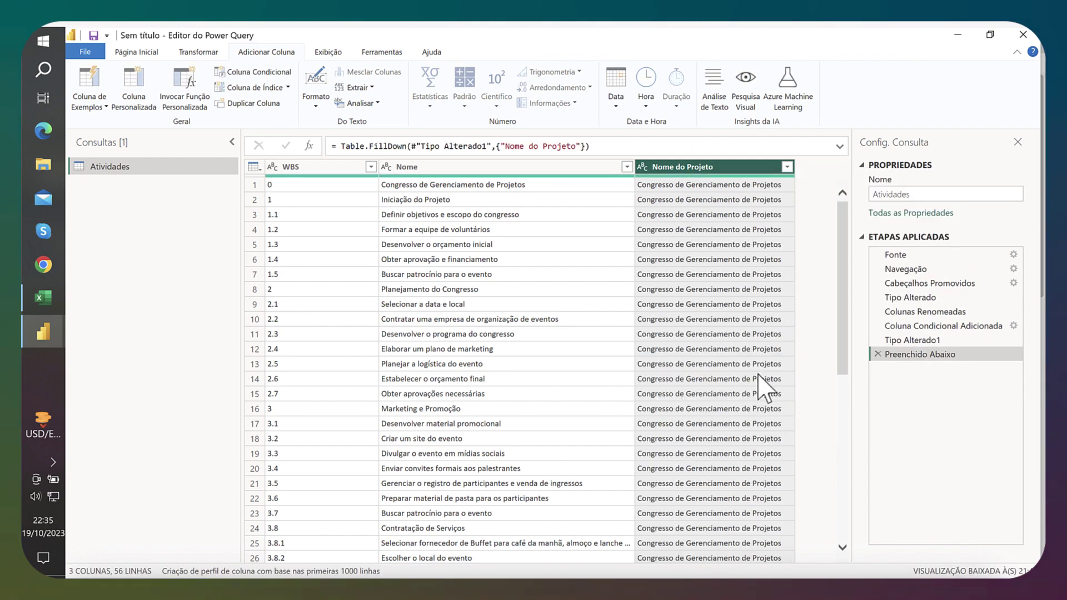
{"action": "scroll", "coordinate": [701, 495], "scroll_direction": "down", "scroll_amount": 8}
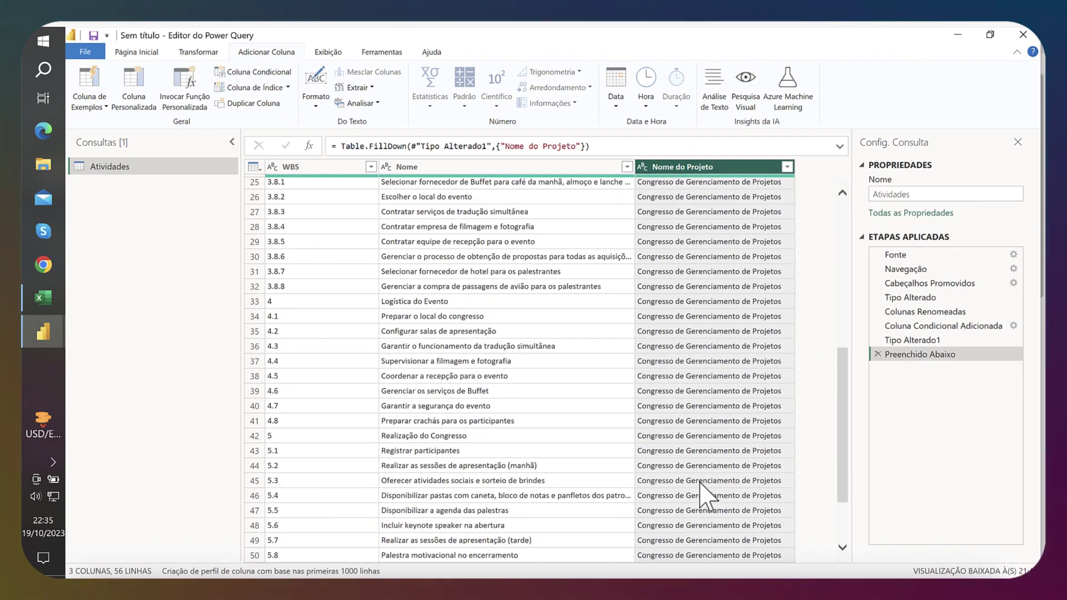
{"action": "scroll", "coordinate": [702, 495], "scroll_direction": "up", "scroll_amount": 8}
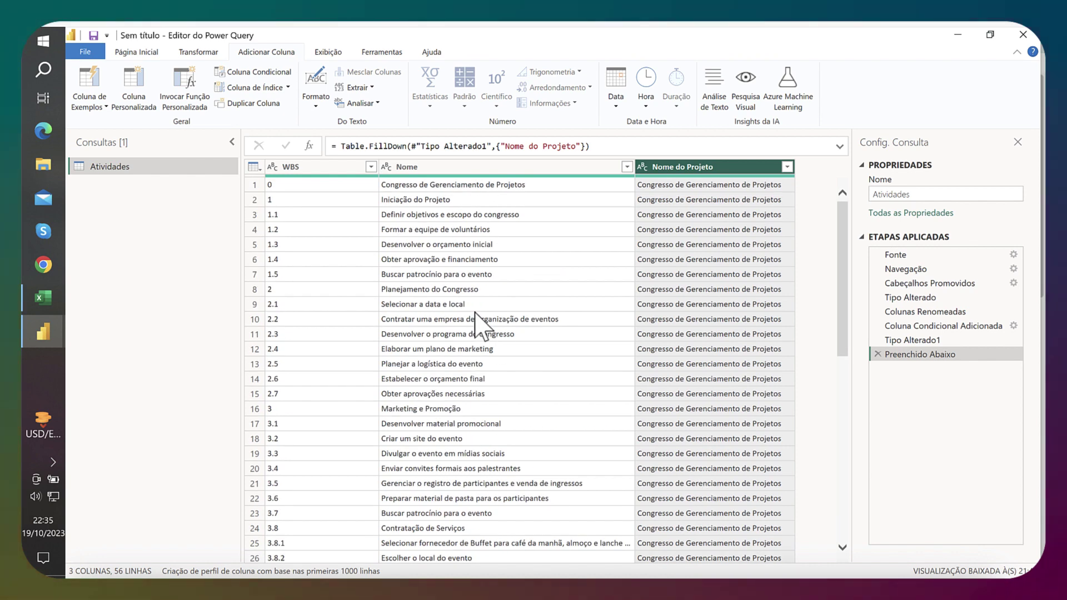
Step: Filter the WBS column to exclude the row with value 0
{"action": "left_click", "coordinate": [371, 167]}
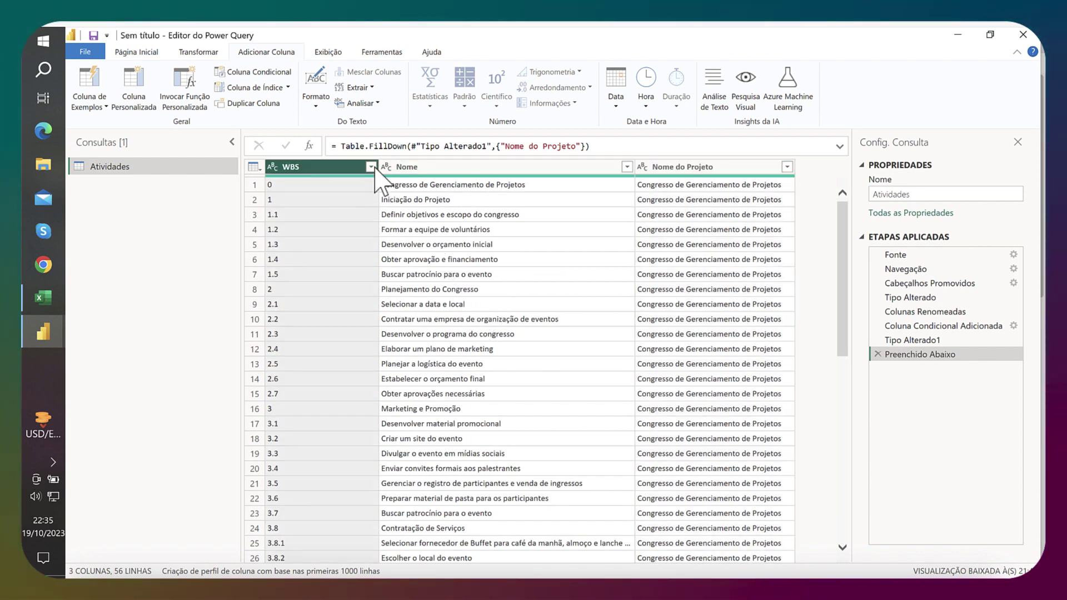
{"action": "left_click", "coordinate": [177, 332]}
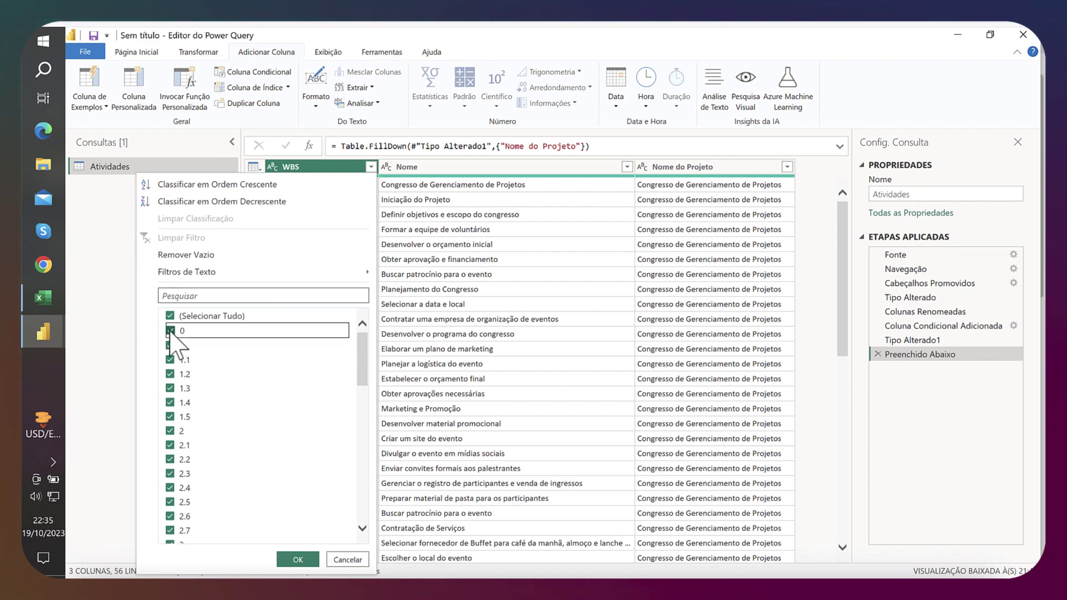
{"action": "left_click", "coordinate": [298, 560]}
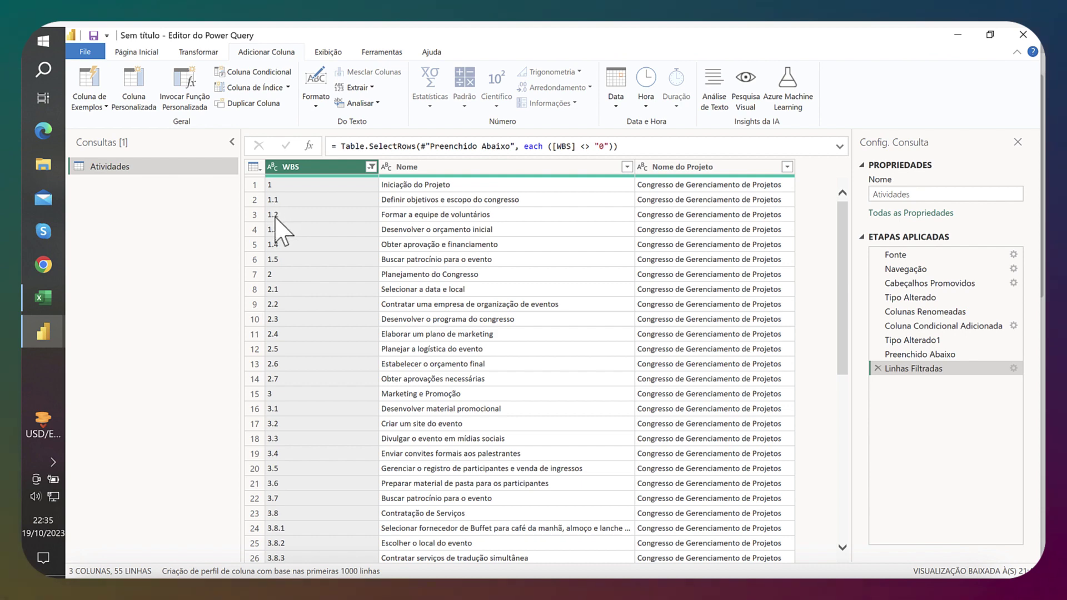
{"action": "scroll", "coordinate": [304, 388], "scroll_direction": "down", "scroll_amount": 5}
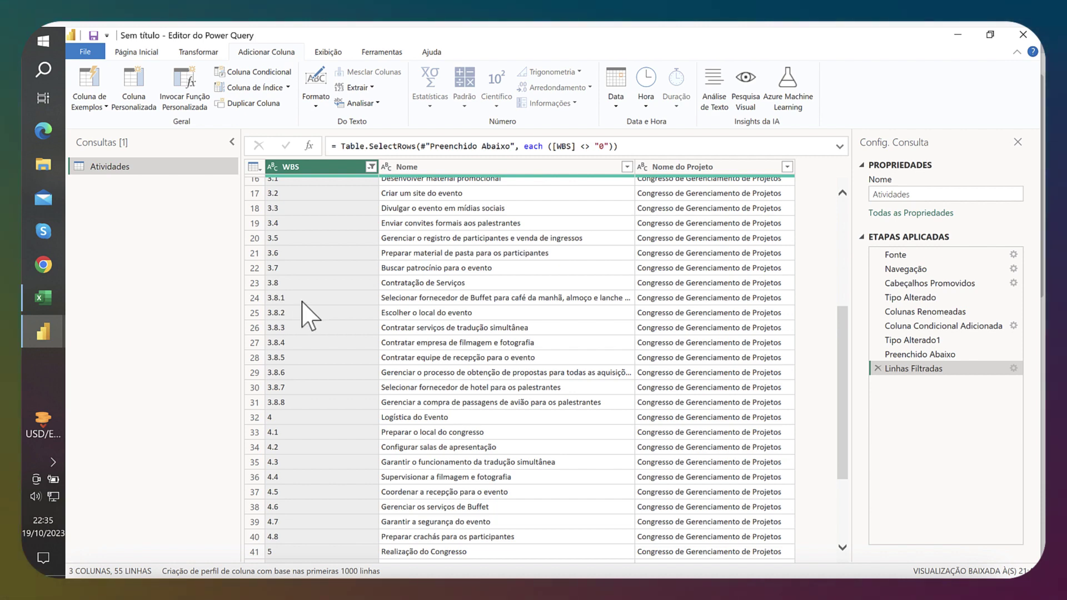
{"action": "scroll", "coordinate": [307, 317], "scroll_direction": "up", "scroll_amount": 5}
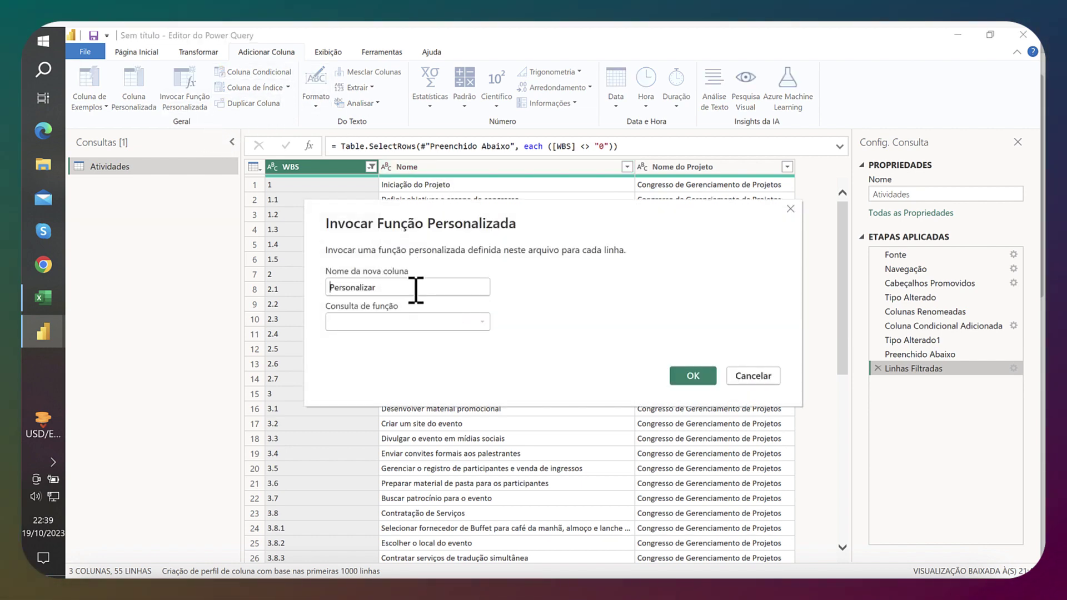
Step: Start a custom column and name it Comprimento
{"action": "left_click", "coordinate": [767, 378]}
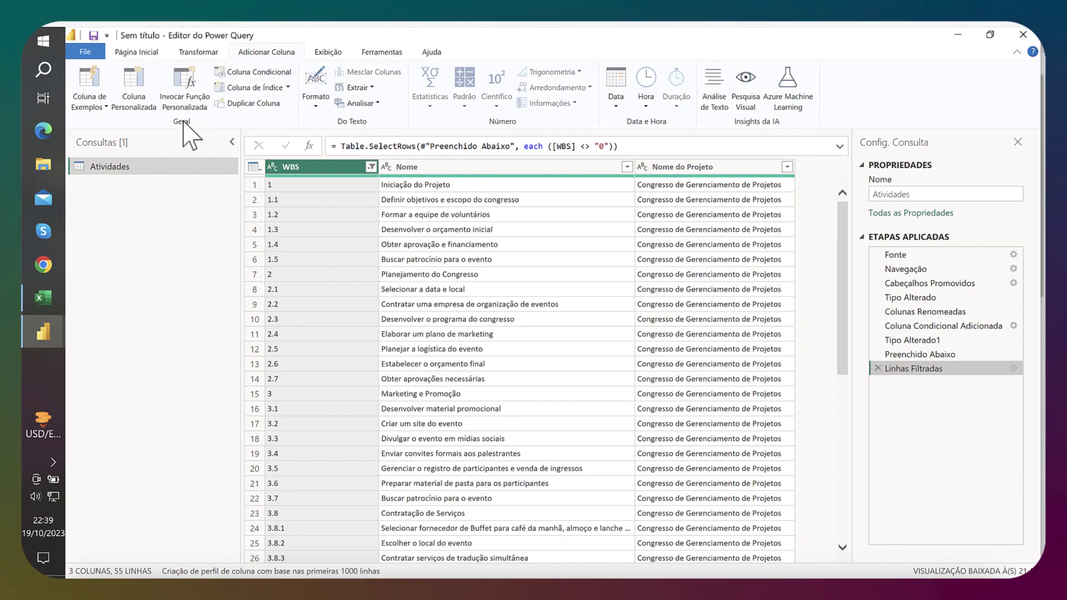
{"action": "left_click", "coordinate": [132, 100]}
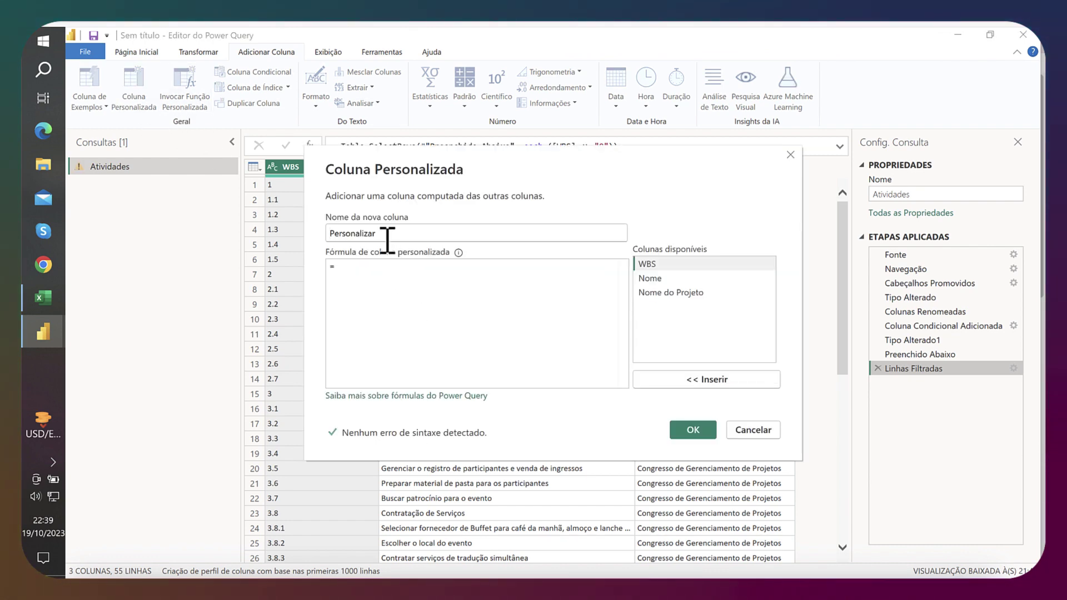
{"action": "double_click", "coordinate": [336, 234]}
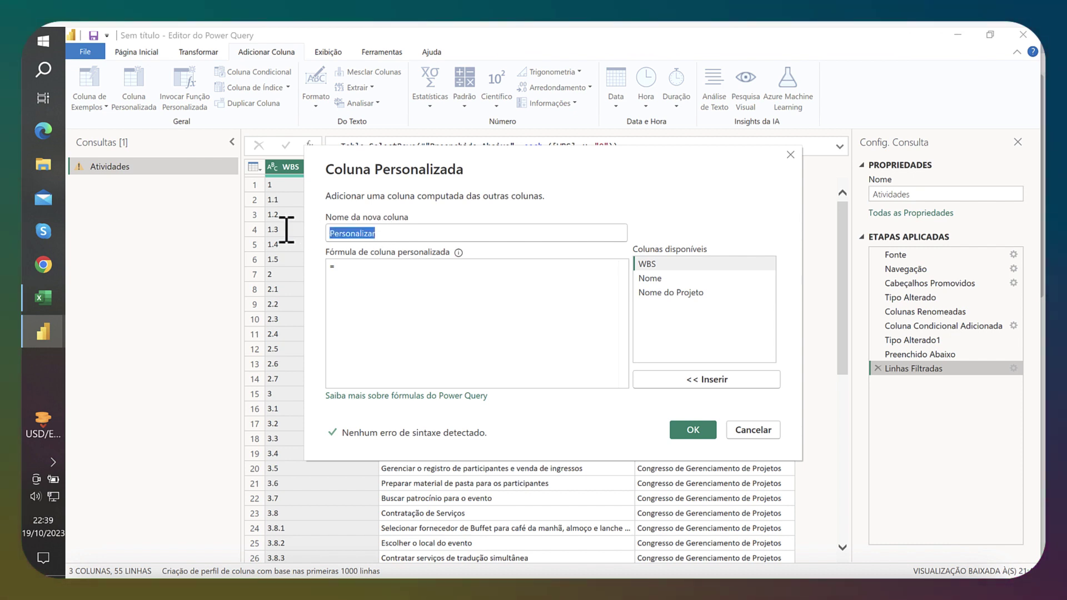
{"action": "type", "text": "Comprimento"}
{"action": "key", "text": "Tab"}
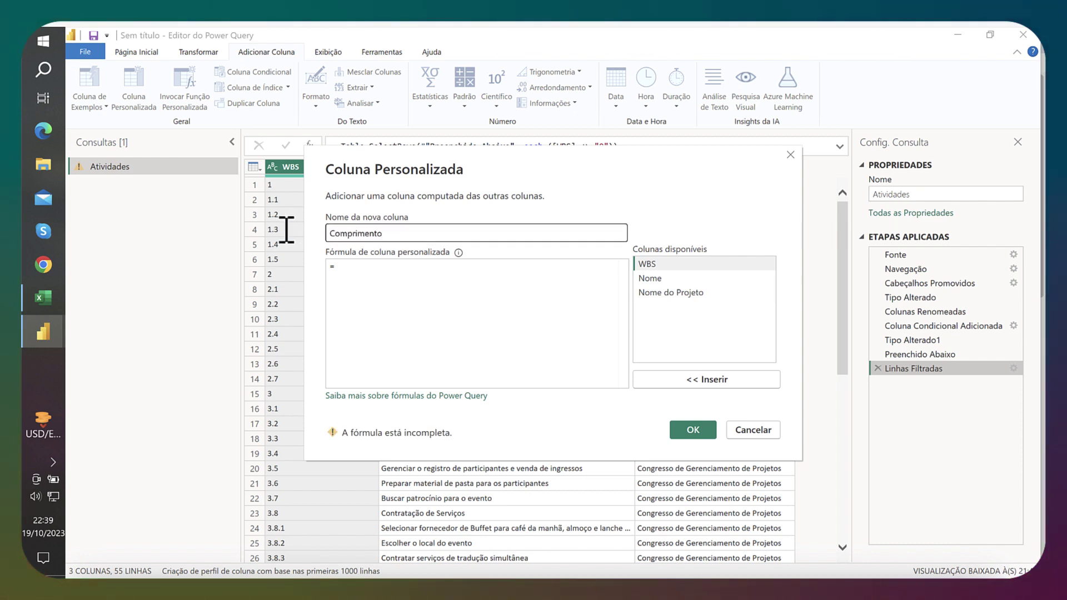
Step: Enter the formula Text.Length([WBS]) for the Comprimento column and create it
{"action": "left_click", "coordinate": [353, 272]}
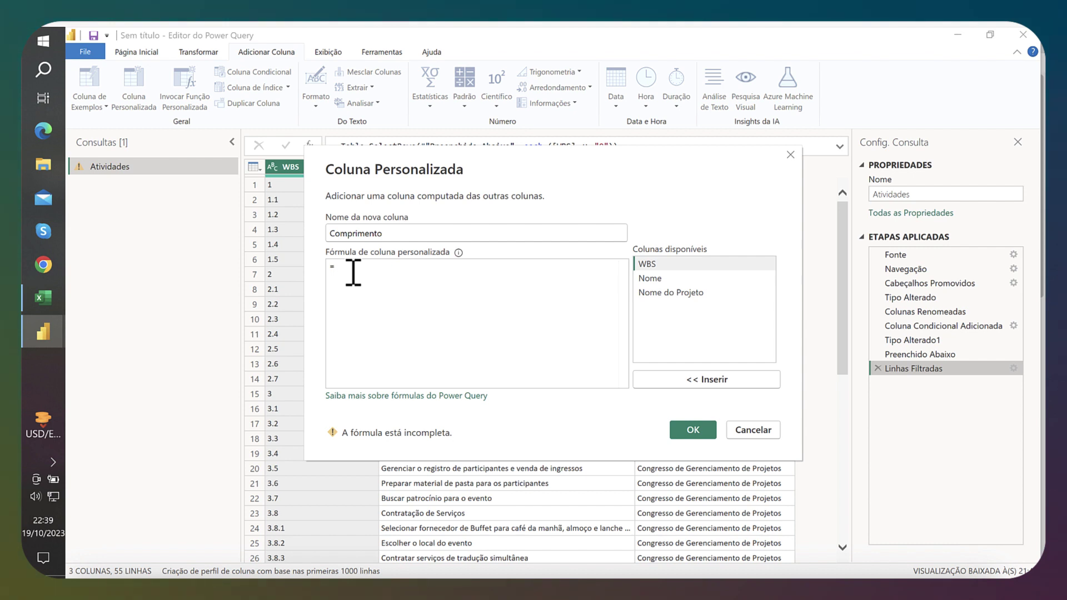
{"action": "type", "text": "Tex"}
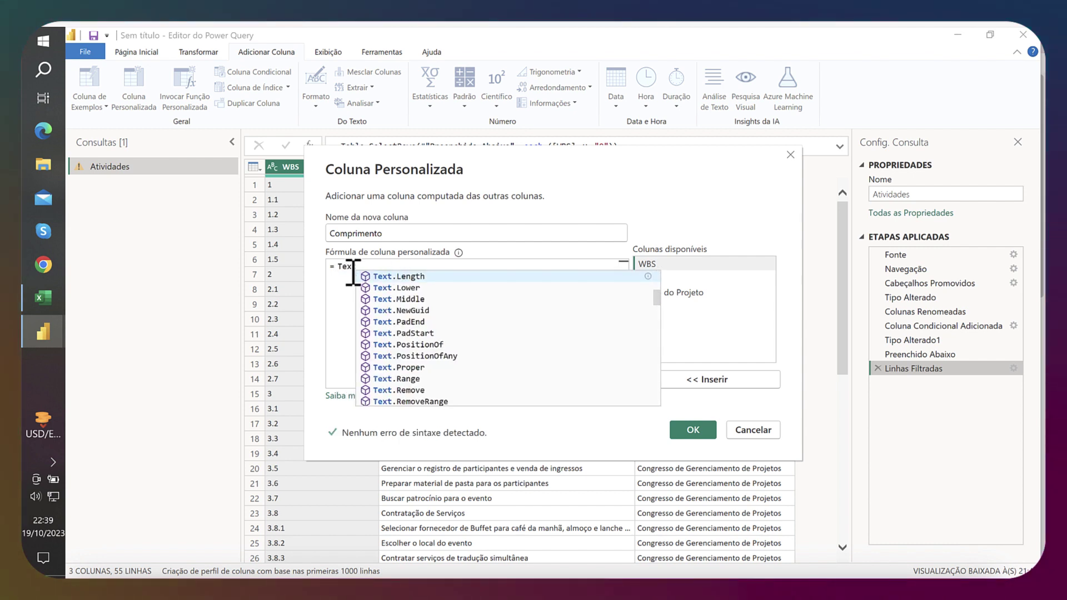
{"action": "type", "text": "t"}
{"action": "key", "text": "Tab"}
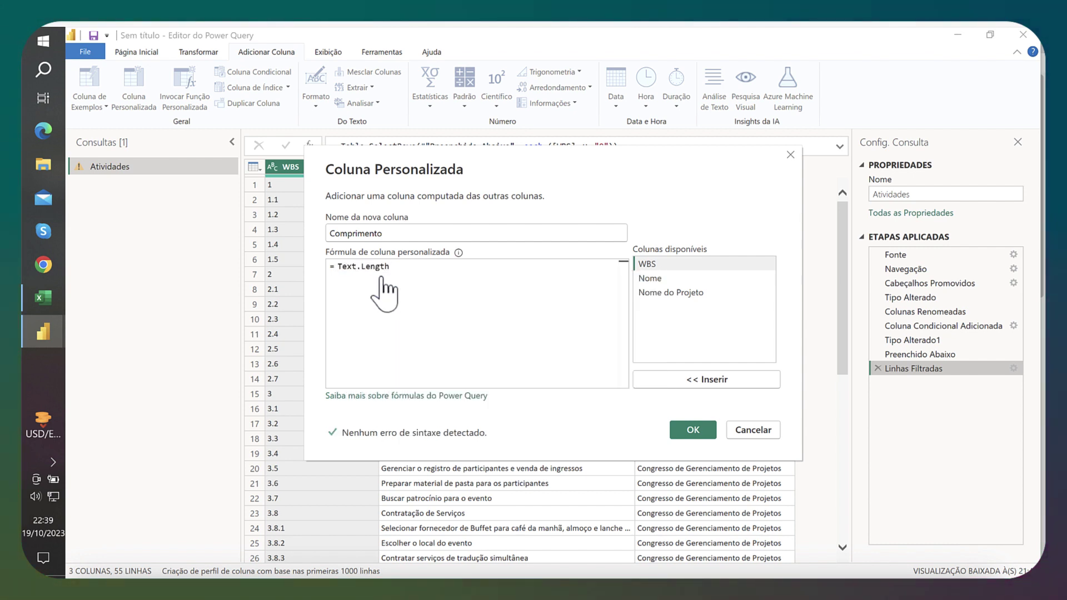
{"action": "type", "text": "("}
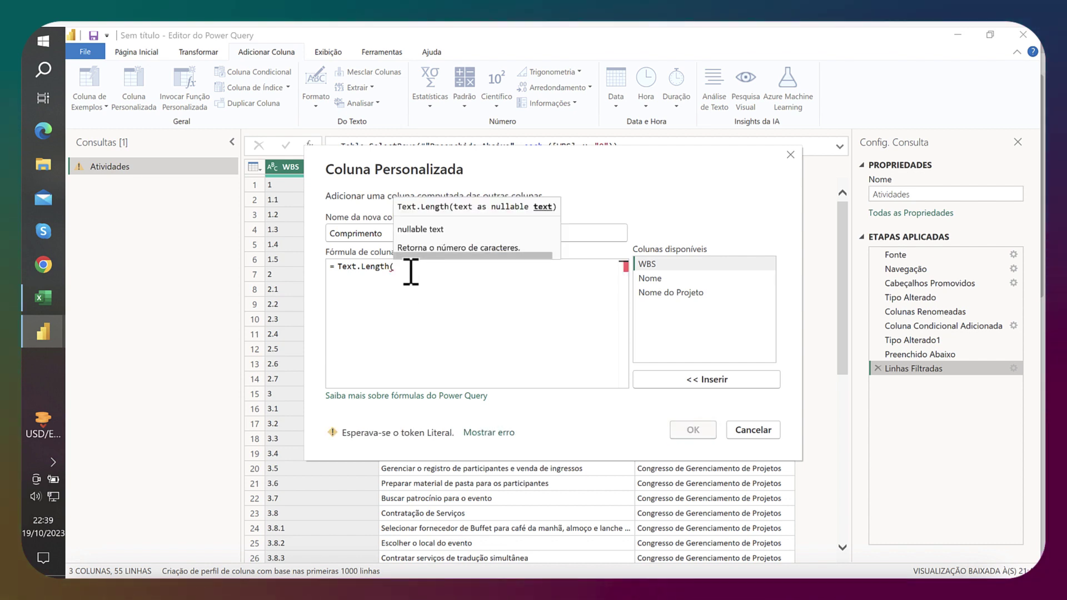
{"action": "double_click", "coordinate": [648, 265]}
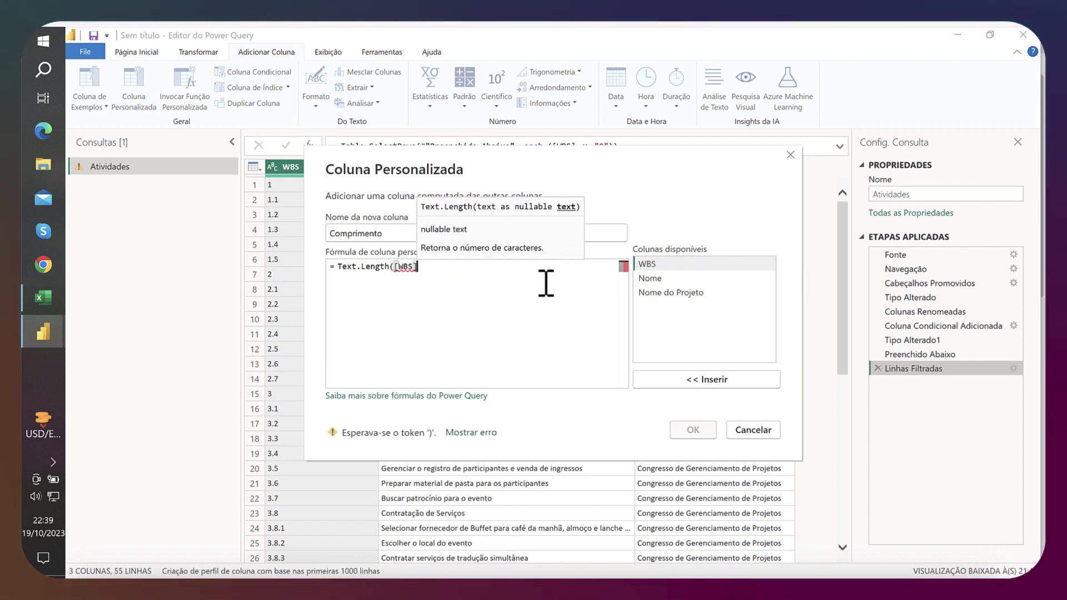
{"action": "type", "text": ")"}
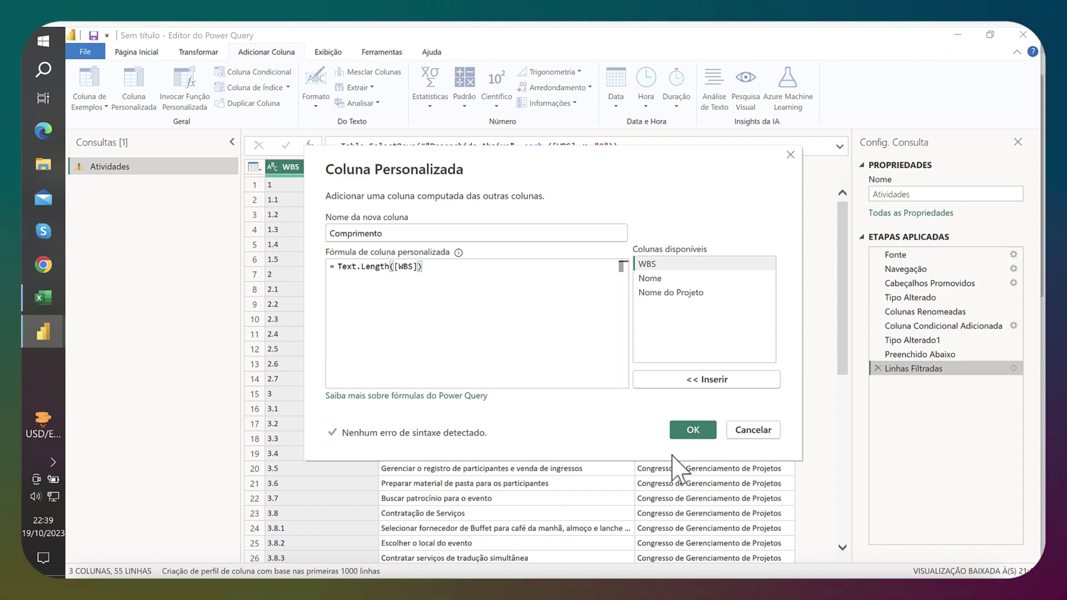
{"action": "left_click", "coordinate": [693, 431]}
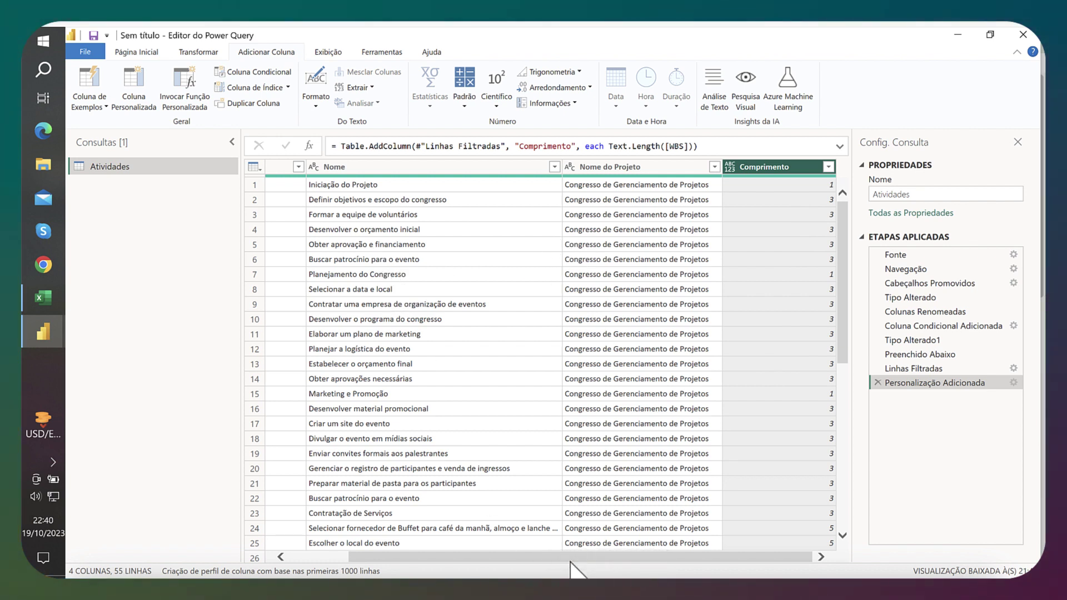
Step: Narrow the Nome and Nome do Projeto columns and compare the WBS codes with their Comprimento values
{"action": "left_click_drag", "start_coordinate": [578, 558], "coordinate": [505, 557]}
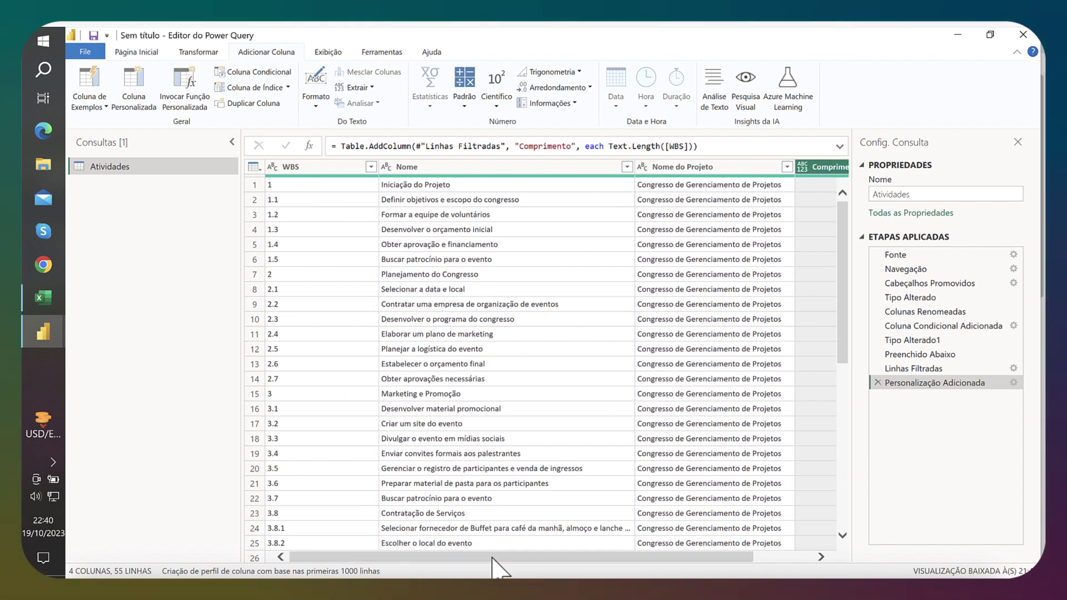
{"action": "left_click_drag", "start_coordinate": [634, 165], "coordinate": [567, 166]}
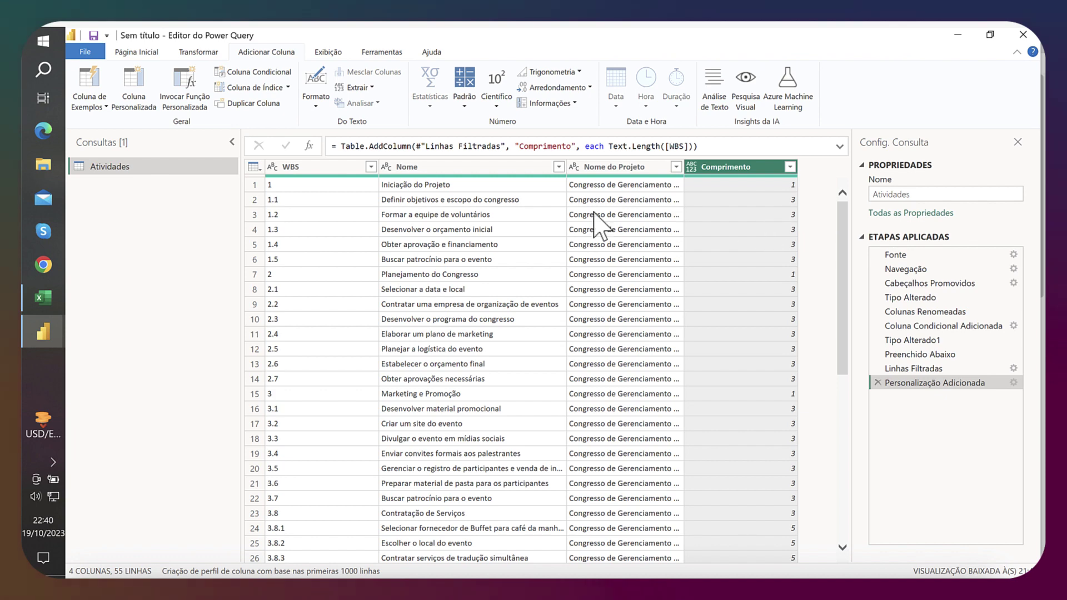
{"action": "scroll", "coordinate": [379, 392], "scroll_direction": "down", "scroll_amount": 8}
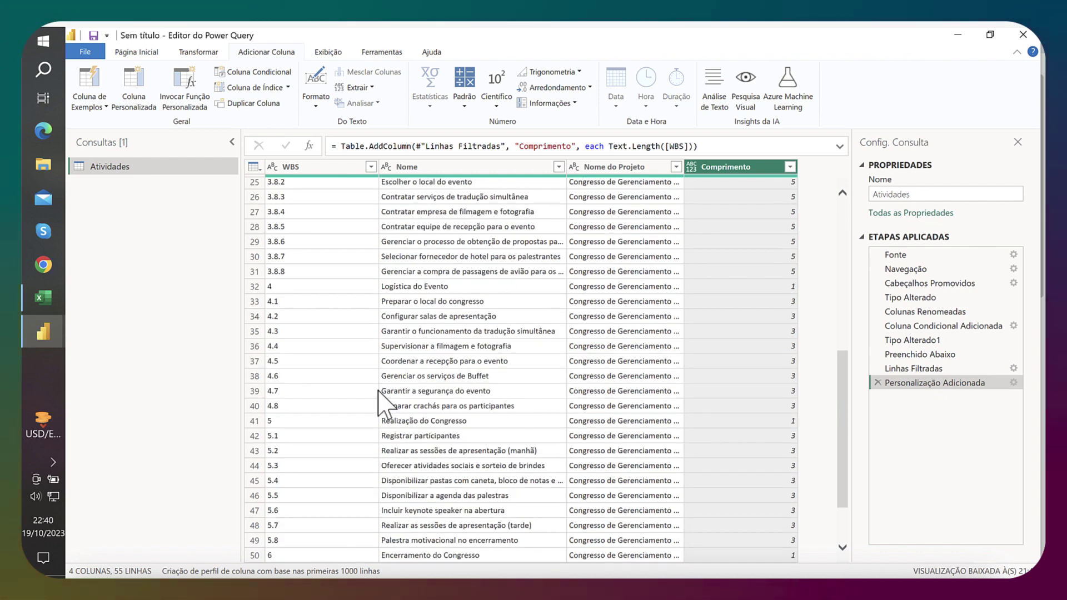
{"action": "scroll", "coordinate": [379, 392], "scroll_direction": "up", "scroll_amount": 4}
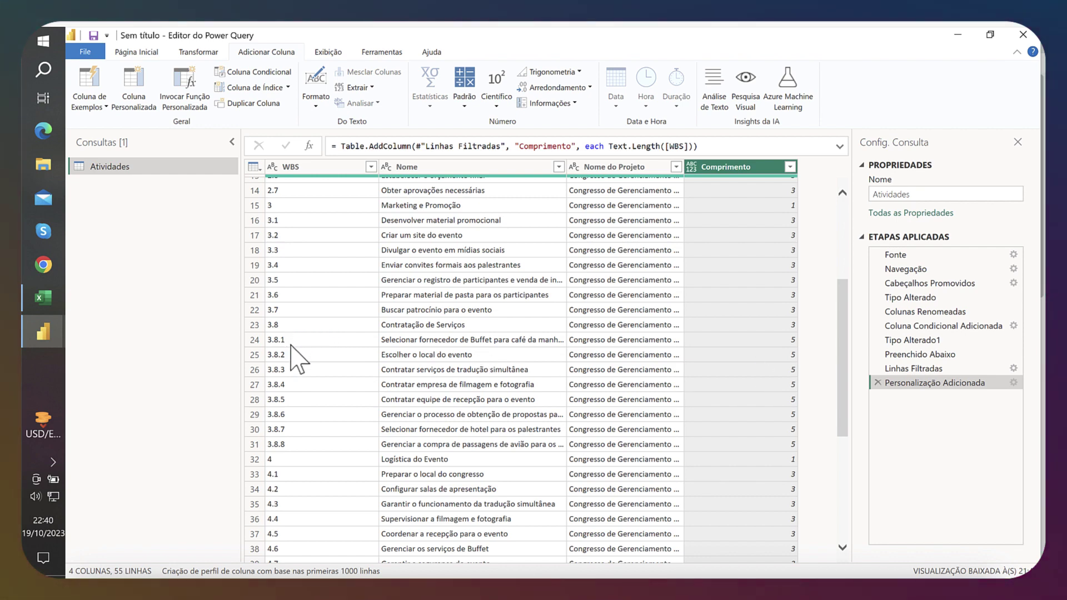
{"action": "scroll", "coordinate": [714, 328], "scroll_direction": "up", "scroll_amount": 5}
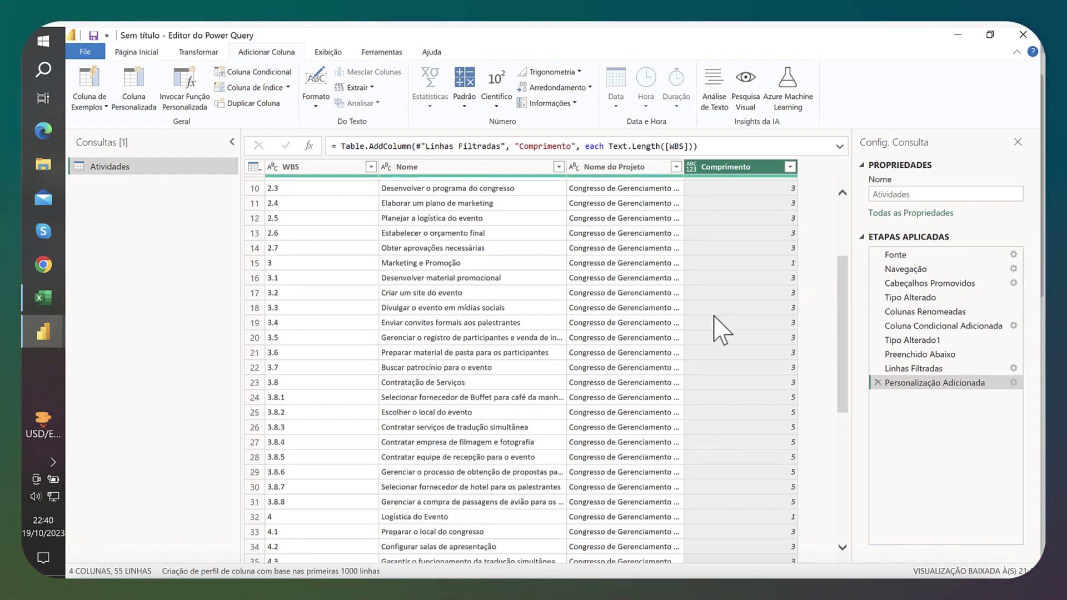
Step: Set the Comprimento column to the Número Inteiro data type
{"action": "left_click", "coordinate": [691, 167]}
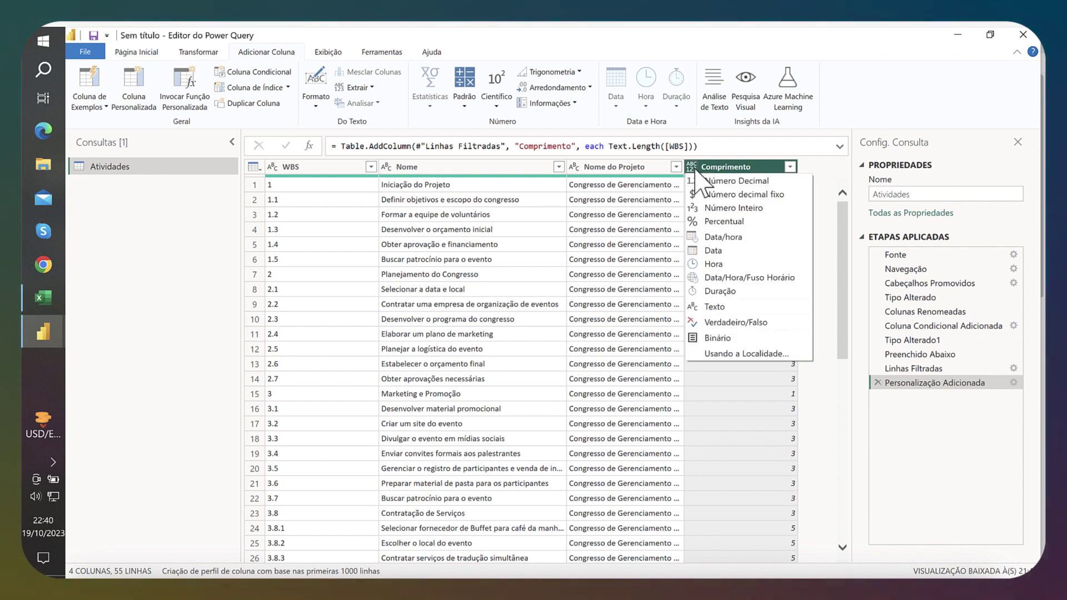
{"action": "left_click", "coordinate": [722, 208]}
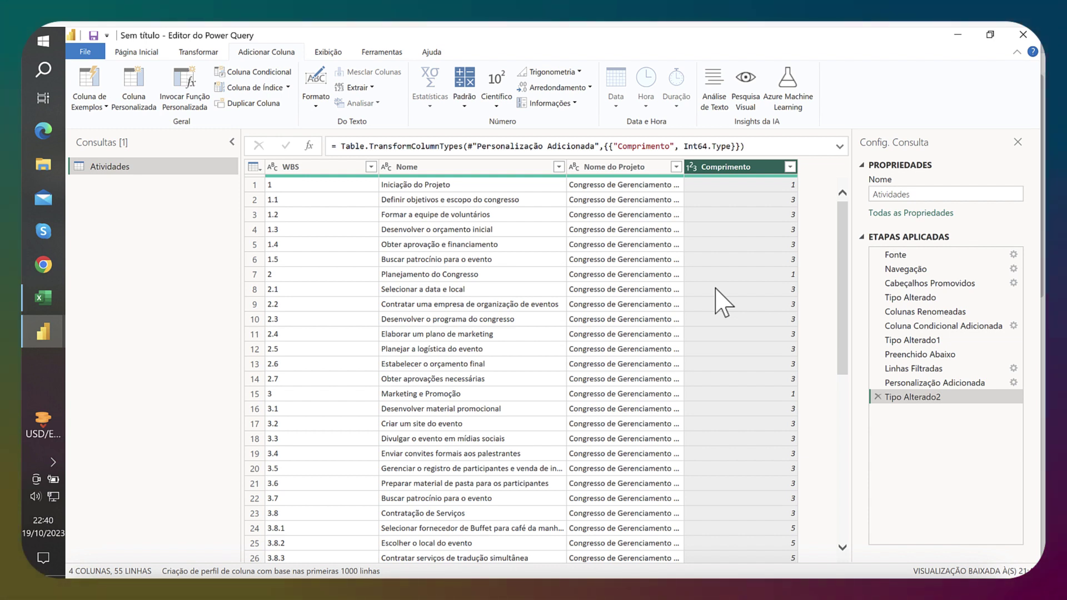
{"action": "scroll", "coordinate": [722, 302], "scroll_direction": "down", "scroll_amount": 1}
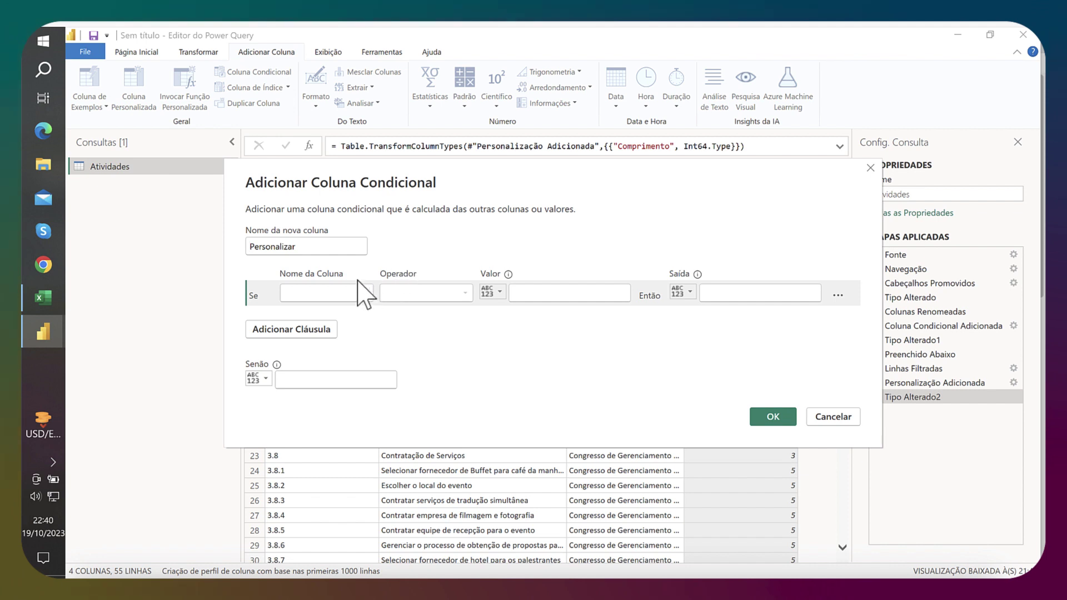
Step: Name the new conditional column Nível 1 and set its condition to Comprimento igual a 1
{"action": "left_click_drag", "start_coordinate": [328, 246], "coordinate": [195, 231]}
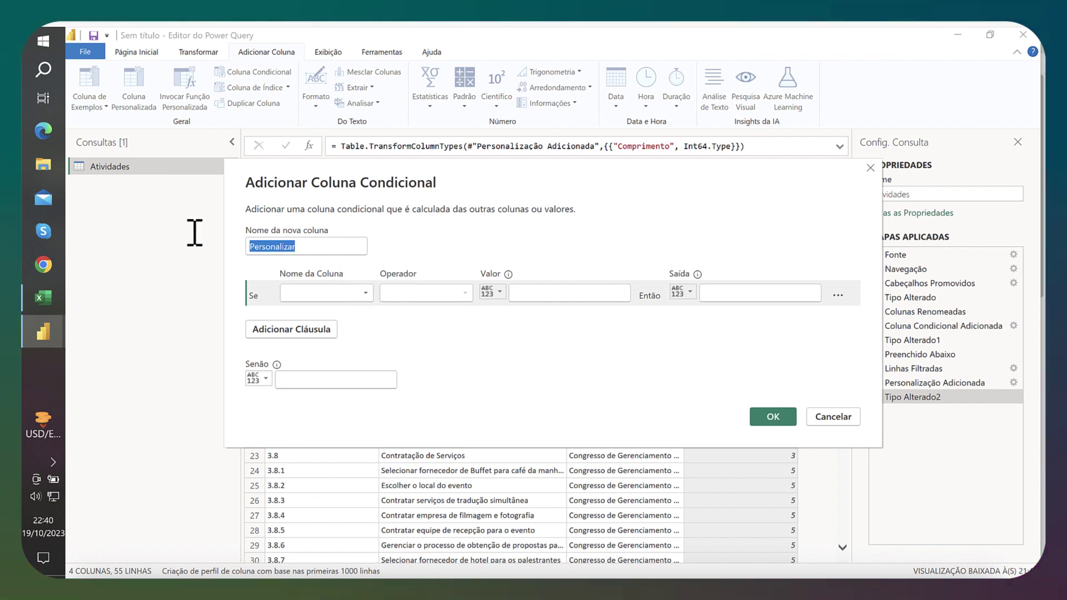
{"action": "type", "text": "Nível 1"}
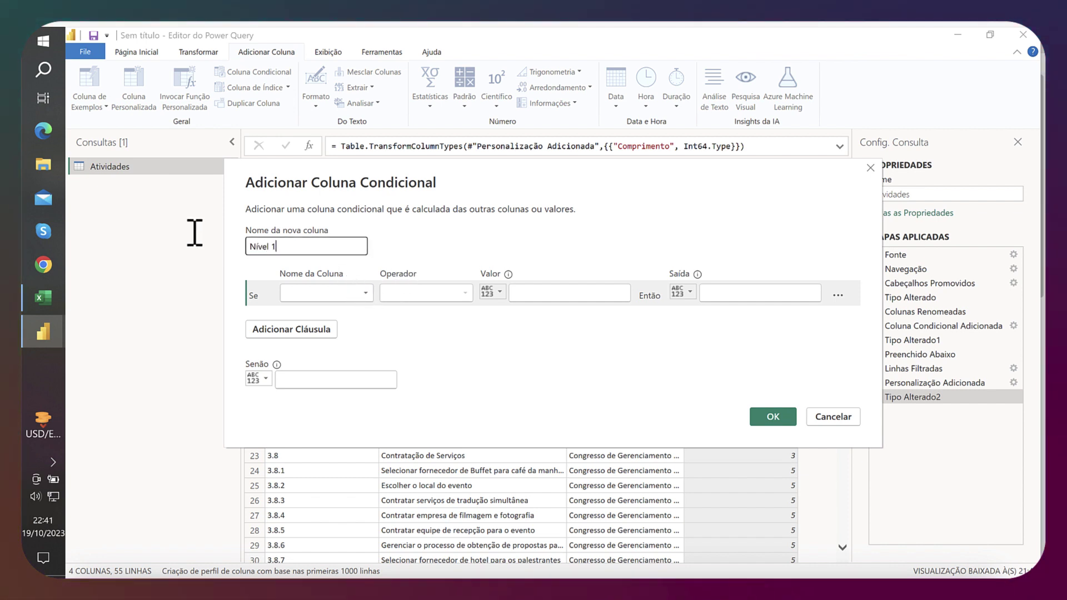
{"action": "left_click", "coordinate": [366, 293]}
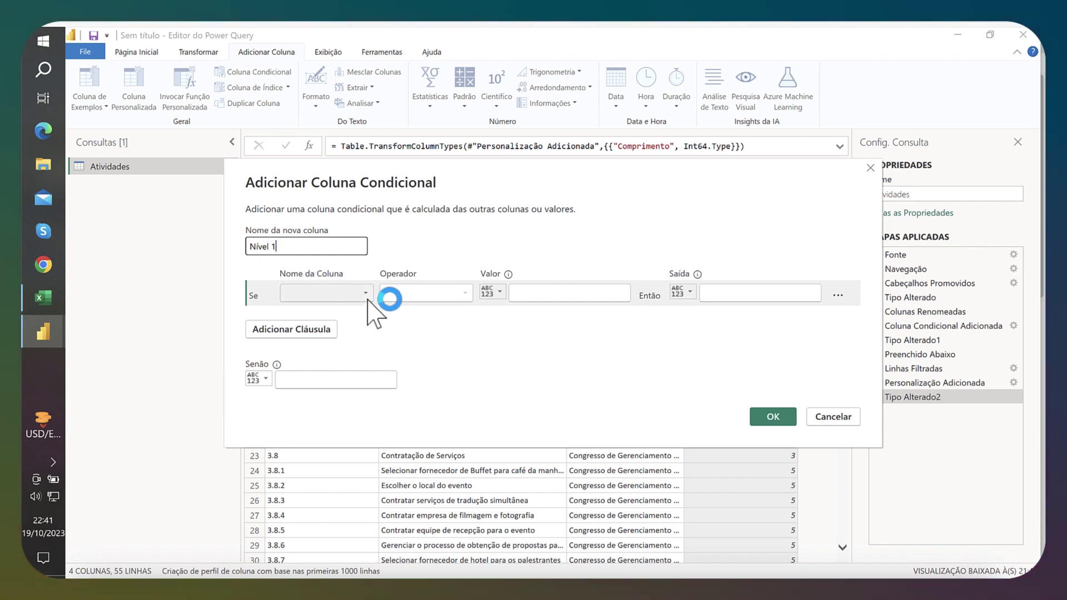
{"action": "left_click", "coordinate": [362, 352]}
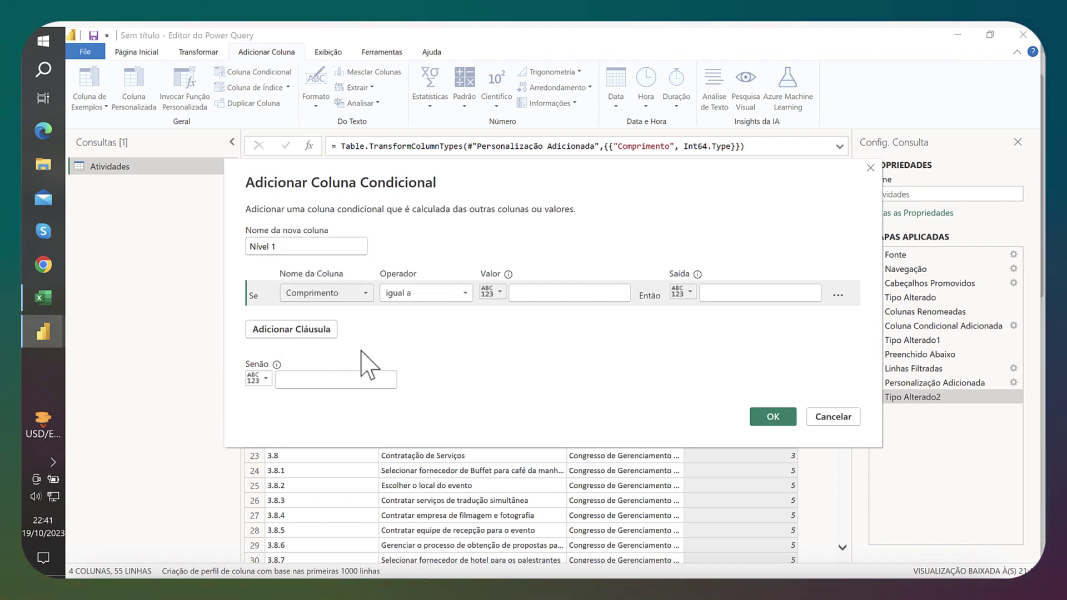
{"action": "left_click", "coordinate": [524, 295]}
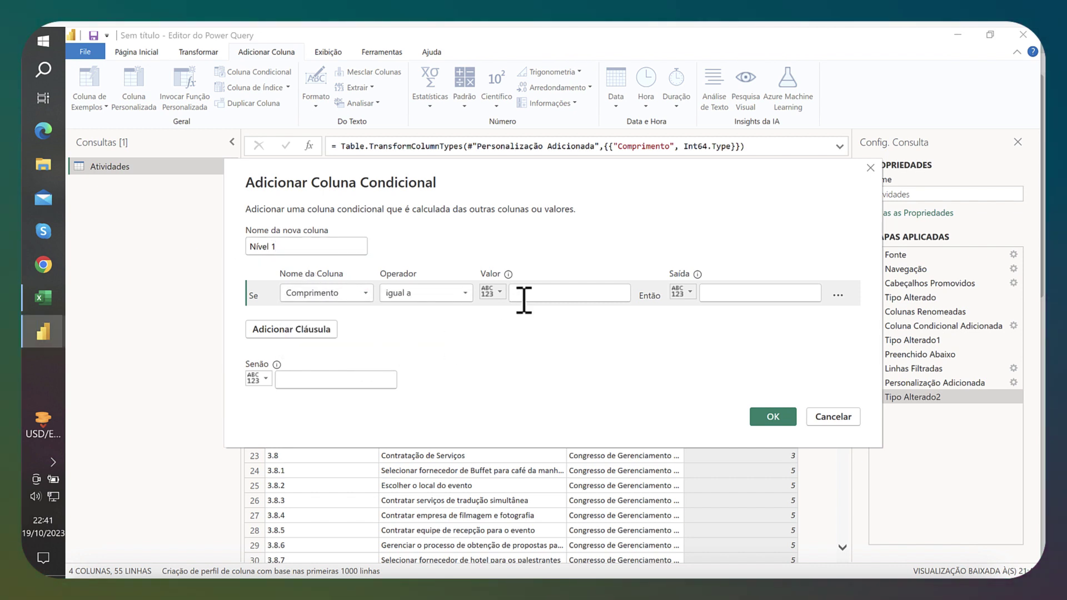
{"action": "type", "text": "1"}
Step: Use the Nome column as the output of the Nível 1 condition and create the conditional column
{"action": "left_click", "coordinate": [690, 293]}
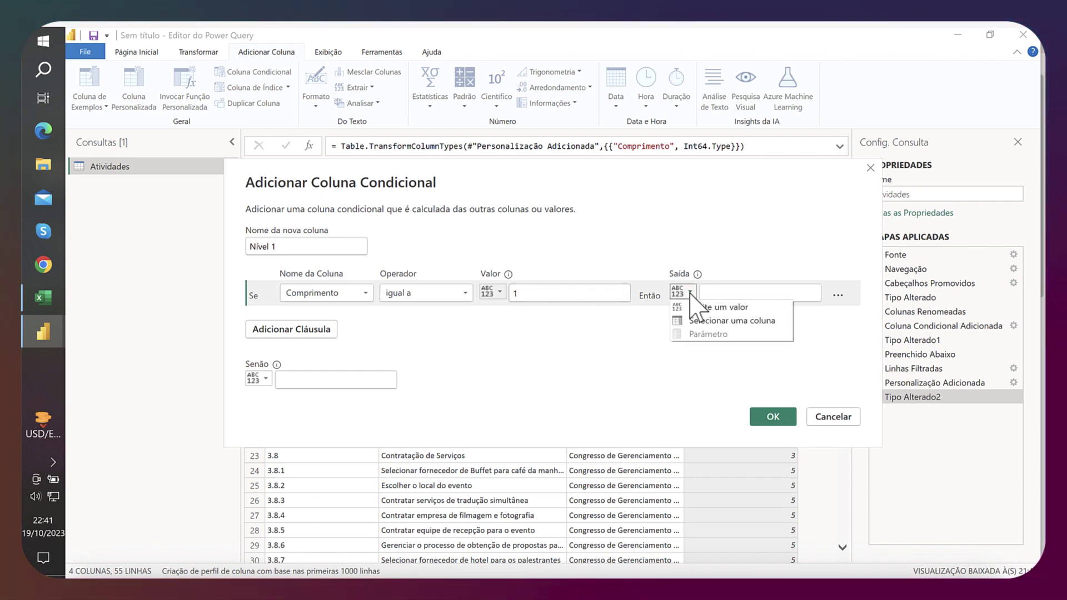
{"action": "left_click", "coordinate": [722, 321]}
{"action": "left_click", "coordinate": [812, 293]}
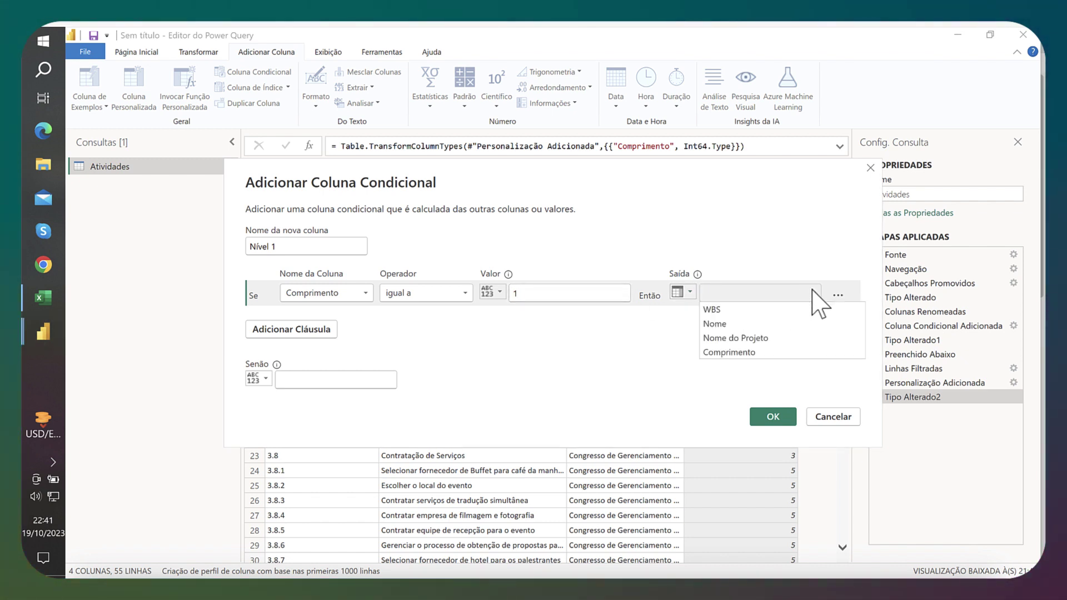
{"action": "left_click", "coordinate": [788, 319]}
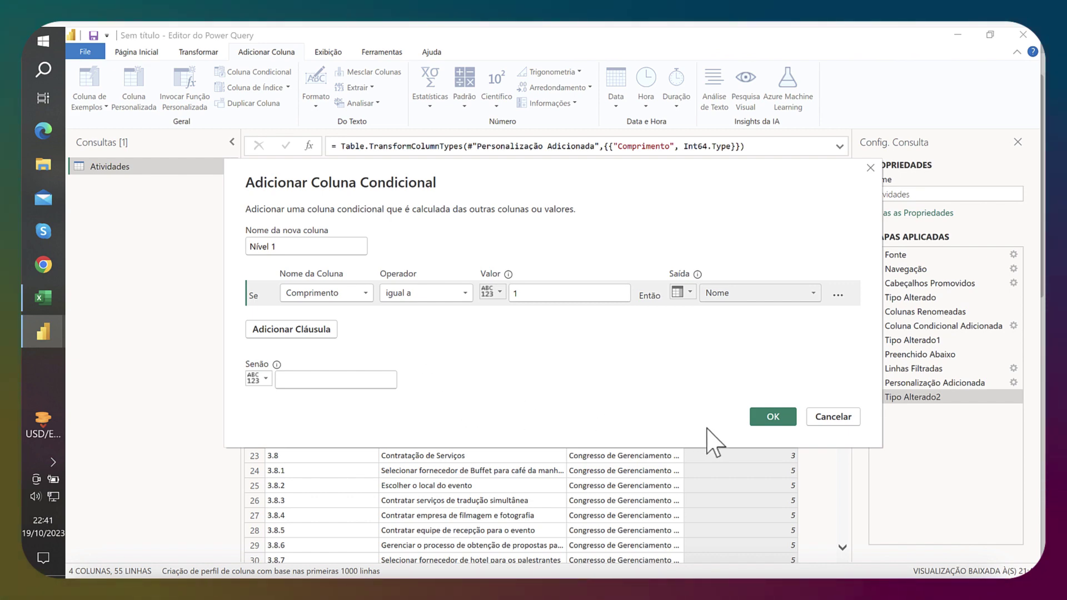
{"action": "left_click", "coordinate": [771, 419]}
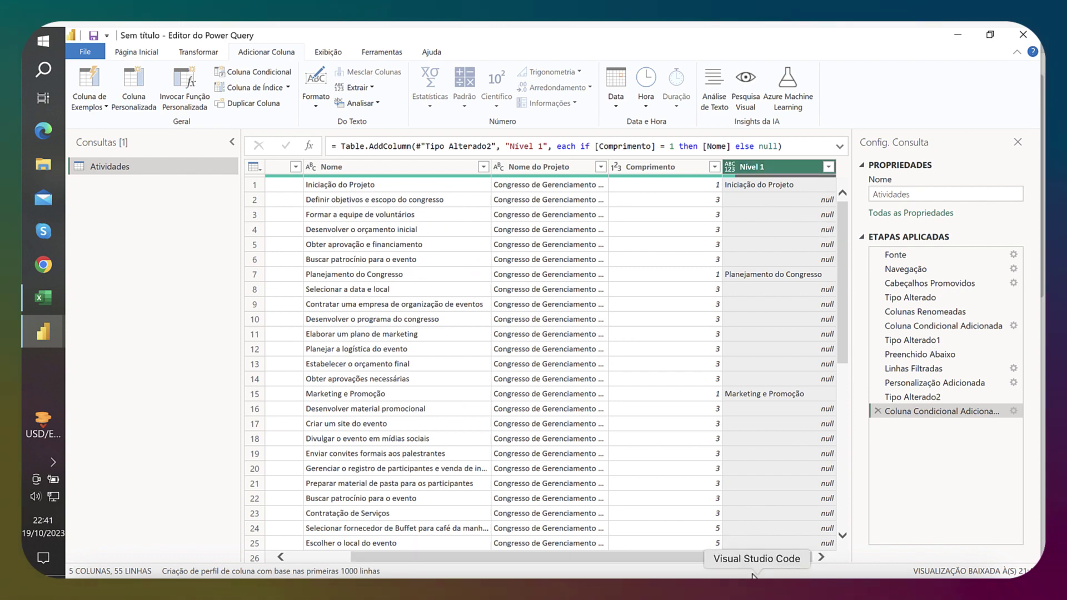
Step: Set the Nível 1 column to the Texto data type and fill its empty cells downward
{"action": "left_click_drag", "start_coordinate": [703, 556], "coordinate": [496, 545]}
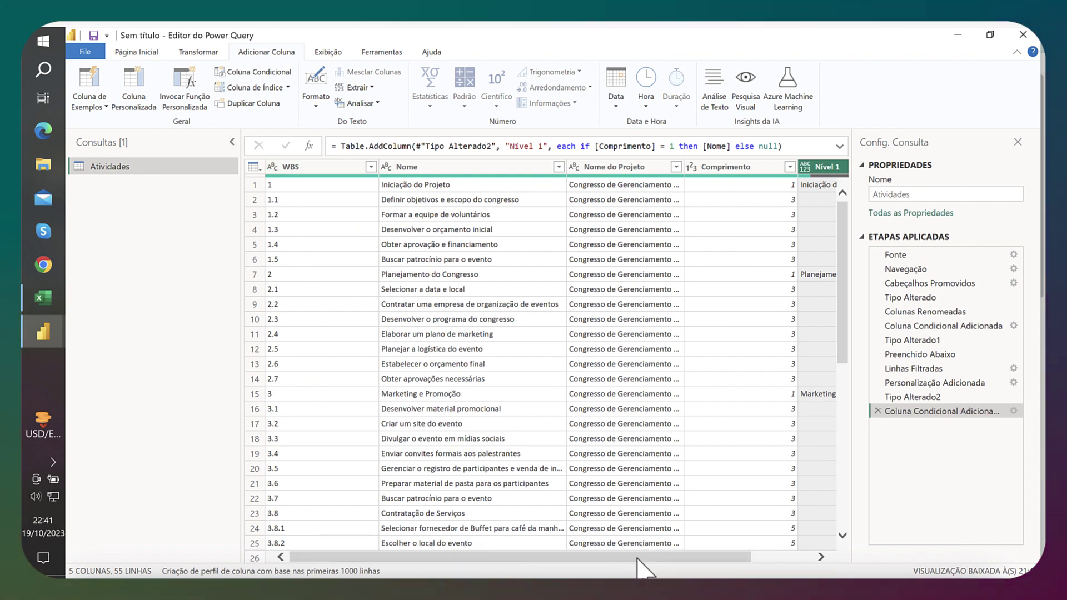
{"action": "left_click_drag", "start_coordinate": [638, 558], "coordinate": [817, 560]}
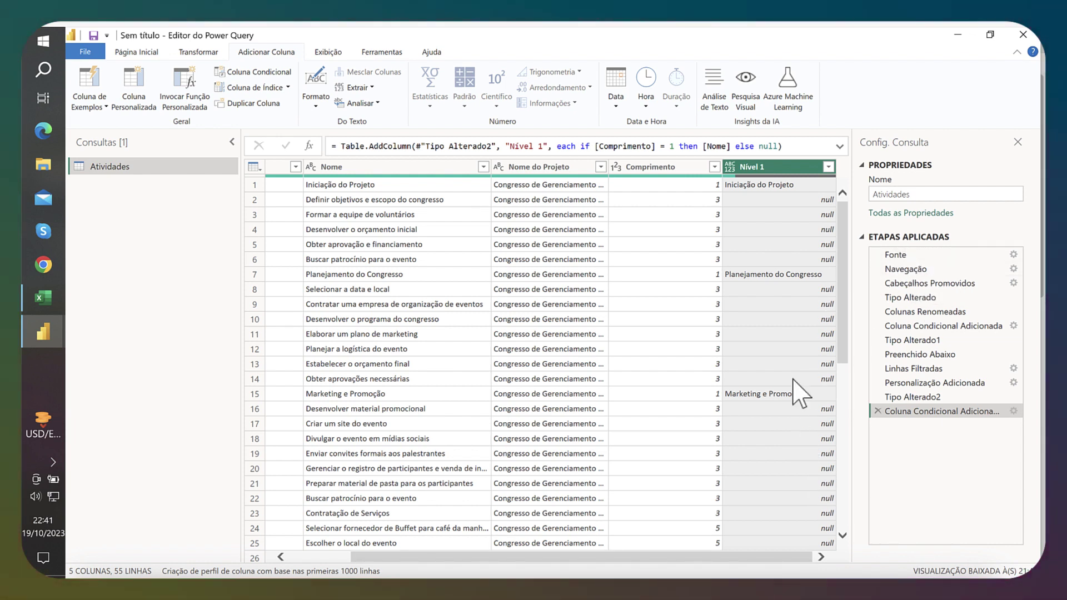
{"action": "left_click", "coordinate": [731, 170]}
{"action": "left_click", "coordinate": [754, 305]}
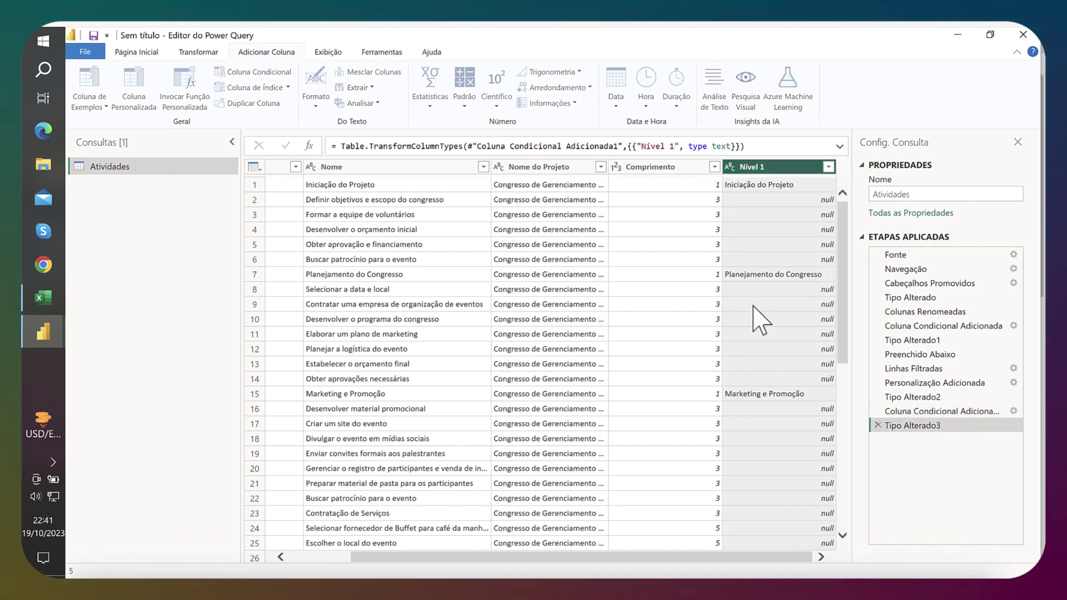
{"action": "right_click", "coordinate": [770, 170]}
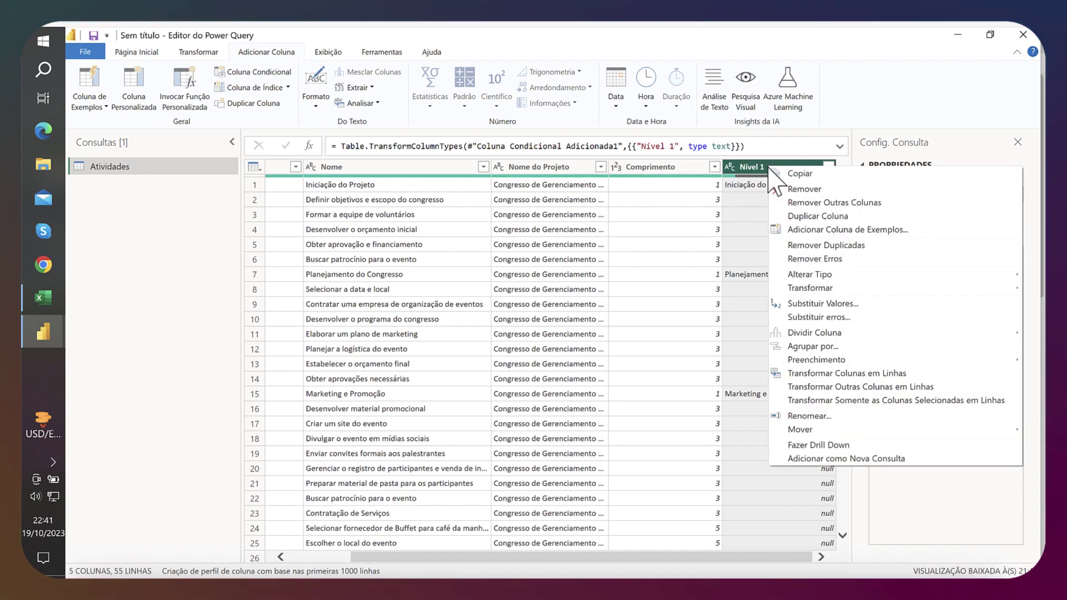
{"action": "mouse_move", "coordinate": [832, 361]}
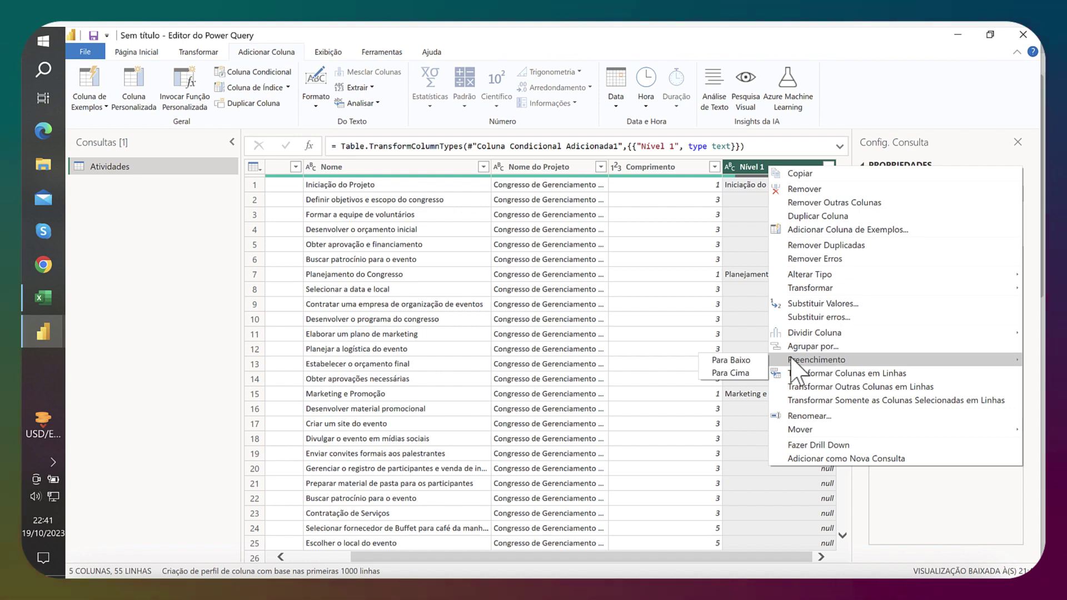
{"action": "left_click", "coordinate": [742, 361]}
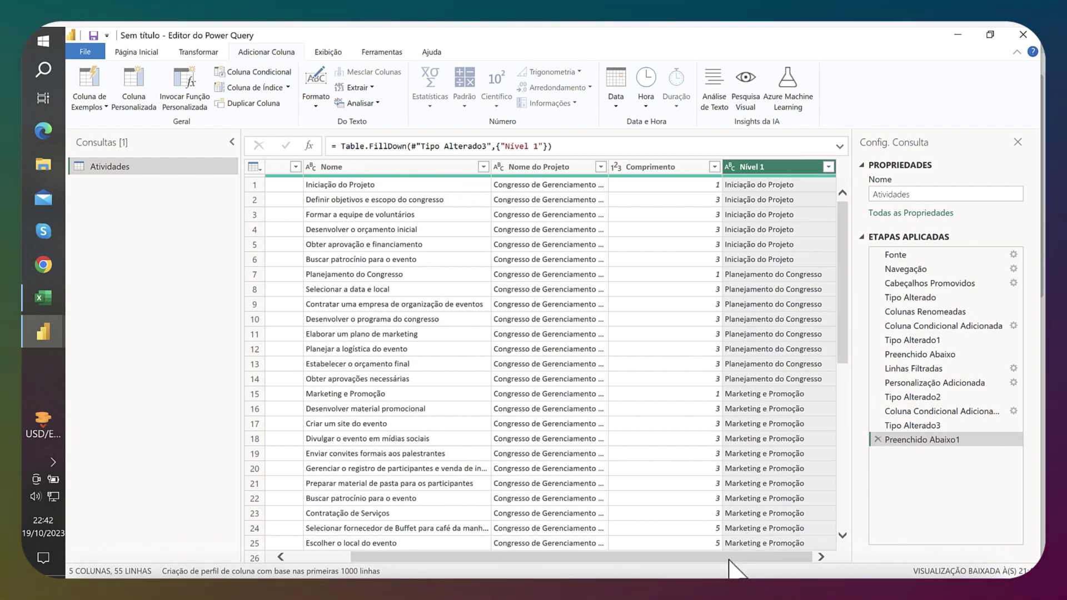
{"action": "left_click_drag", "start_coordinate": [730, 562], "coordinate": [631, 560]}
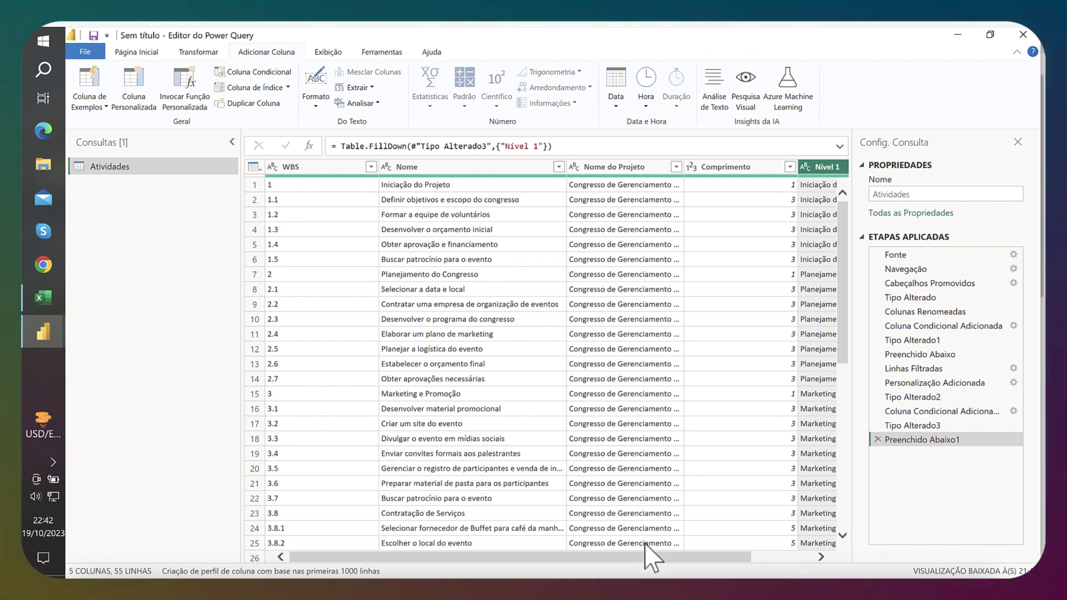
{"action": "left_click_drag", "start_coordinate": [644, 558], "coordinate": [817, 572]}
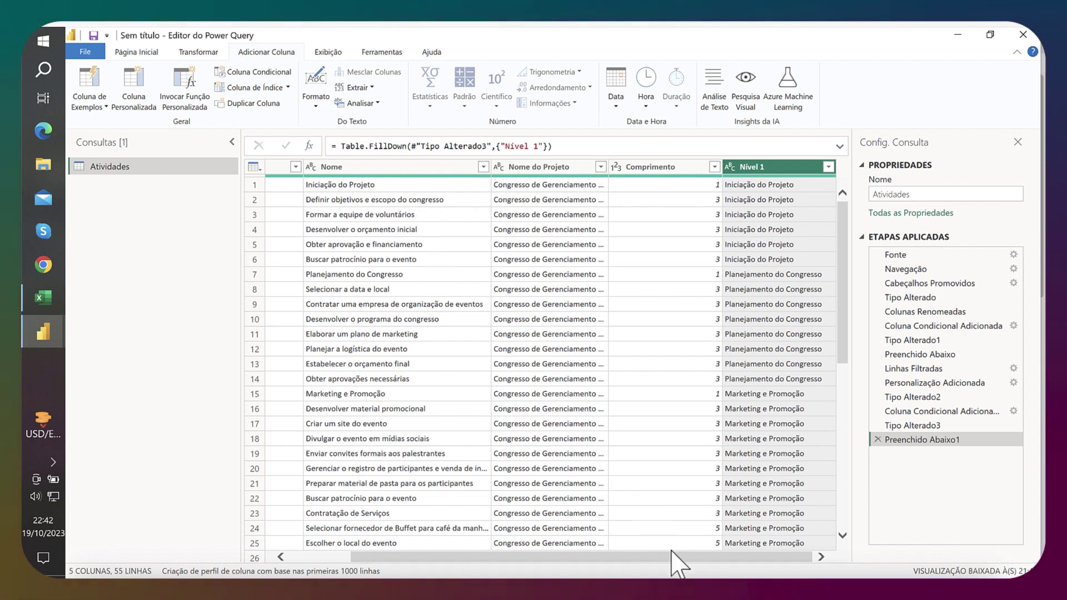
{"action": "left_click_drag", "start_coordinate": [670, 557], "coordinate": [407, 556]}
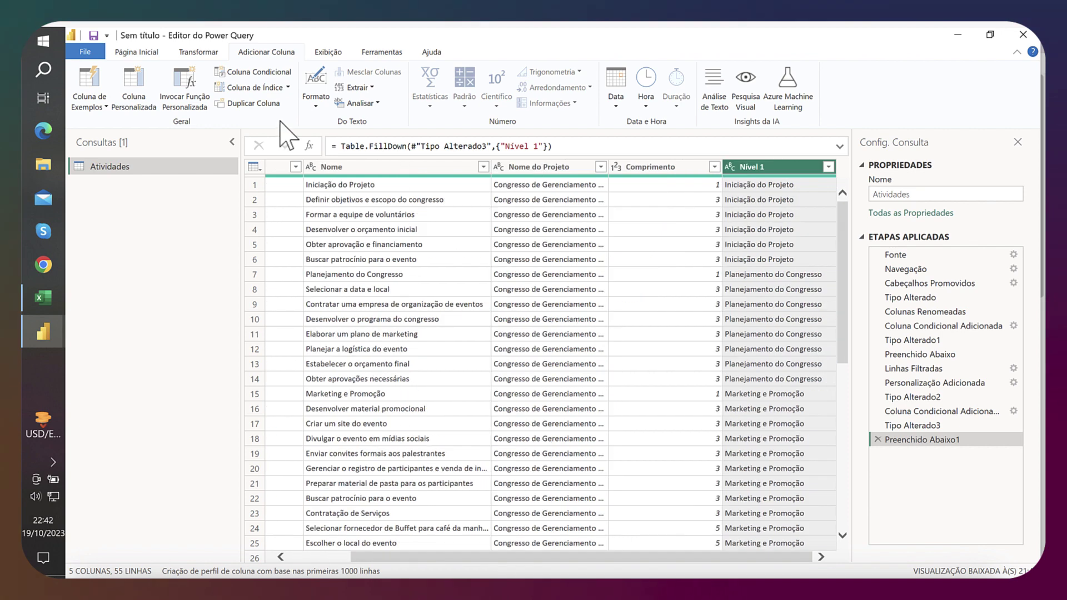
Step: Start a conditional column named Nível 2 with the condition Comprimento igual a 3
{"action": "left_click", "coordinate": [262, 73]}
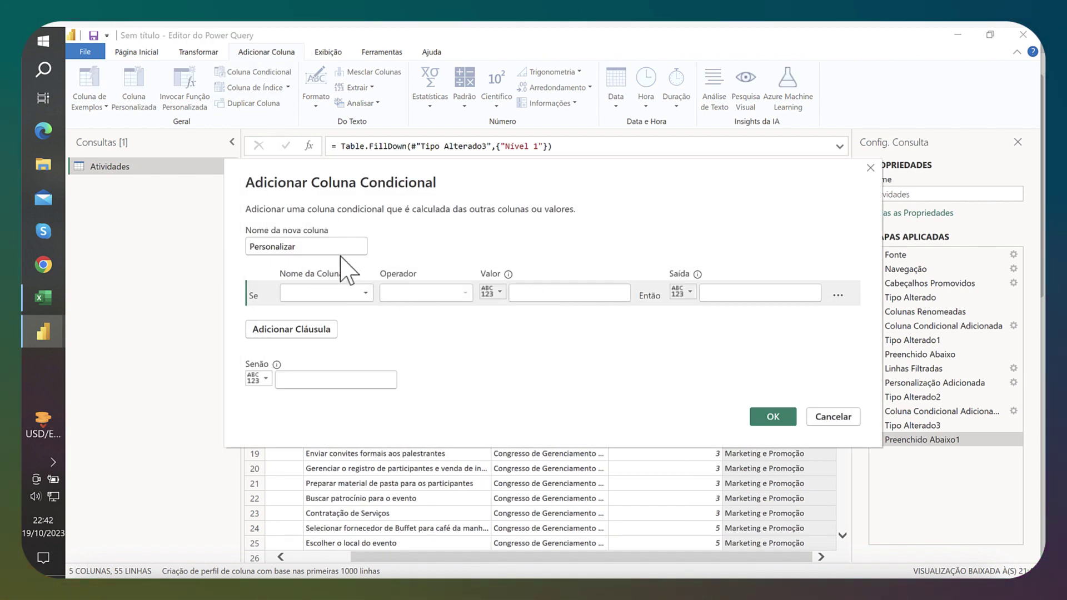
{"action": "left_click_drag", "start_coordinate": [331, 248], "coordinate": [190, 235]}
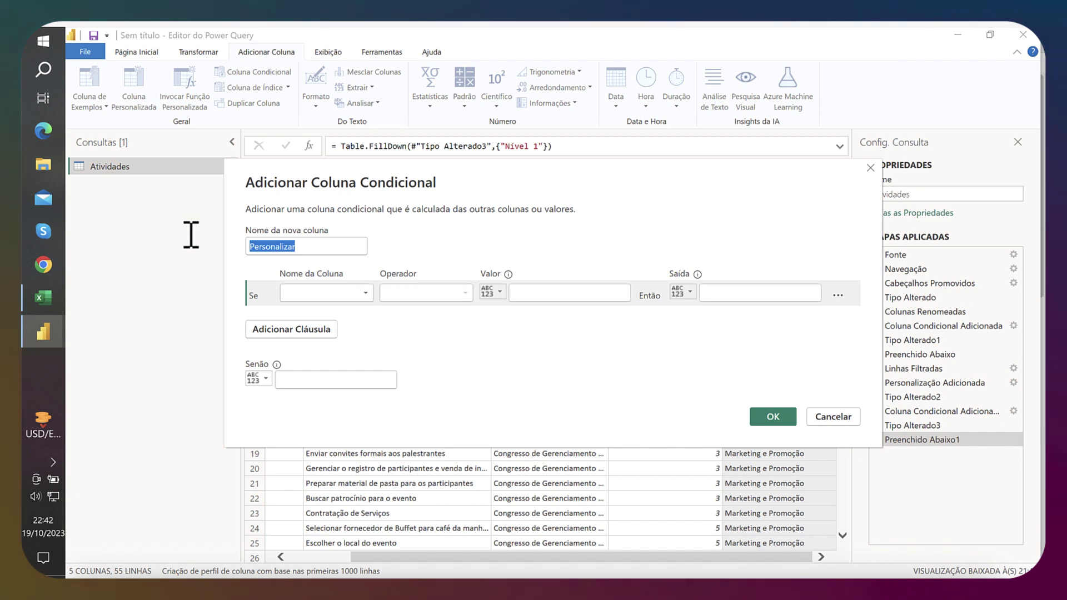
{"action": "type", "text": "Nível 2"}
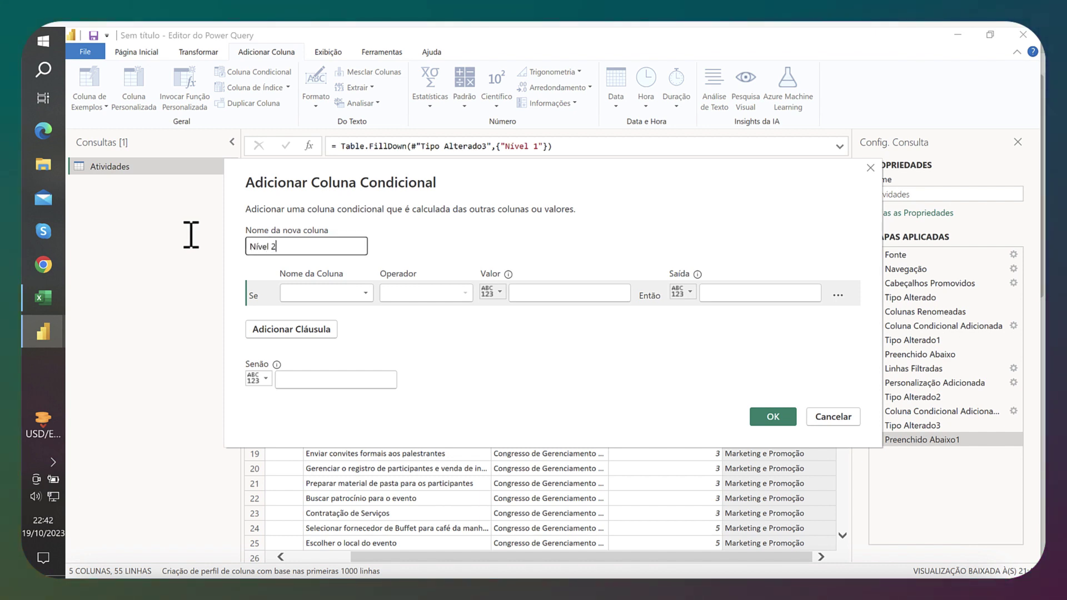
{"action": "left_click", "coordinate": [368, 293]}
{"action": "left_click", "coordinate": [362, 307]}
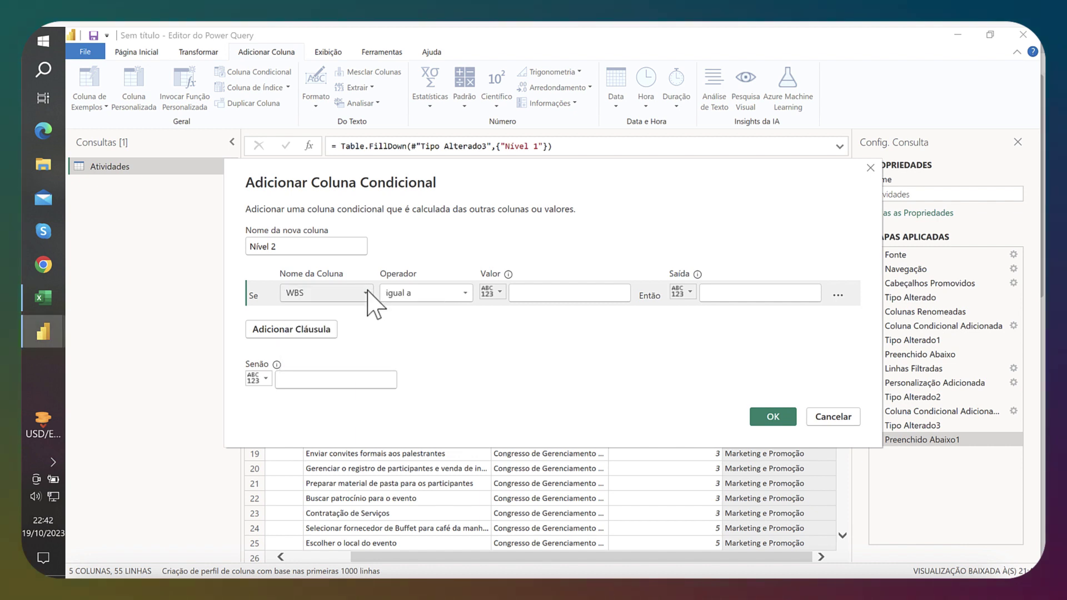
{"action": "left_click", "coordinate": [367, 292]}
{"action": "left_click", "coordinate": [356, 350]}
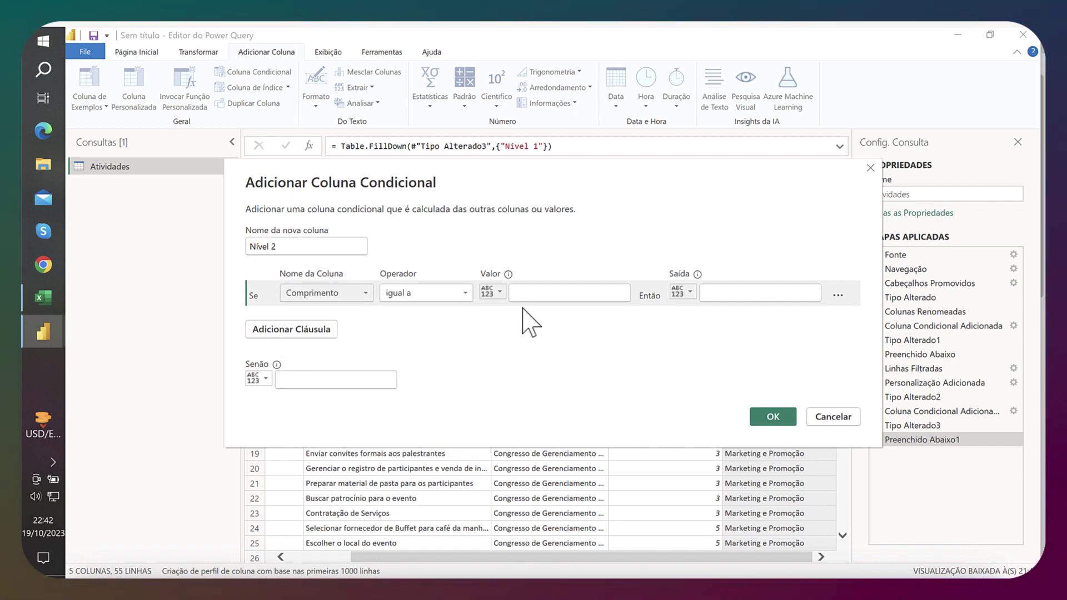
{"action": "left_click", "coordinate": [526, 294]}
{"action": "type", "text": "3"}
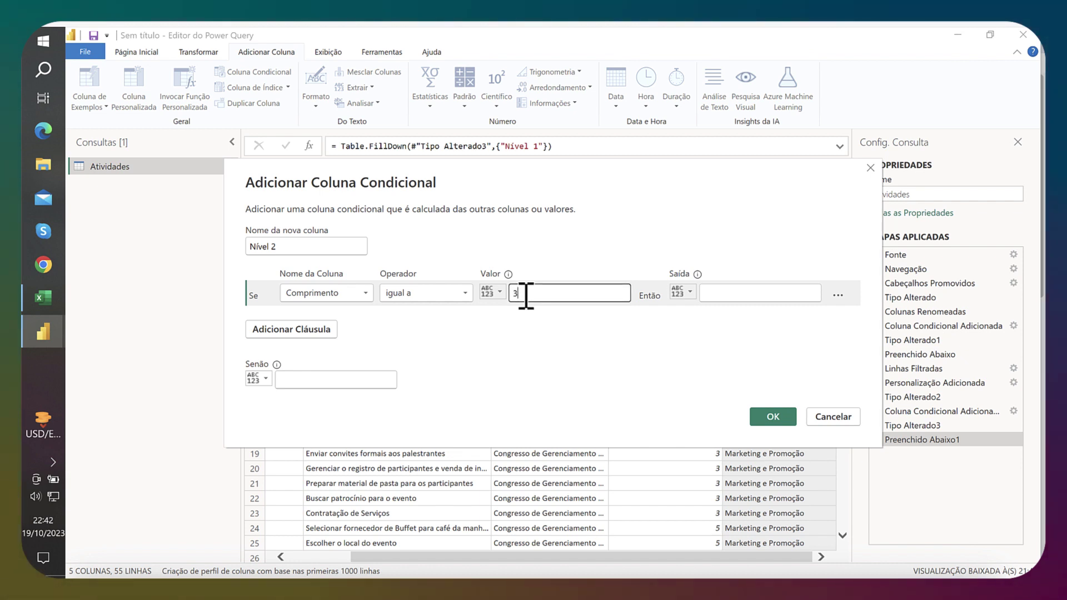
Step: Use the Nome column as the output of the Nível 2 condition and create the conditional column
{"action": "left_click", "coordinate": [684, 292]}
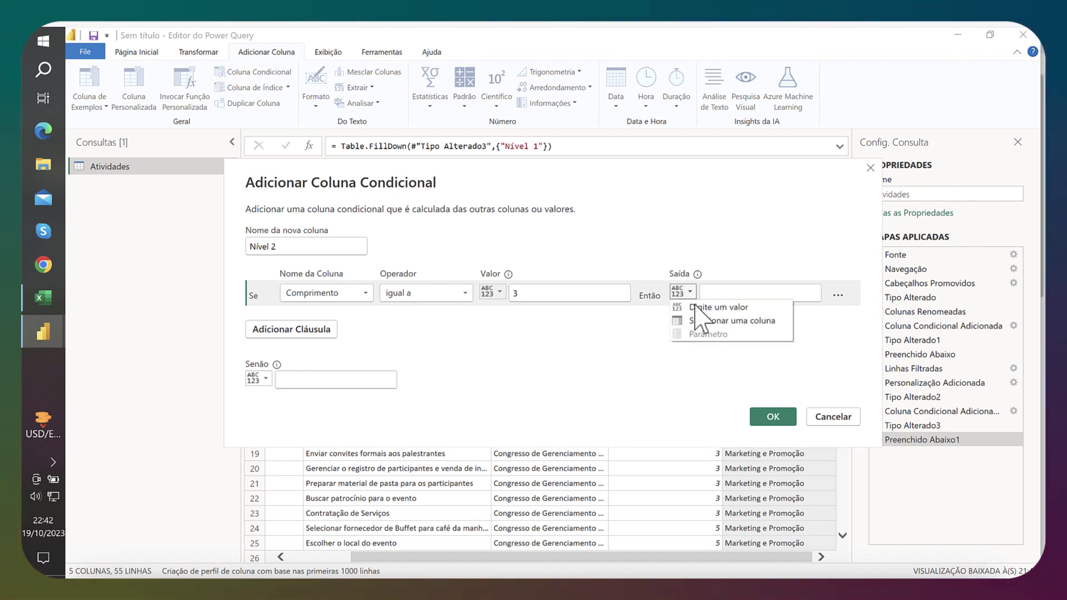
{"action": "left_click", "coordinate": [718, 322]}
{"action": "left_click", "coordinate": [812, 293]}
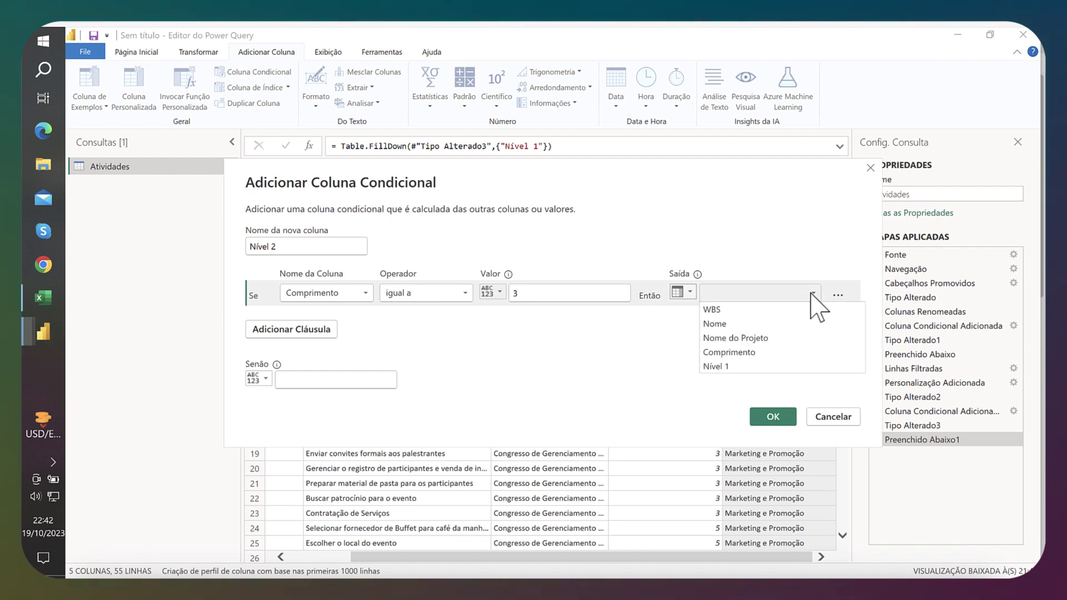
{"action": "left_click", "coordinate": [778, 324]}
{"action": "key", "text": "Return"}
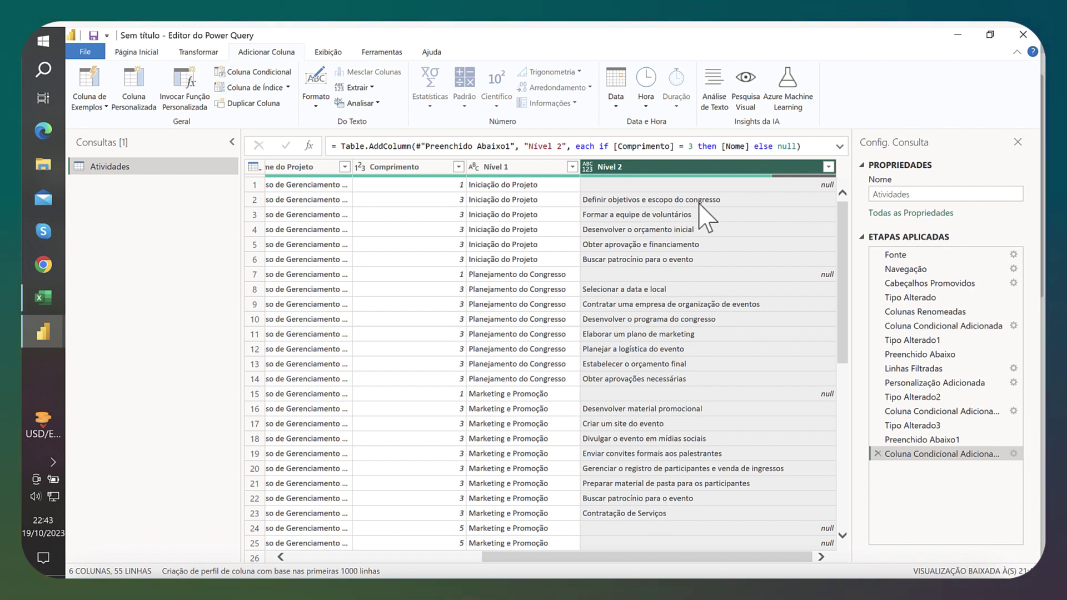
Step: Fill the empty cells of the Nível 2 column downward and set the column's data type to Texto
{"action": "right_click", "coordinate": [688, 181]}
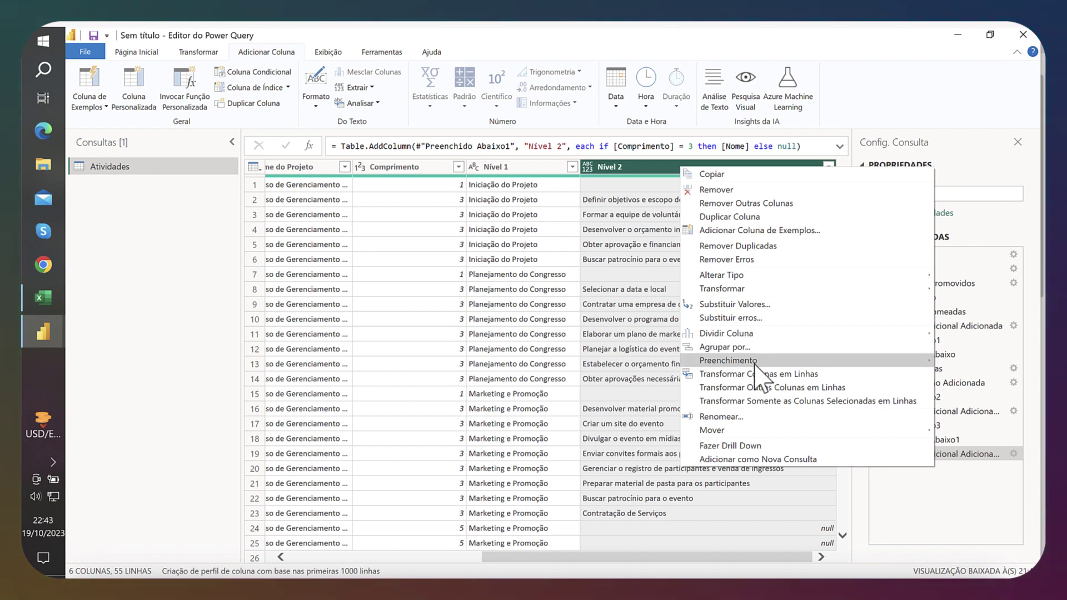
{"action": "mouse_move", "coordinate": [878, 360]}
{"action": "left_click", "coordinate": [916, 362]}
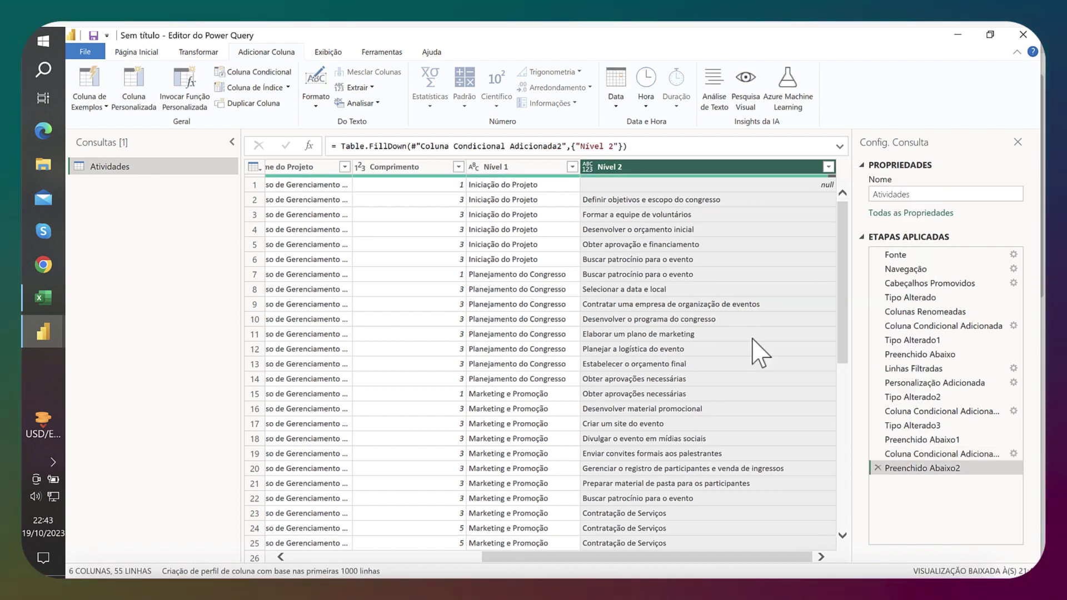
{"action": "left_click", "coordinate": [587, 167]}
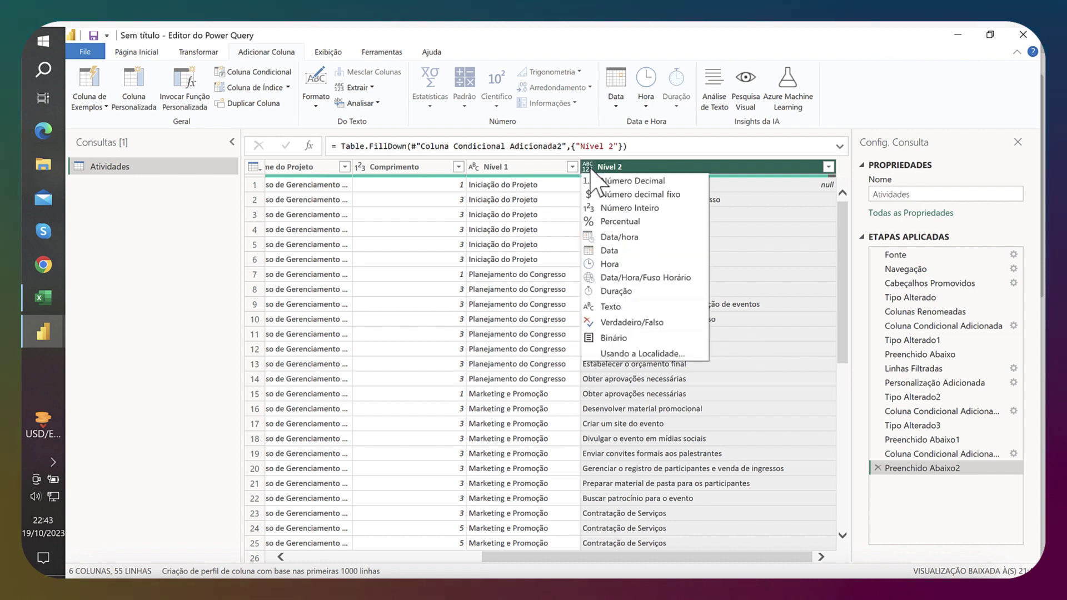
{"action": "left_click", "coordinate": [612, 307]}
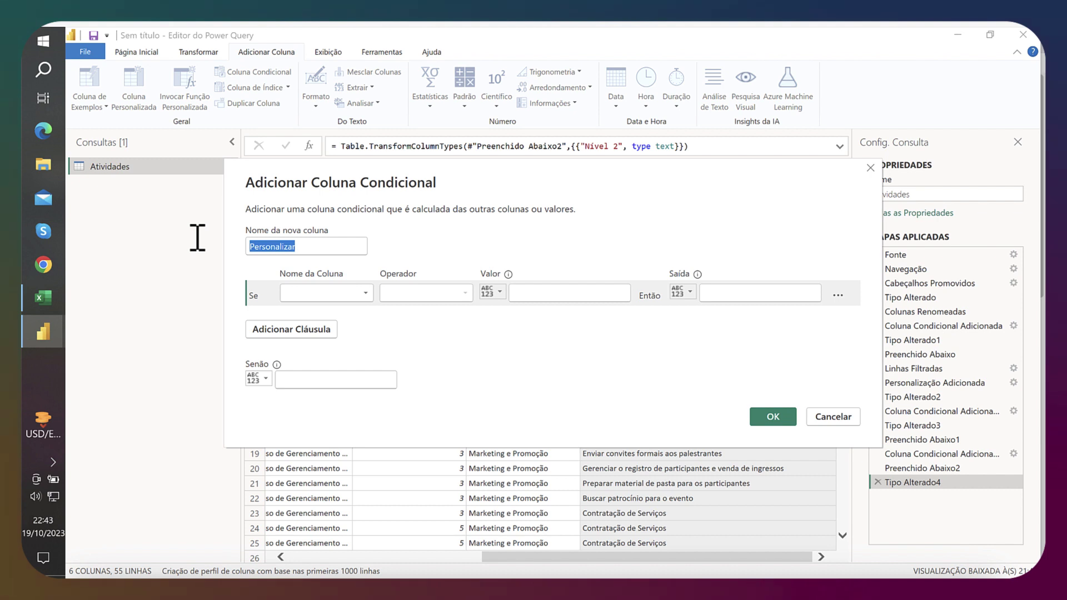
Step: Start a conditional column named Nível 3 with the condition Comprimento igual a 5
{"action": "type", "text": "Nível 3"}
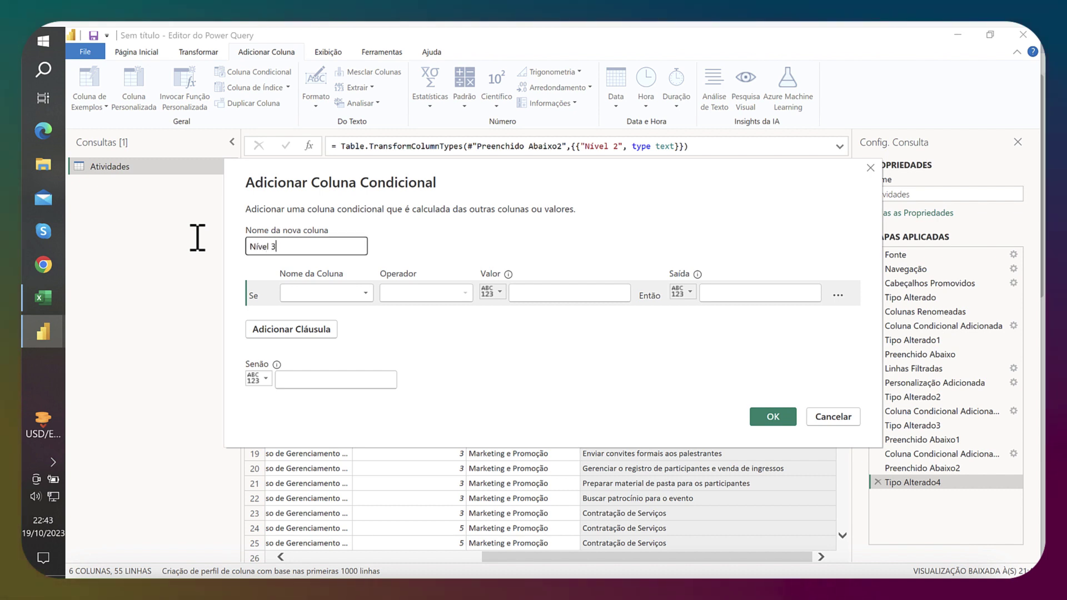
{"action": "left_click", "coordinate": [367, 295]}
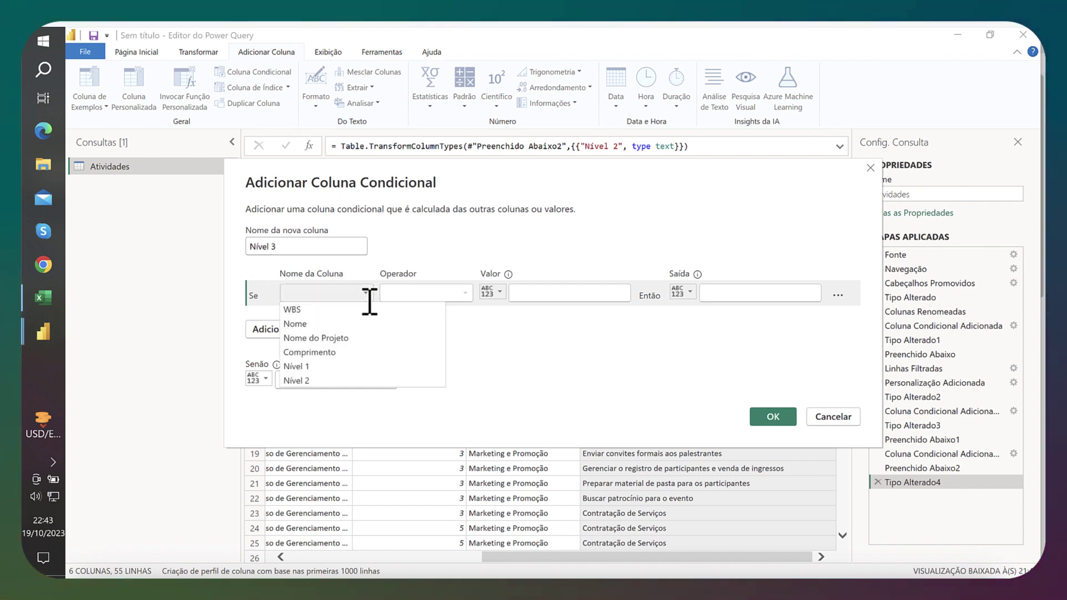
{"action": "left_click", "coordinate": [346, 351]}
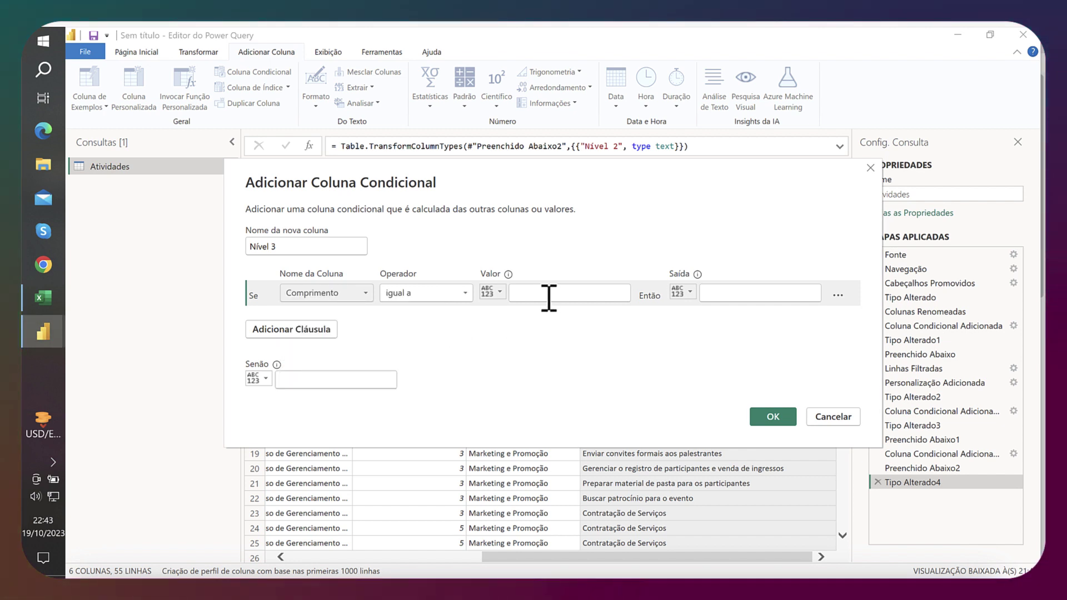
{"action": "type", "text": "5"}
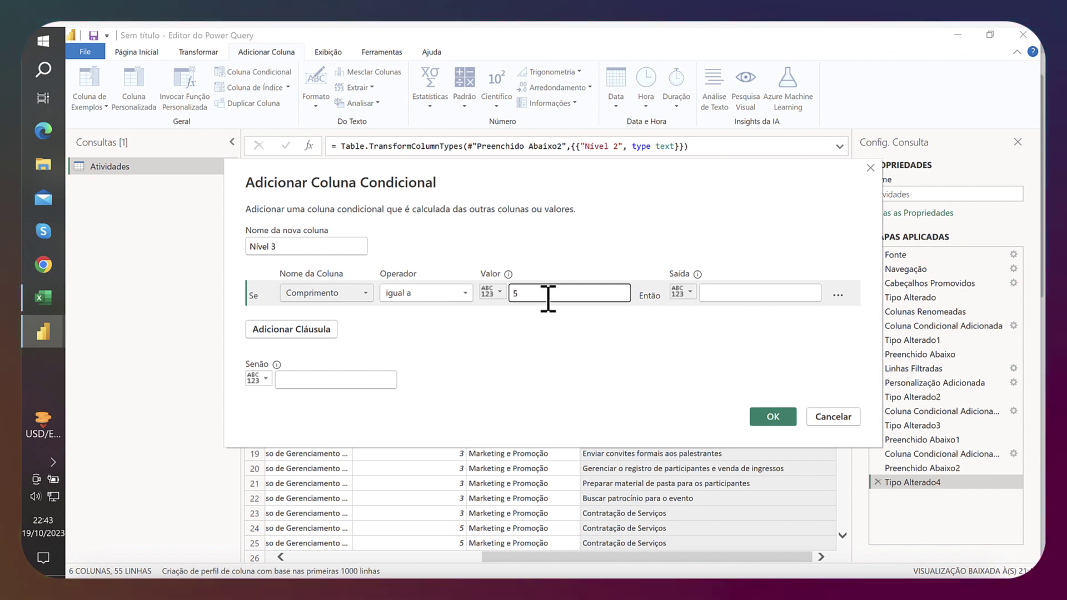
Step: Use the Nome column as the output of the Nível 3 condition and create the conditional column
{"action": "left_click", "coordinate": [688, 292]}
{"action": "left_click", "coordinate": [704, 324]}
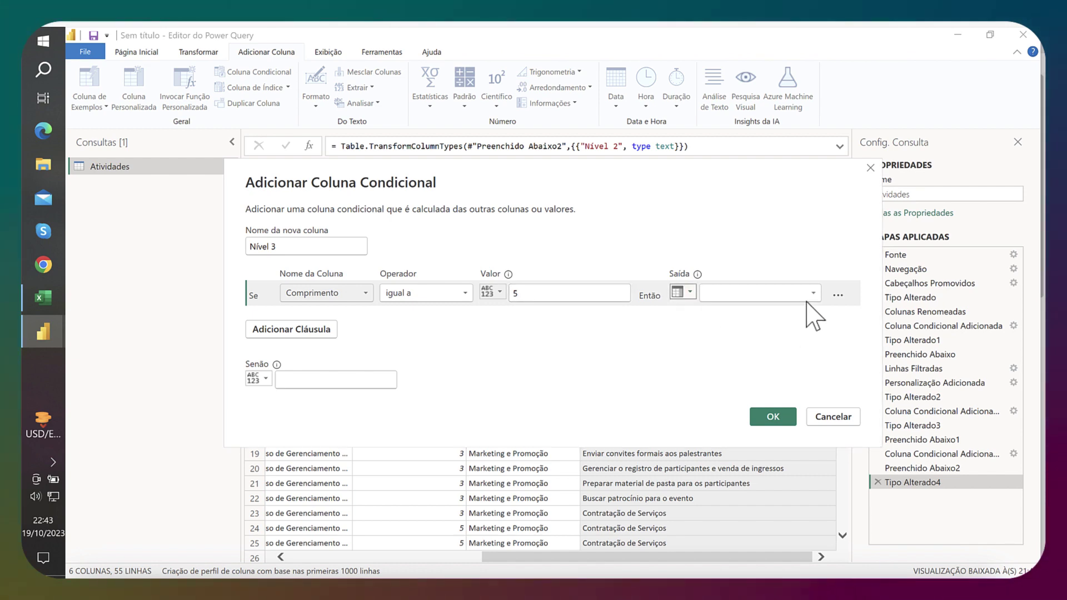
{"action": "left_click", "coordinate": [748, 293]}
{"action": "left_click", "coordinate": [778, 323]}
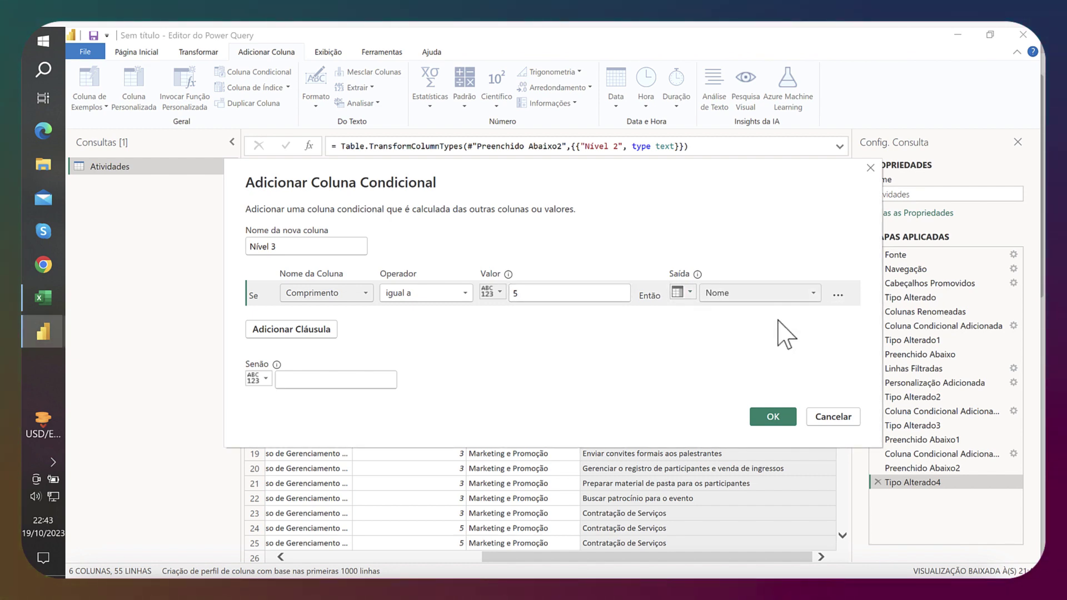
{"action": "left_click", "coordinate": [784, 421]}
Step: Check the Nível 3 values further down the table and set the column's data type to Texto
{"action": "scroll", "coordinate": [789, 428], "scroll_direction": "down", "scroll_amount": 6}
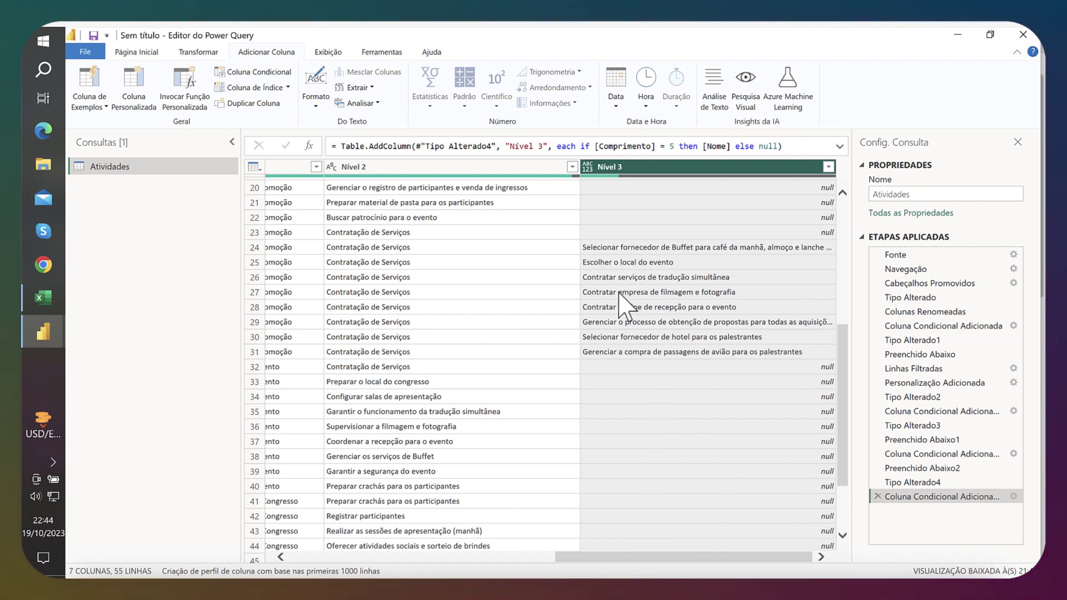
{"action": "left_click", "coordinate": [587, 166]}
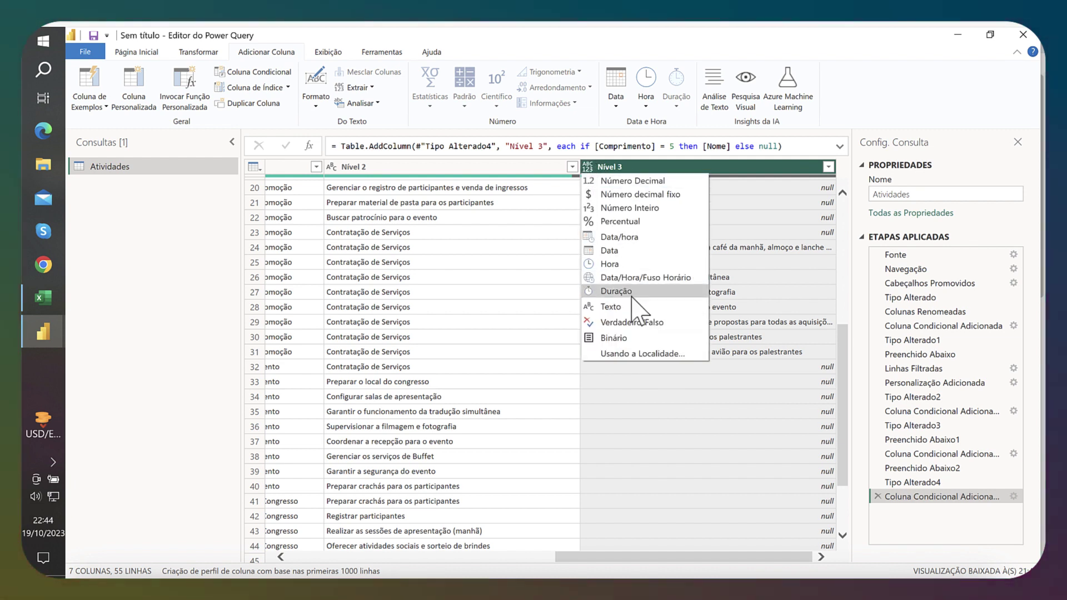
{"action": "left_click", "coordinate": [611, 307]}
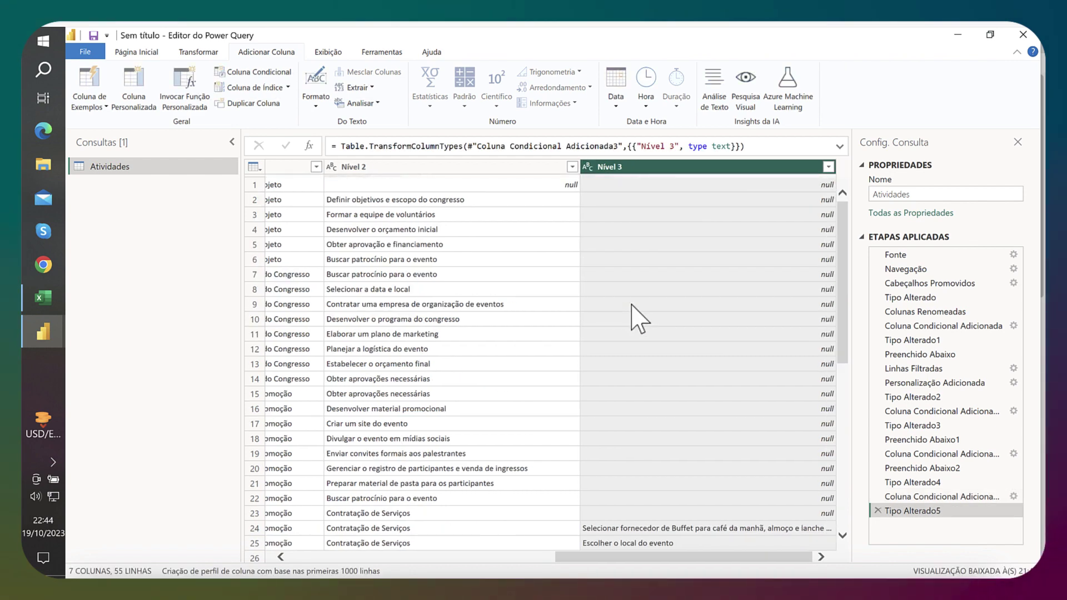
Step: Close the Power Query editor and apply the query changes to the report
{"action": "left_click_drag", "start_coordinate": [745, 557], "coordinate": [415, 534]}
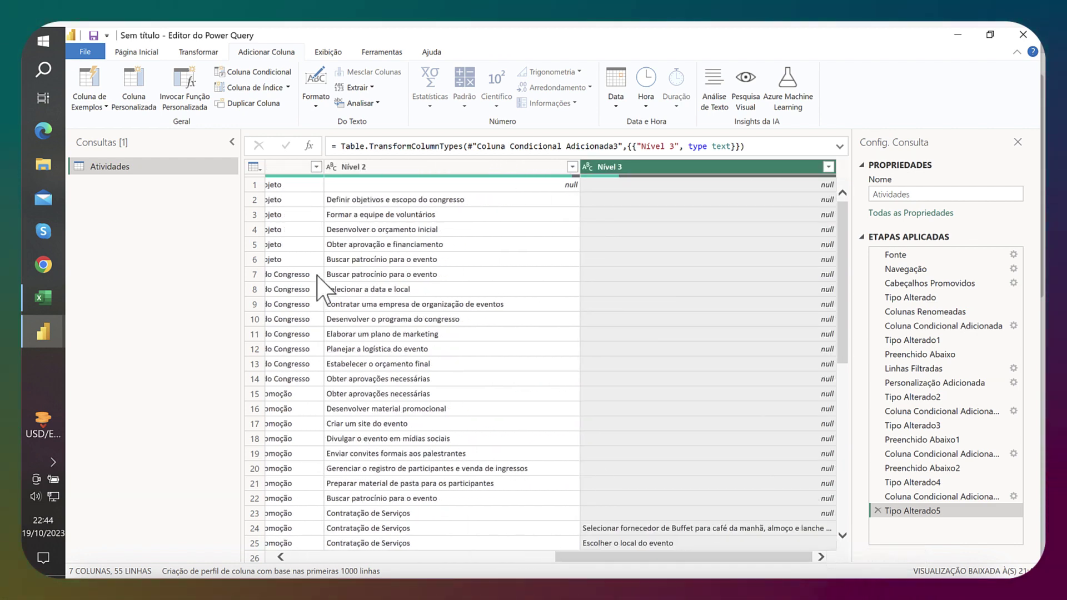
{"action": "left_click", "coordinate": [141, 54]}
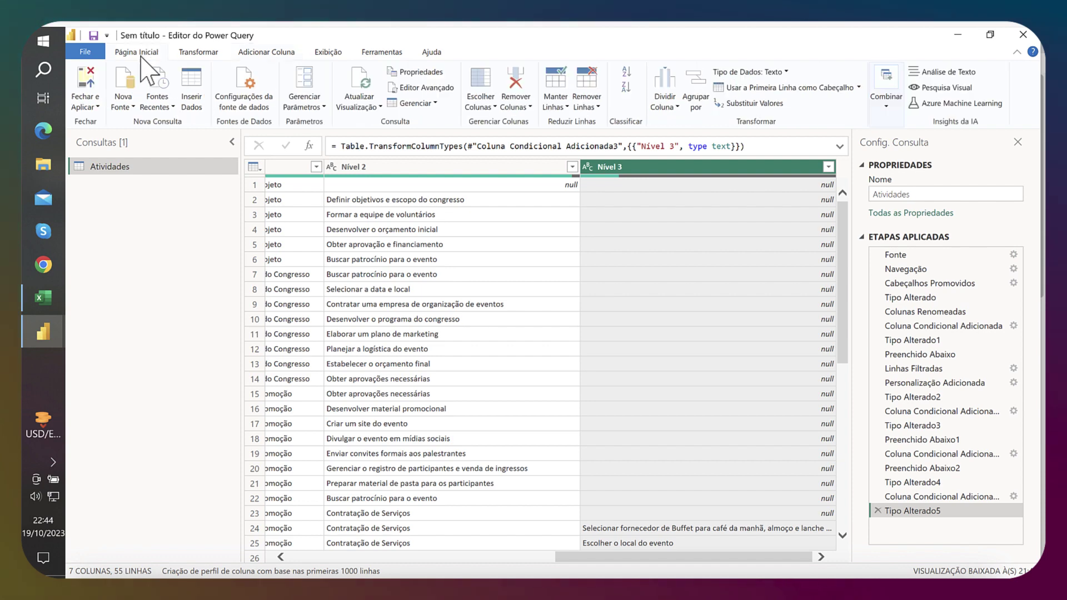
{"action": "left_click", "coordinate": [86, 106]}
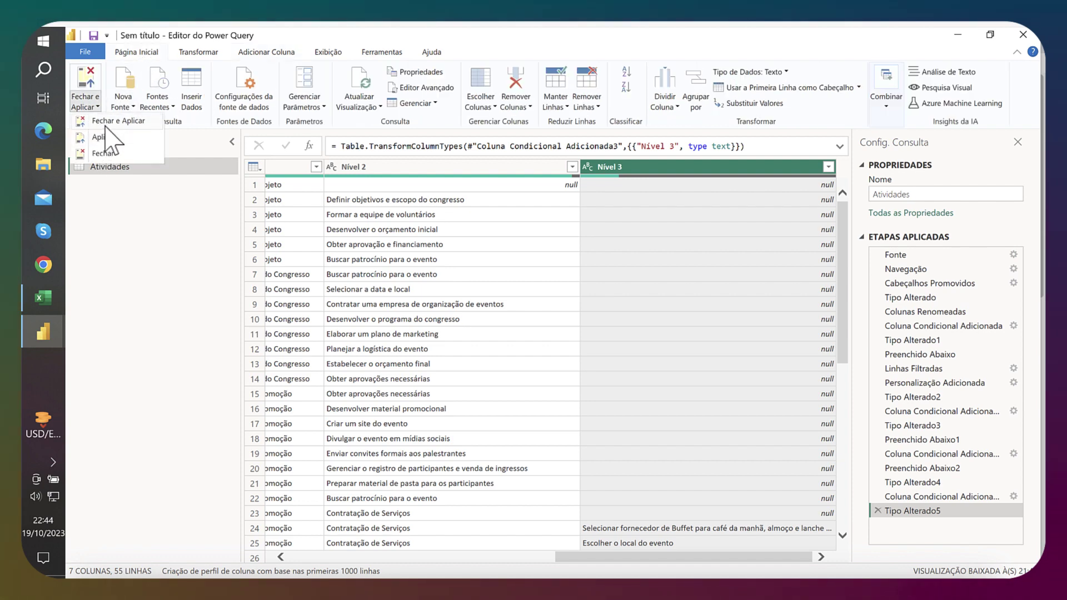
{"action": "left_click", "coordinate": [109, 120]}
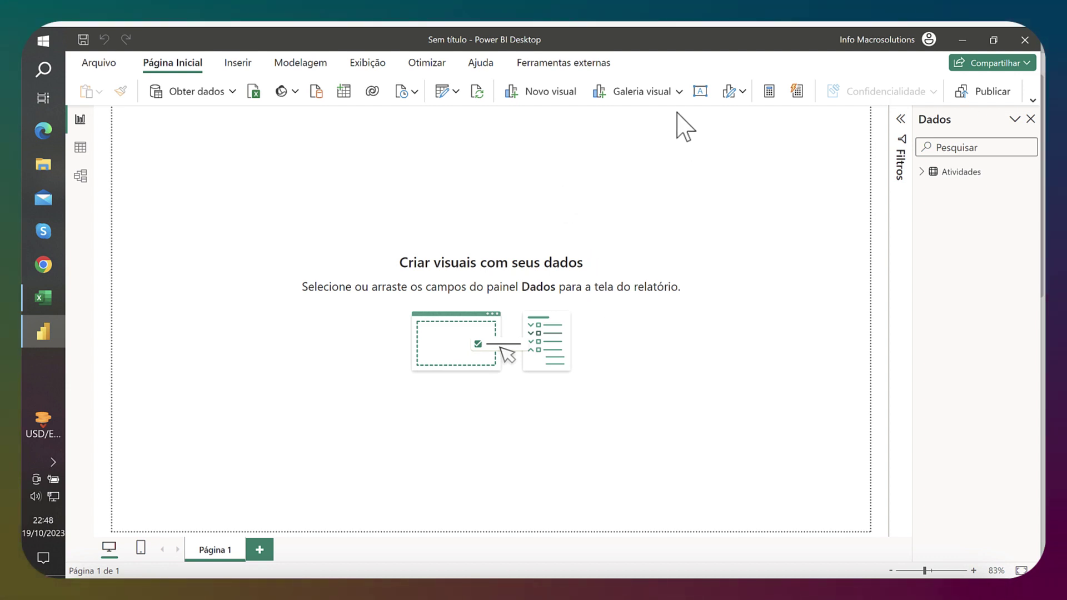
Step: Insert a matrix visual on the report page, widen it and reposition it on the canvas
{"action": "left_click", "coordinate": [680, 92]}
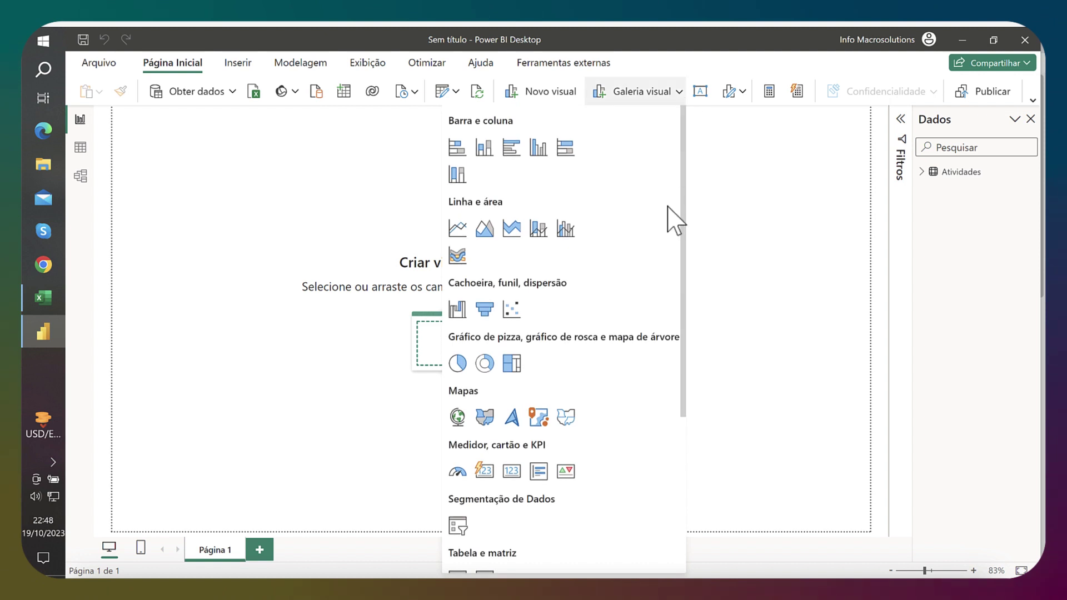
{"action": "scroll", "coordinate": [674, 358], "scroll_direction": "down", "scroll_amount": 4}
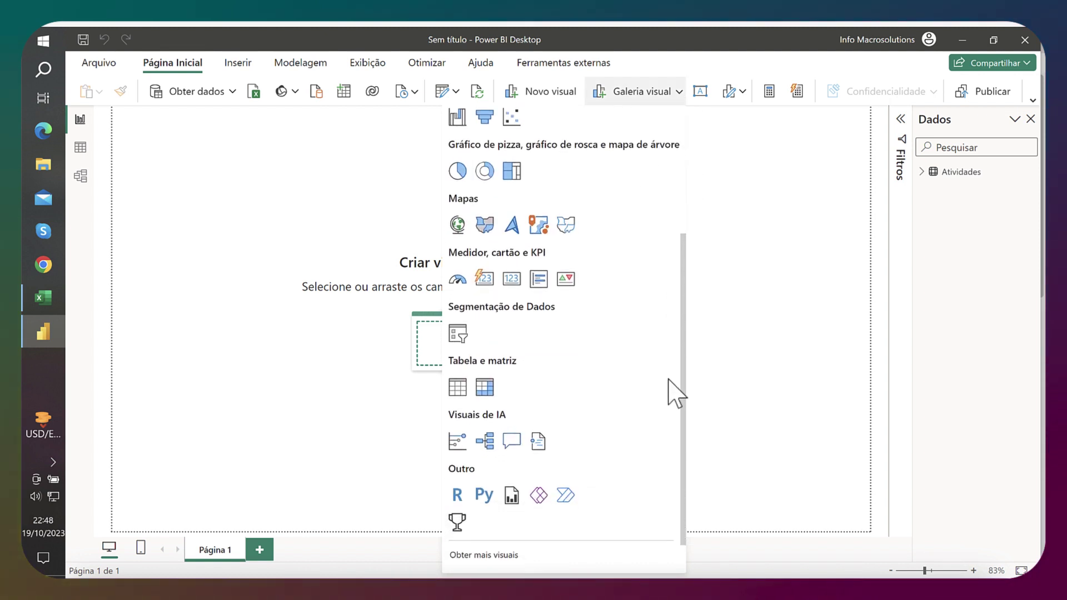
{"action": "left_click", "coordinate": [485, 378]}
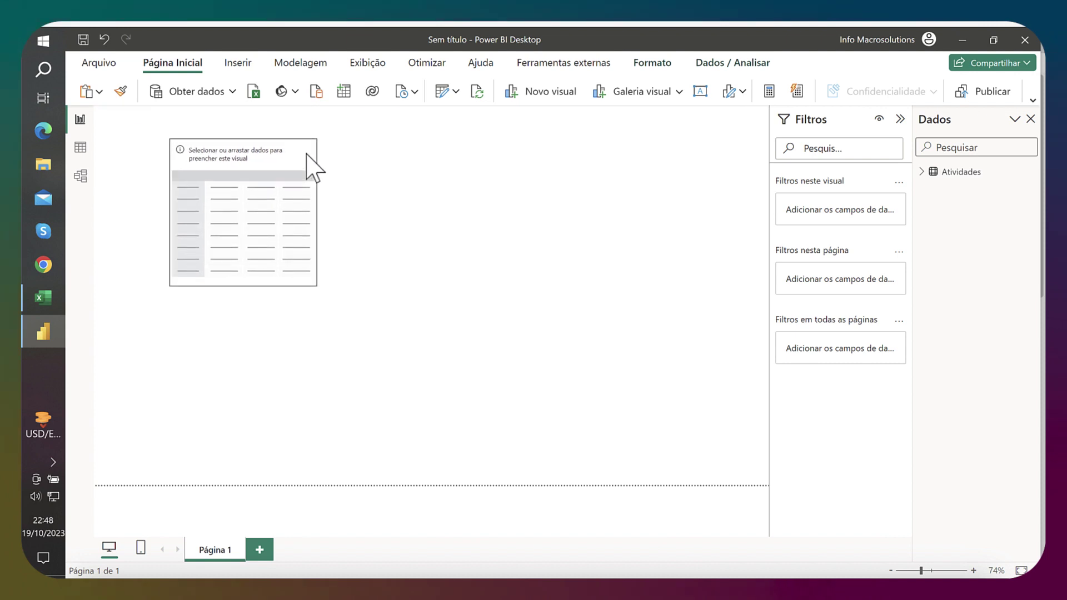
{"action": "left_click_drag", "start_coordinate": [307, 155], "coordinate": [438, 196]}
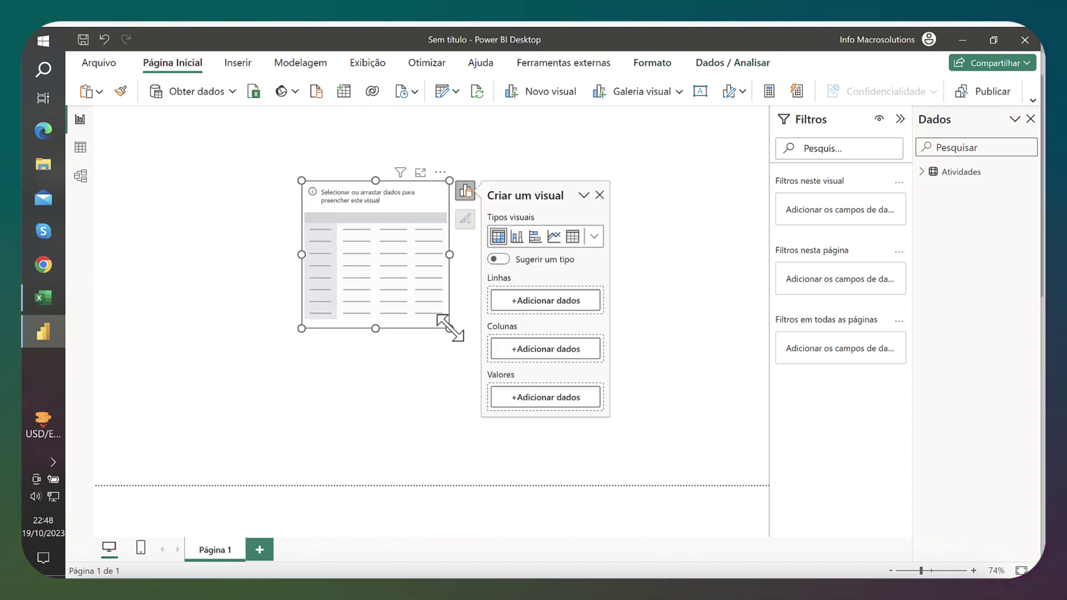
{"action": "left_click_drag", "start_coordinate": [451, 328], "coordinate": [679, 346]}
{"action": "left_click_drag", "start_coordinate": [608, 195], "coordinate": [439, 180]}
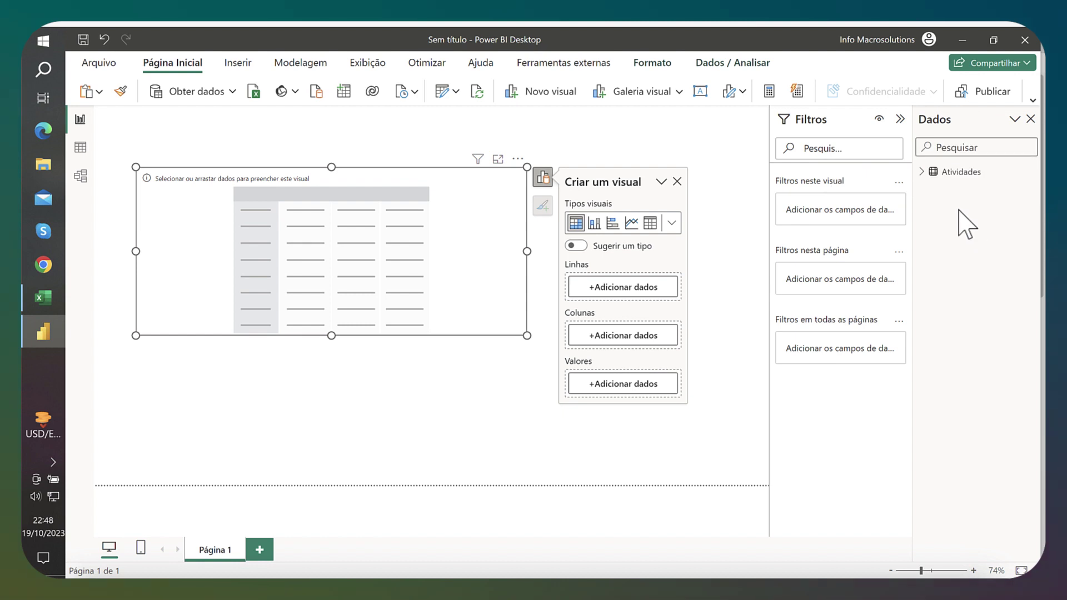
Step: Add Nível 1, Nível 2 and Nível 3 from the Atividades table as the matrix rows and Comprimento as its values
{"action": "left_click", "coordinate": [923, 172]}
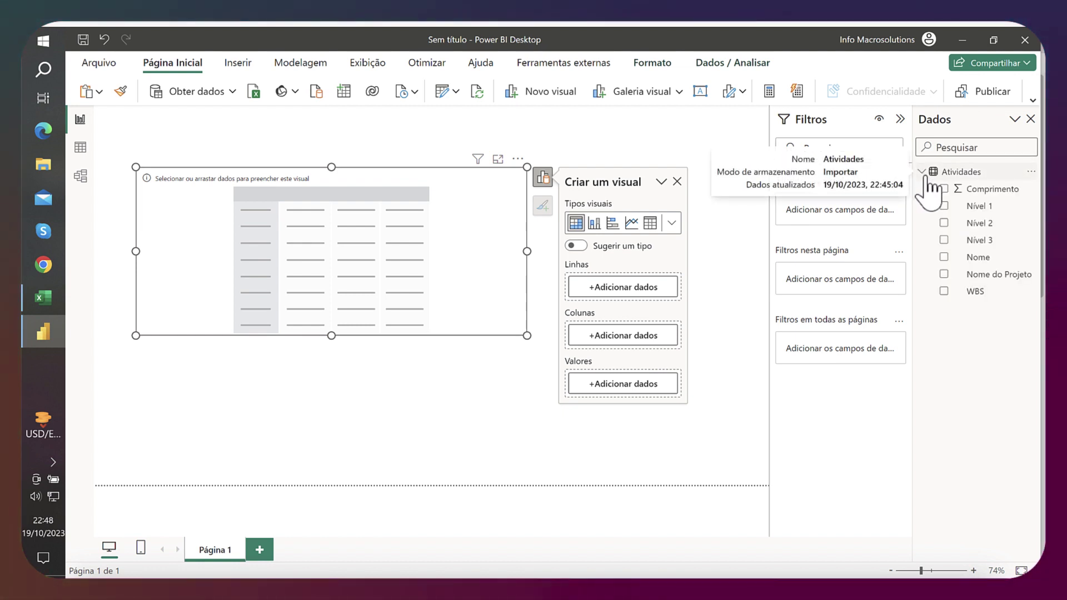
{"action": "left_click_drag", "start_coordinate": [926, 207], "coordinate": [611, 298]}
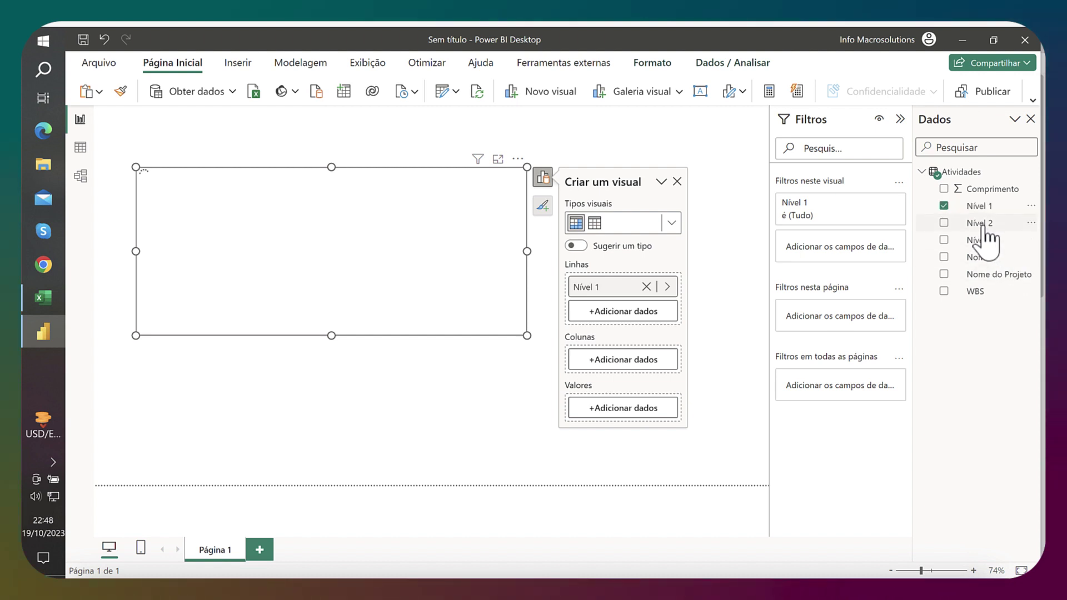
{"action": "left_click_drag", "start_coordinate": [983, 224], "coordinate": [639, 320]}
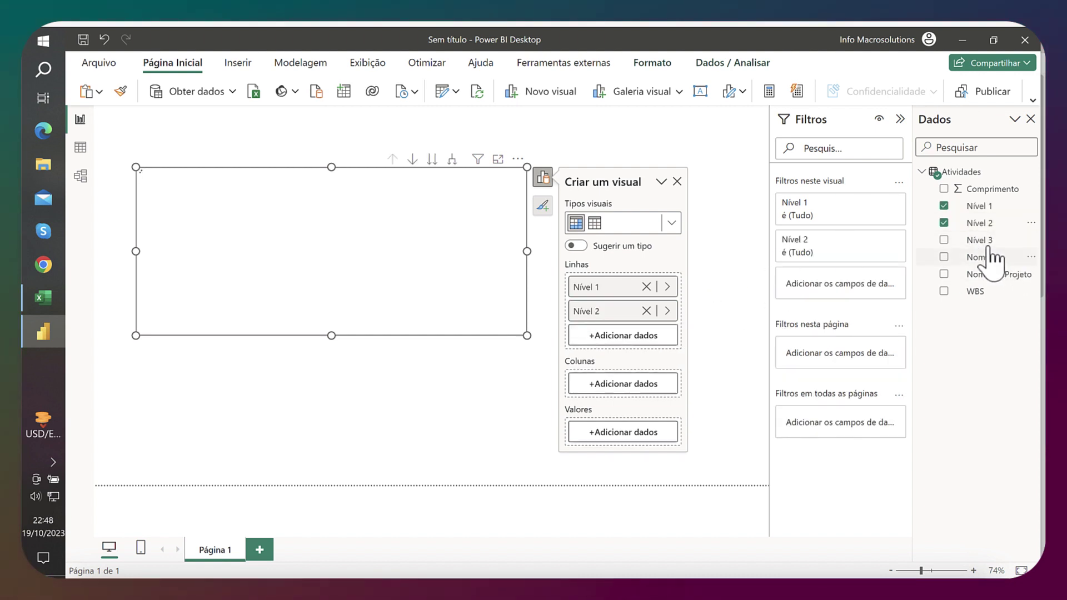
{"action": "left_click_drag", "start_coordinate": [989, 244], "coordinate": [556, 342]}
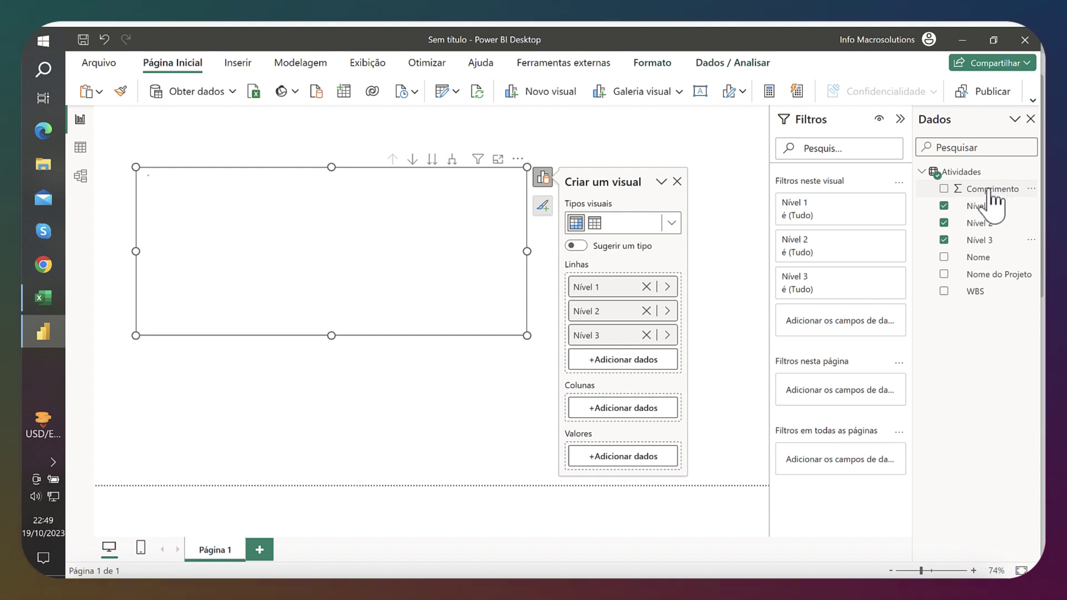
{"action": "left_click_drag", "start_coordinate": [992, 190], "coordinate": [632, 453]}
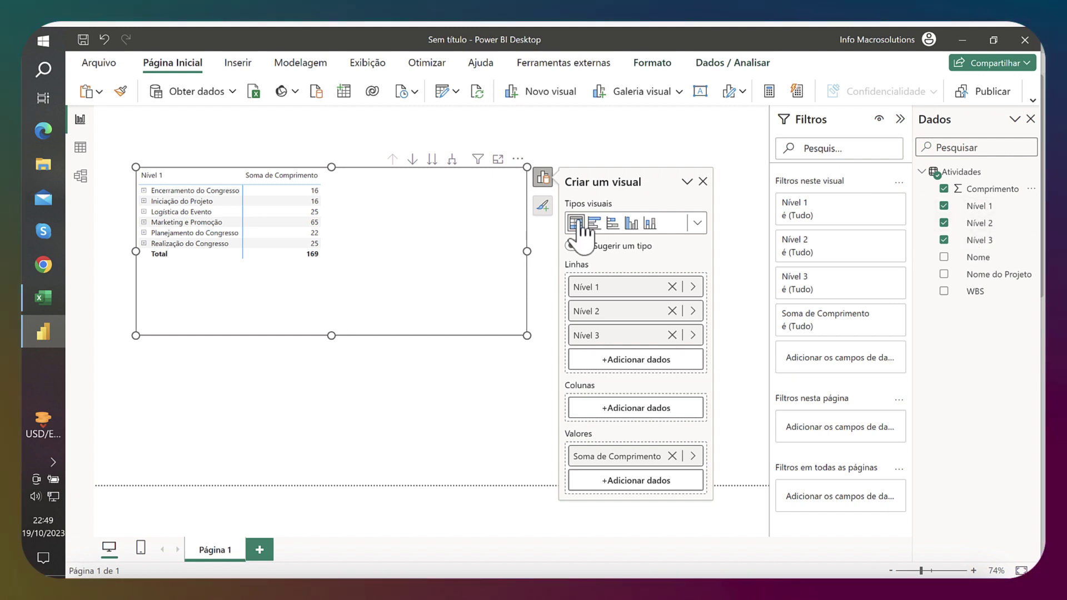
Step: Expand the whole matrix hierarchy down to Nível 3 and review the activities listed under each phase
{"action": "left_click", "coordinate": [341, 350]}
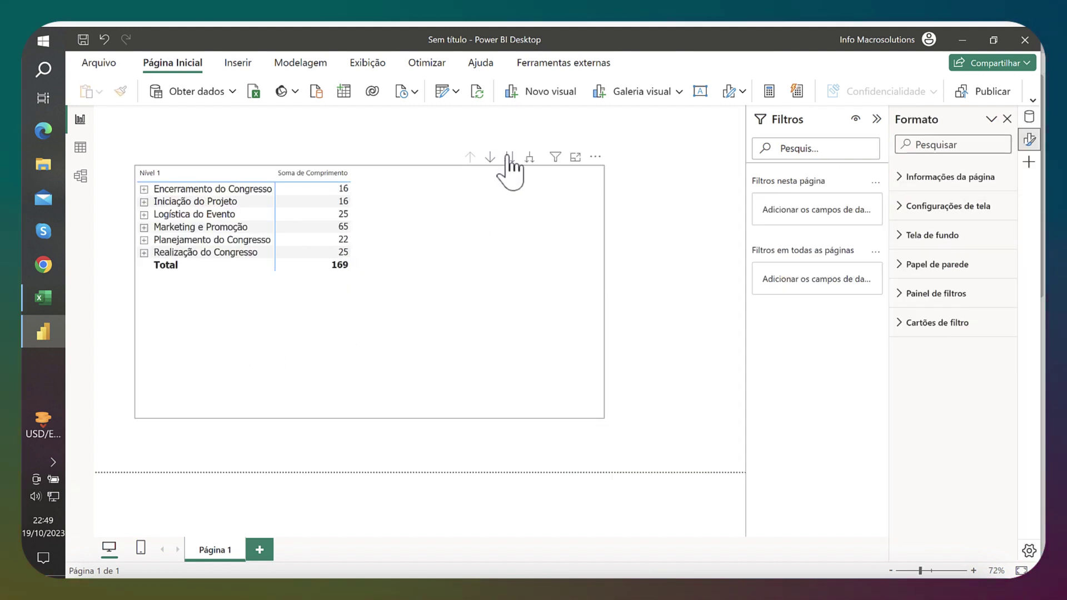
{"action": "left_click", "coordinate": [529, 160]}
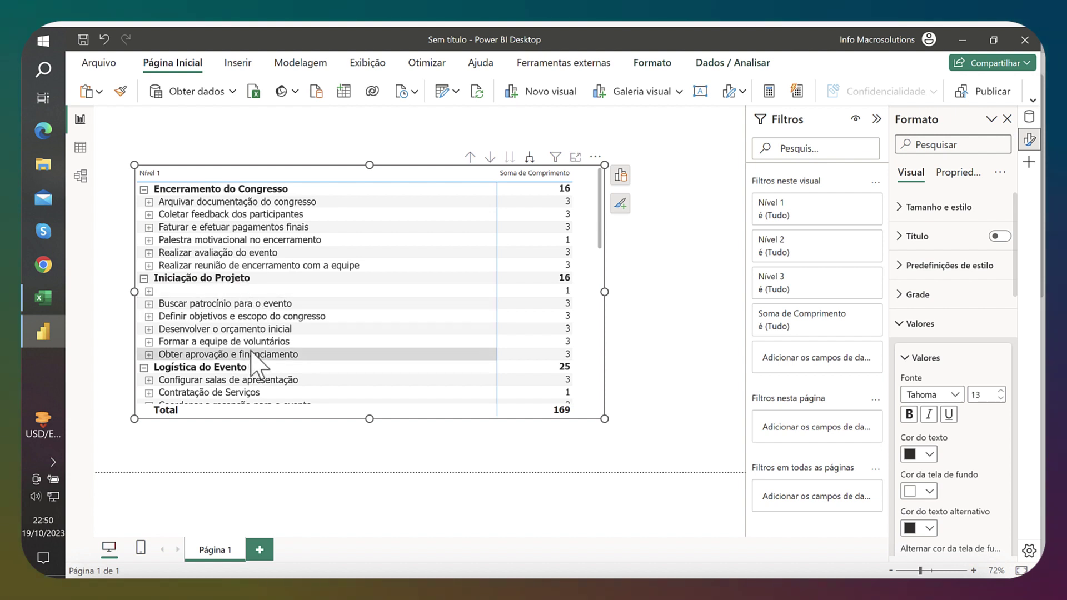
{"action": "scroll", "coordinate": [258, 365], "scroll_direction": "down", "scroll_amount": 8}
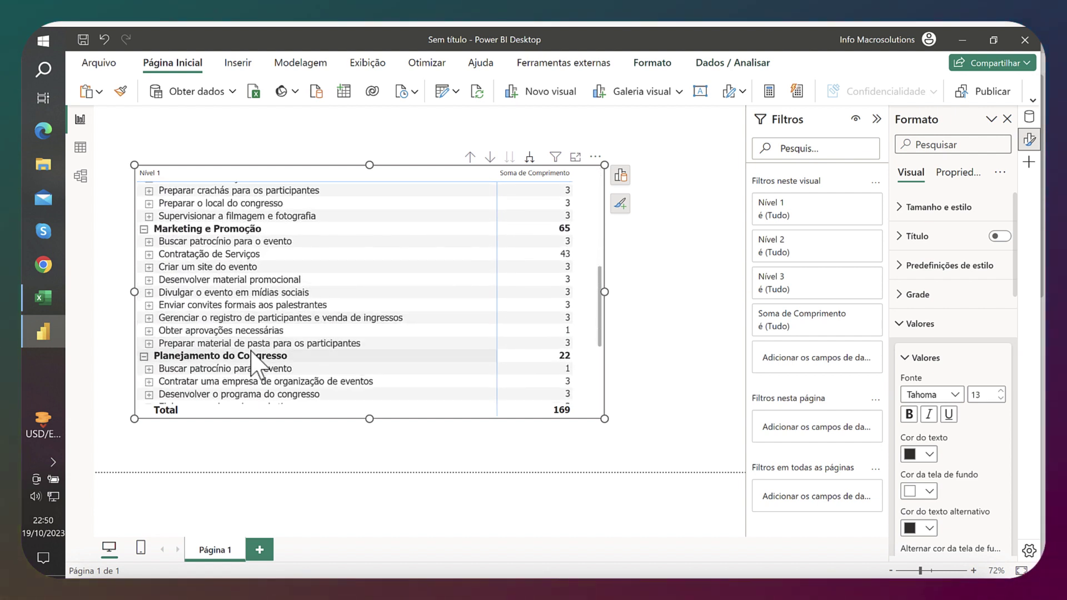
{"action": "scroll", "coordinate": [257, 365], "scroll_direction": "down", "scroll_amount": 5}
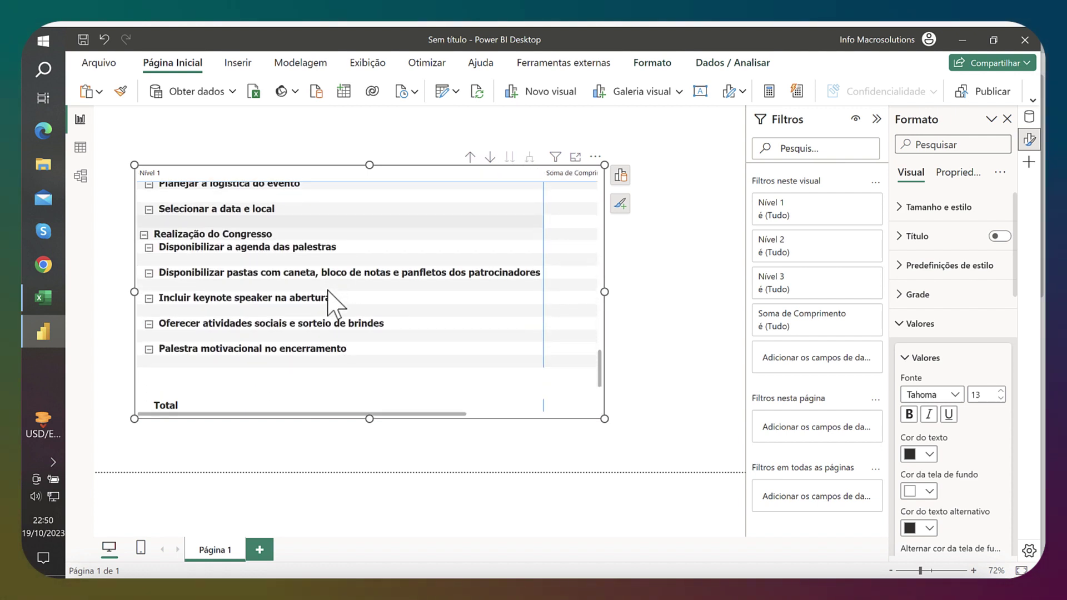
{"action": "scroll", "coordinate": [333, 303], "scroll_direction": "down", "scroll_amount": 3}
{"action": "scroll", "coordinate": [334, 303], "scroll_direction": "up", "scroll_amount": 4}
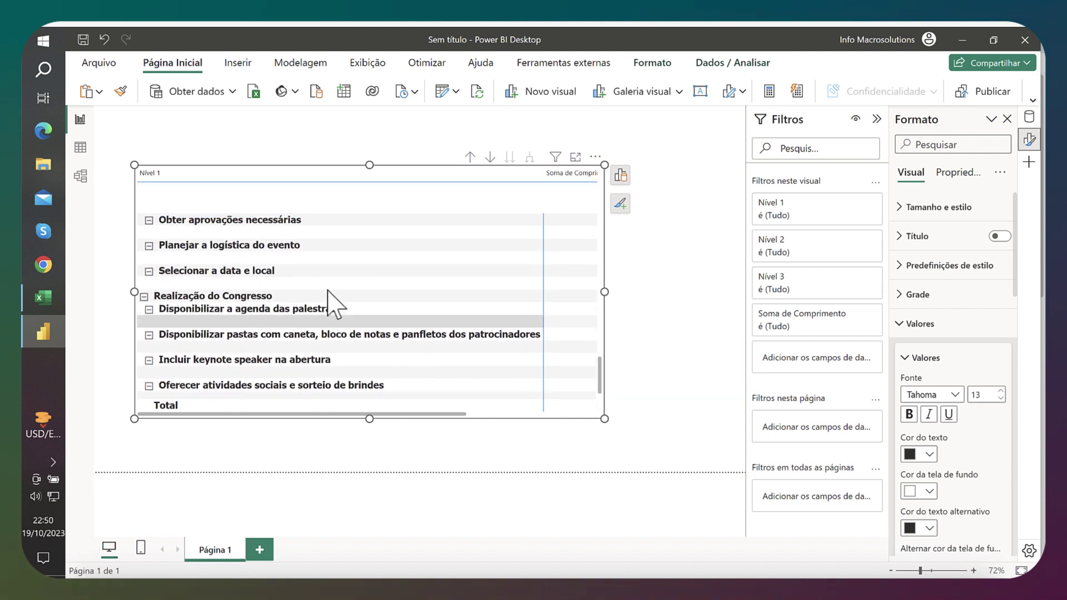
{"action": "scroll", "coordinate": [328, 303], "scroll_direction": "up", "scroll_amount": 10}
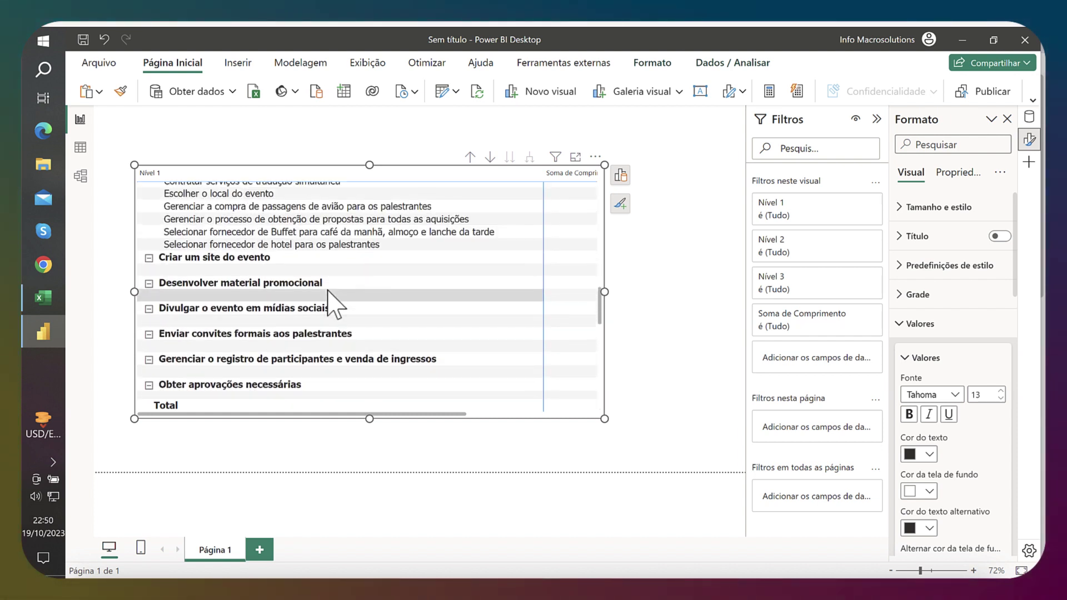
{"action": "scroll", "coordinate": [333, 303], "scroll_direction": "up", "scroll_amount": 5}
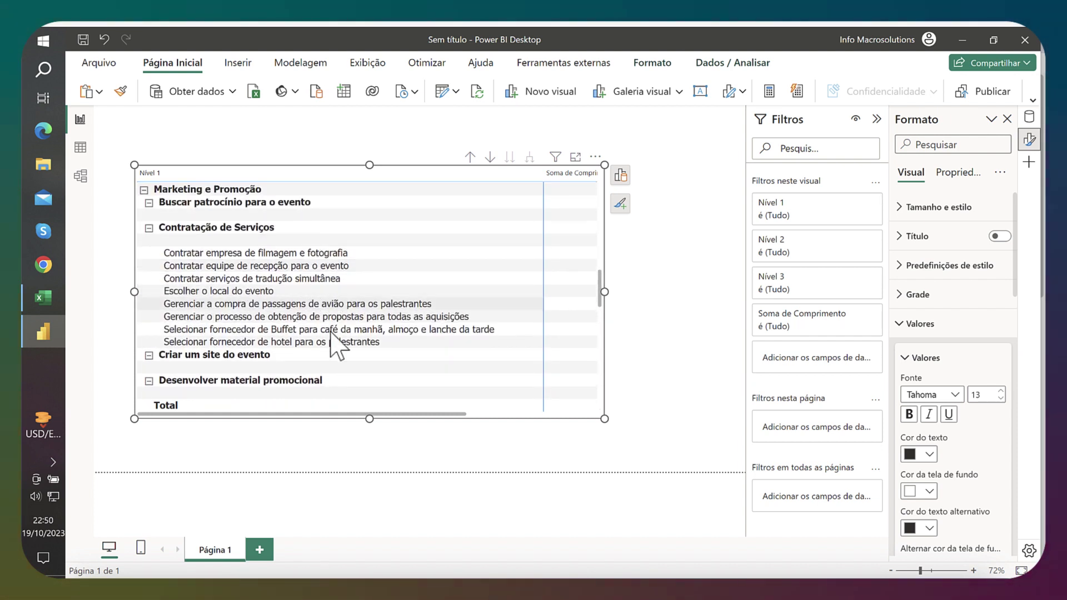
{"action": "scroll", "coordinate": [332, 339], "scroll_direction": "down", "scroll_amount": 1}
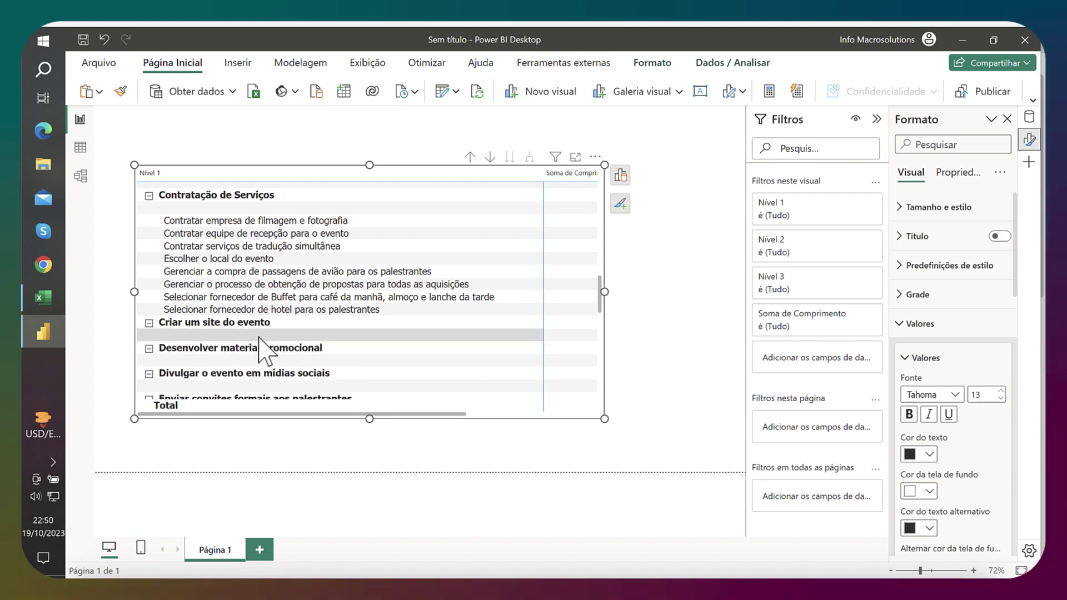
Step: Narrow the matrix's Nível 1 column to make room for the Soma de Comprimento values, and review the rows
{"action": "scroll", "coordinate": [264, 325], "scroll_direction": "up", "scroll_amount": 5}
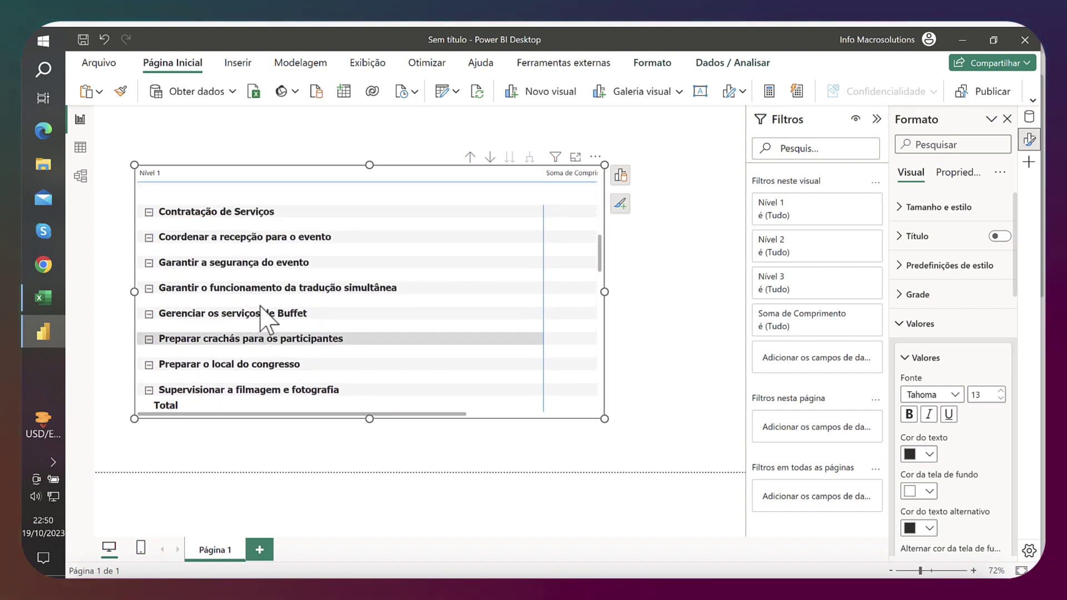
{"action": "scroll", "coordinate": [261, 317], "scroll_direction": "up", "scroll_amount": 3}
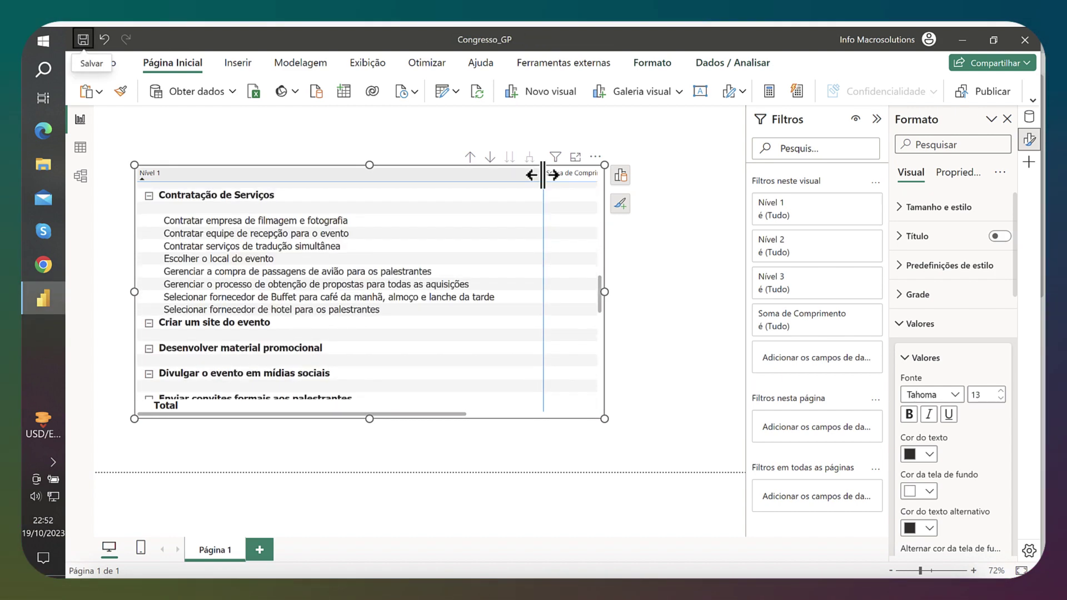
{"action": "left_click_drag", "start_coordinate": [544, 175], "coordinate": [492, 176]}
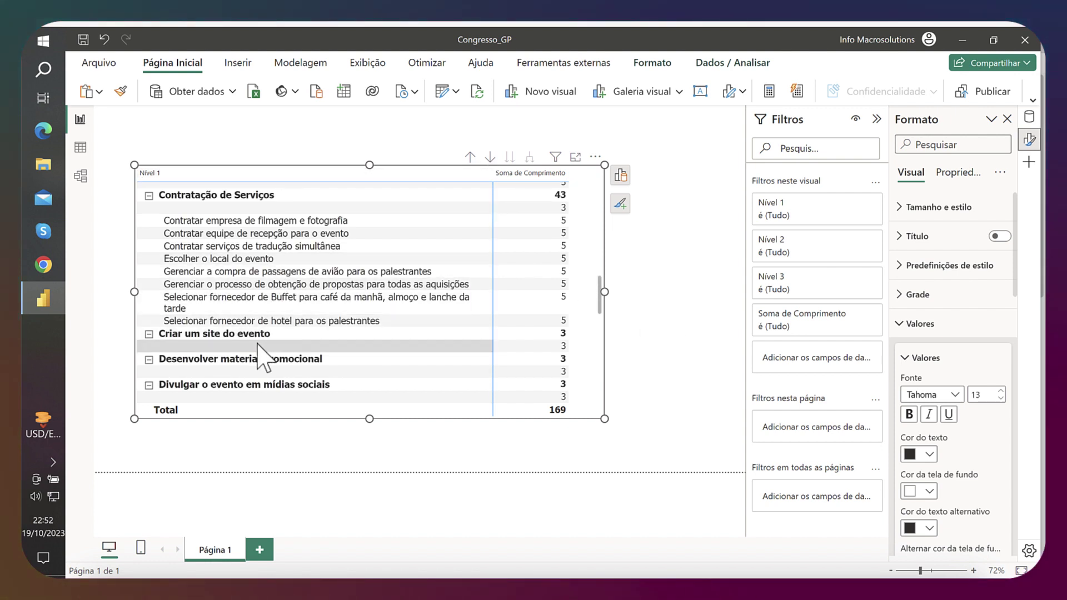
{"action": "scroll", "coordinate": [290, 219], "scroll_direction": "up", "scroll_amount": 10}
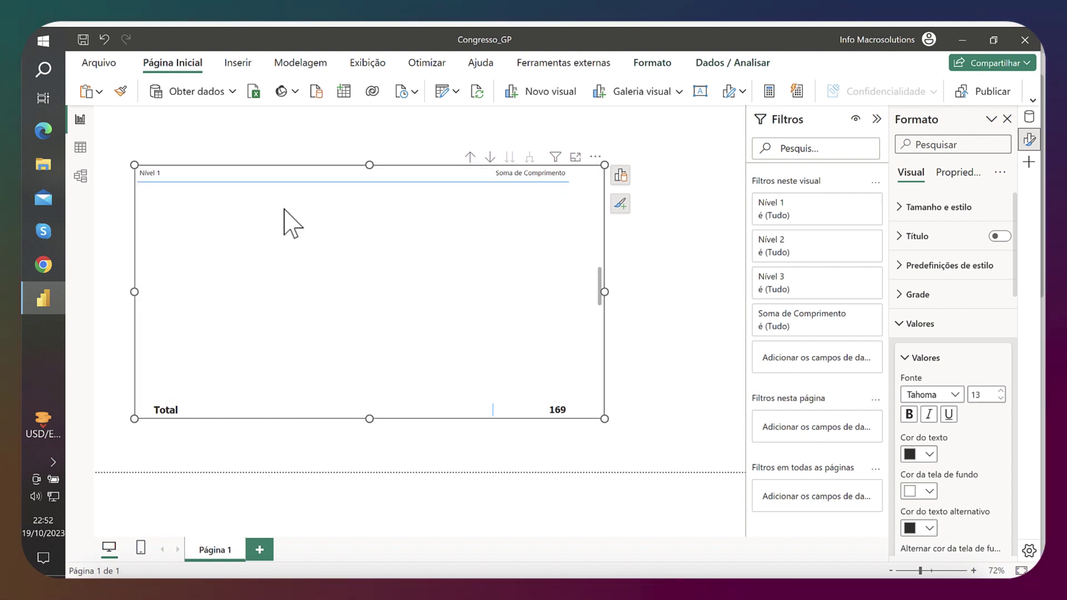
{"action": "scroll", "coordinate": [284, 210], "scroll_direction": "down", "scroll_amount": 10}
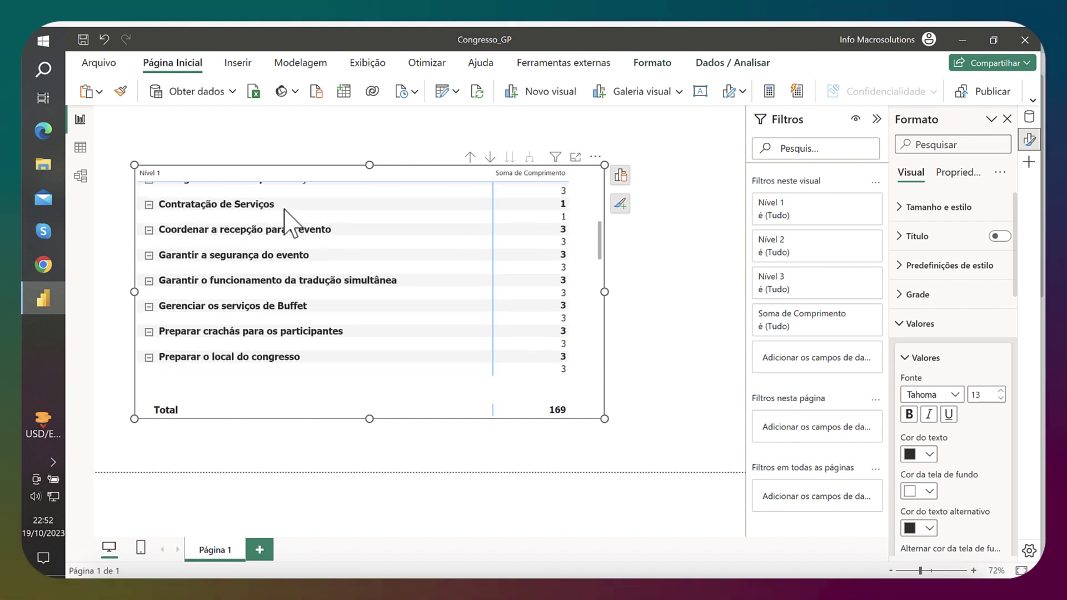
{"action": "scroll", "coordinate": [285, 219], "scroll_direction": "up", "scroll_amount": 3}
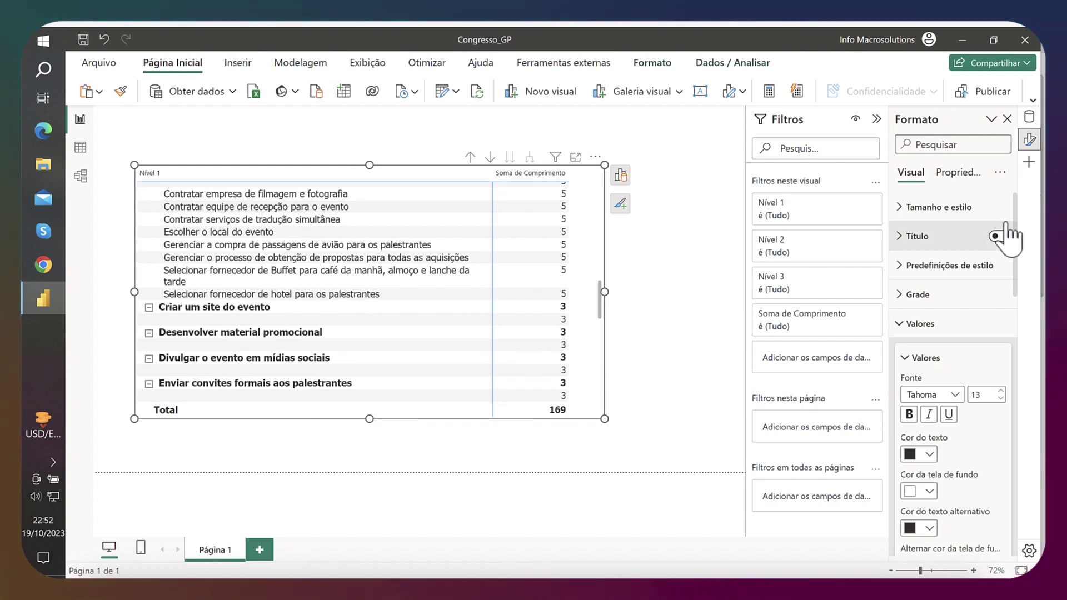
Step: Create a new measure in the Atividades table and start its formula with the name Medida Comprimento
{"action": "left_click", "coordinate": [1030, 118]}
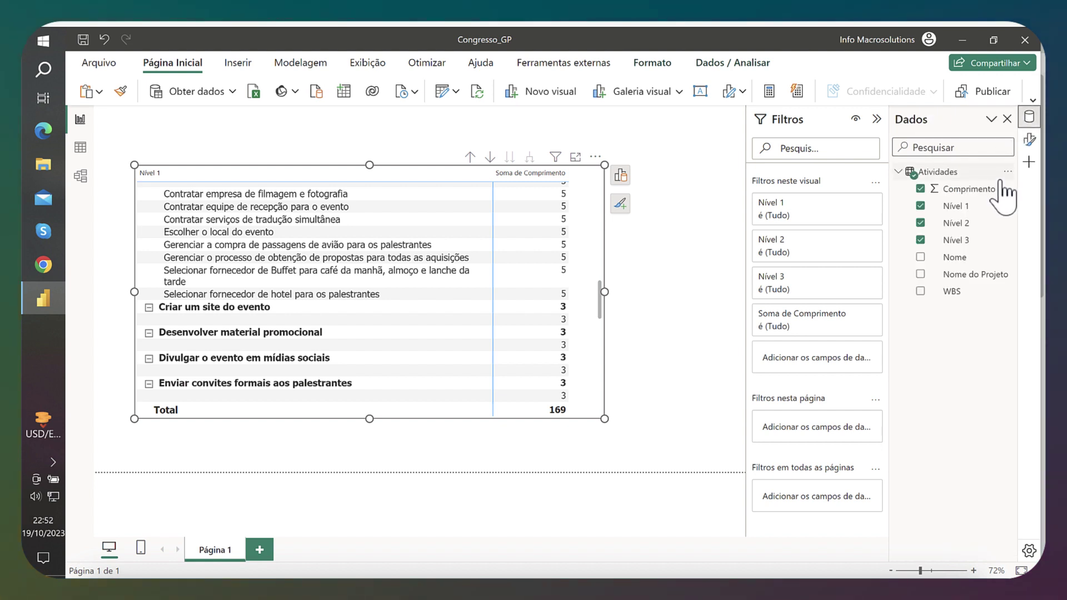
{"action": "right_click", "coordinate": [939, 177]}
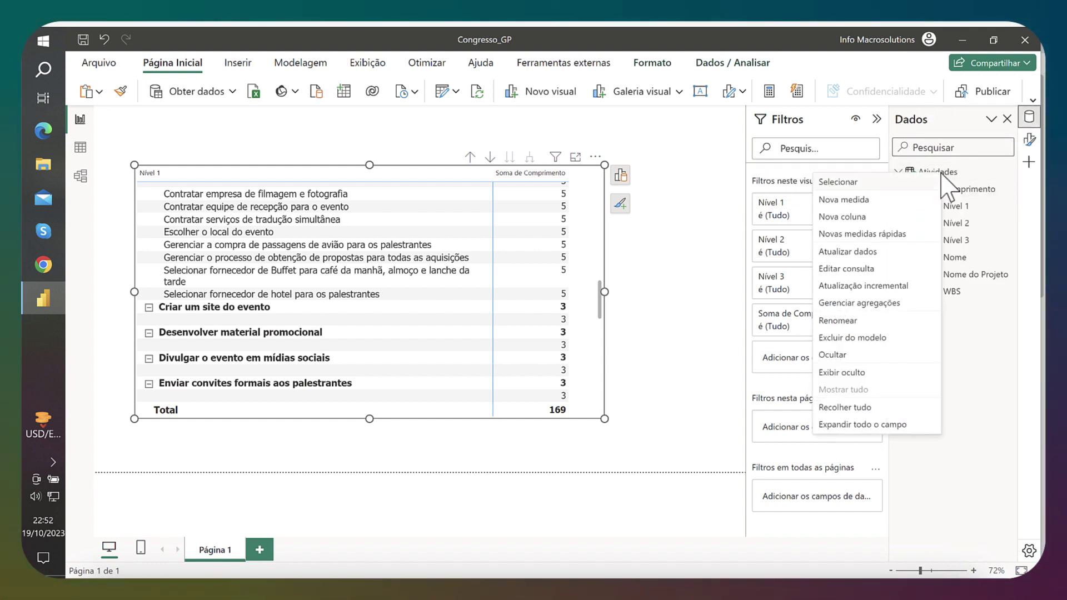
{"action": "left_click", "coordinate": [867, 201]}
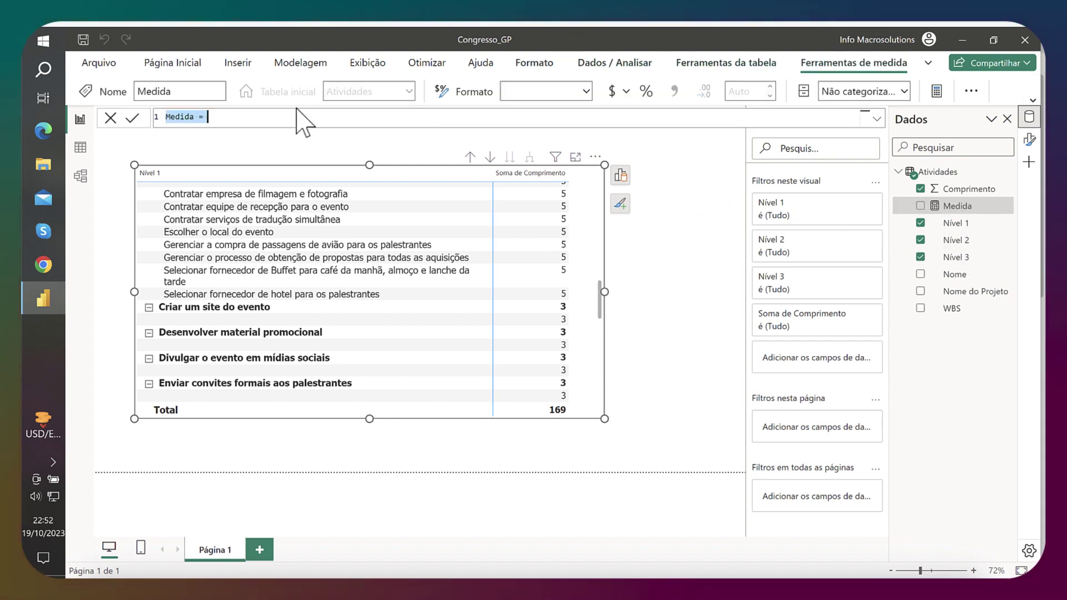
{"action": "type", "text": "Medi"}
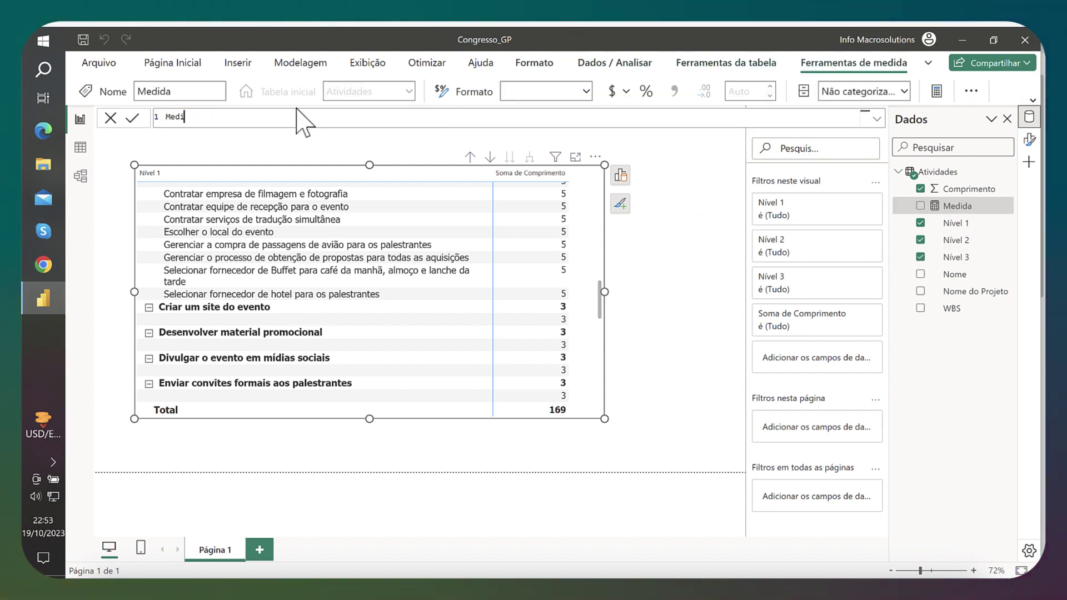
{"action": "type", "text": "da Com"}
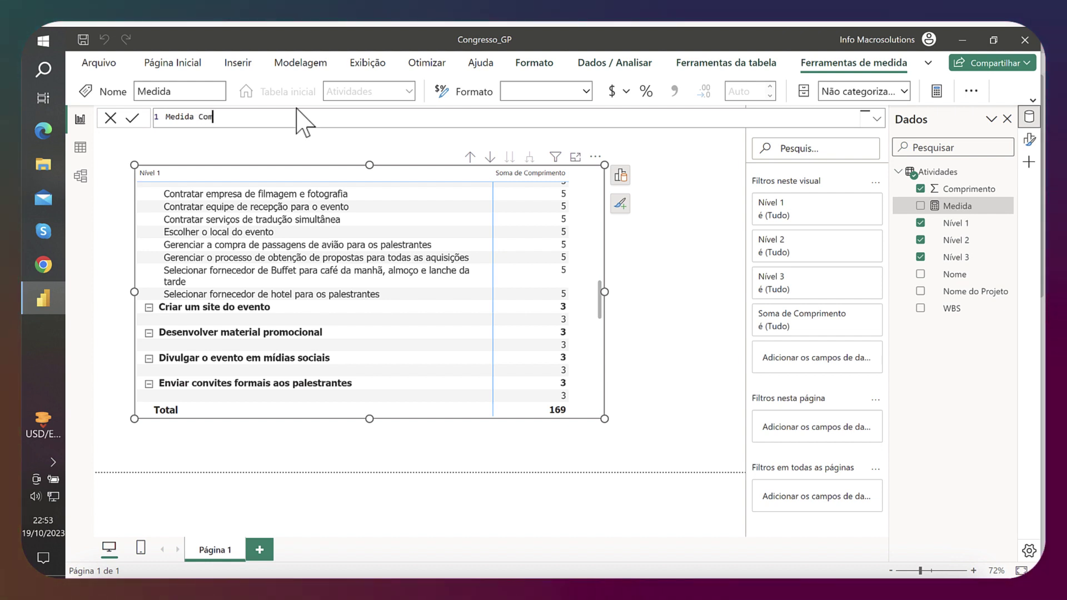
{"action": "type", "text": "primento ="}
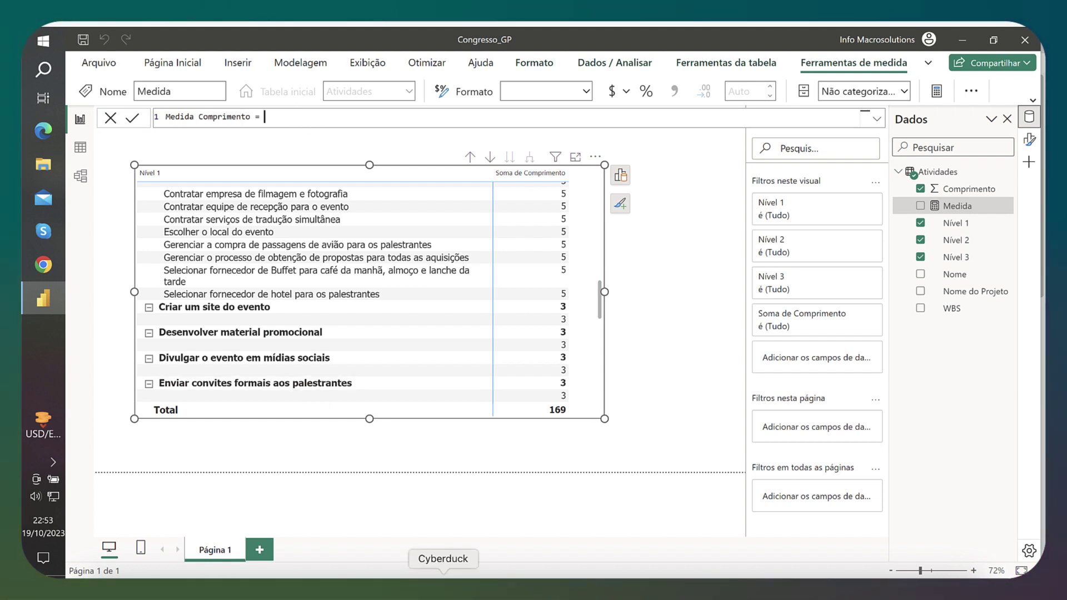
Step: Copy the VAR/RETURN SWITCH code from the Anotacoes notes and paste it on a new line of the Medida Comprimento formula
{"action": "left_click", "coordinate": [474, 578]}
{"action": "scroll", "coordinate": [359, 374], "scroll_direction": "down", "scroll_amount": 5}
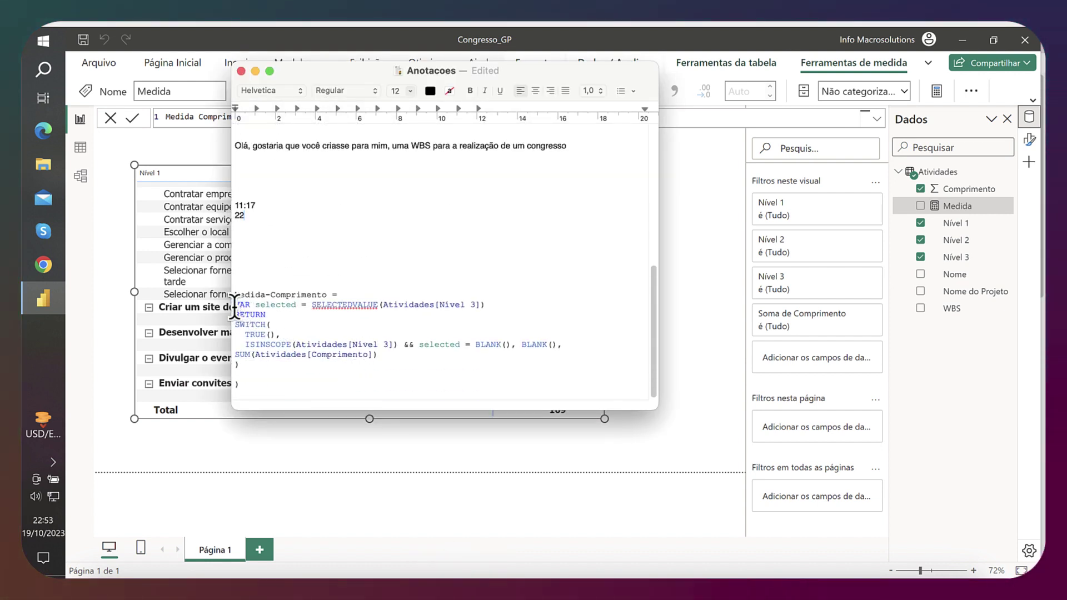
{"action": "left_click_drag", "start_coordinate": [234, 304], "coordinate": [251, 383]}
{"action": "key", "text": "ctrl+c"}
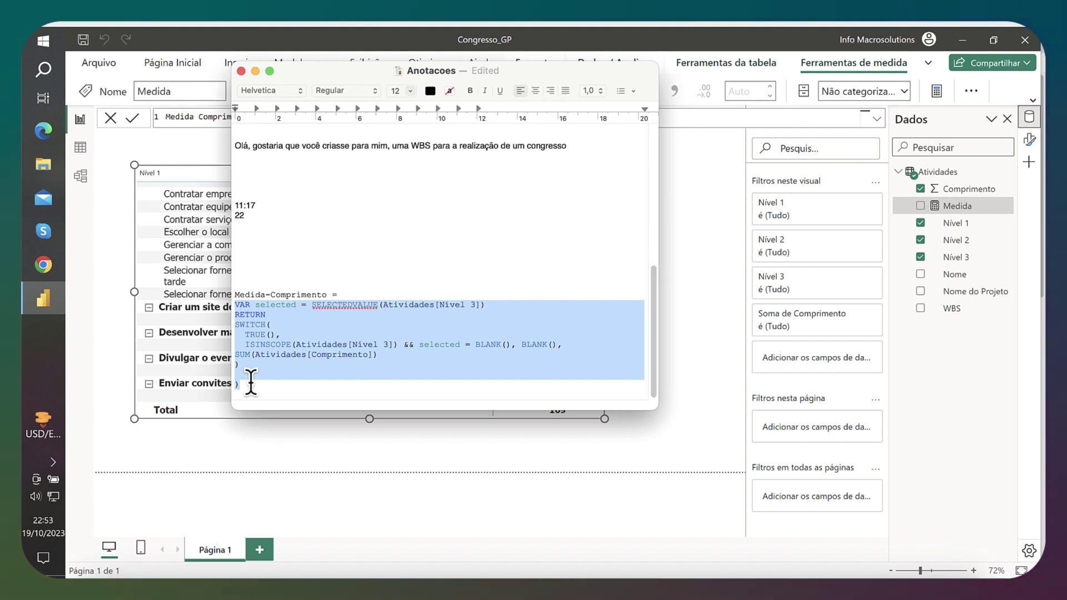
{"action": "left_click", "coordinate": [267, 119]}
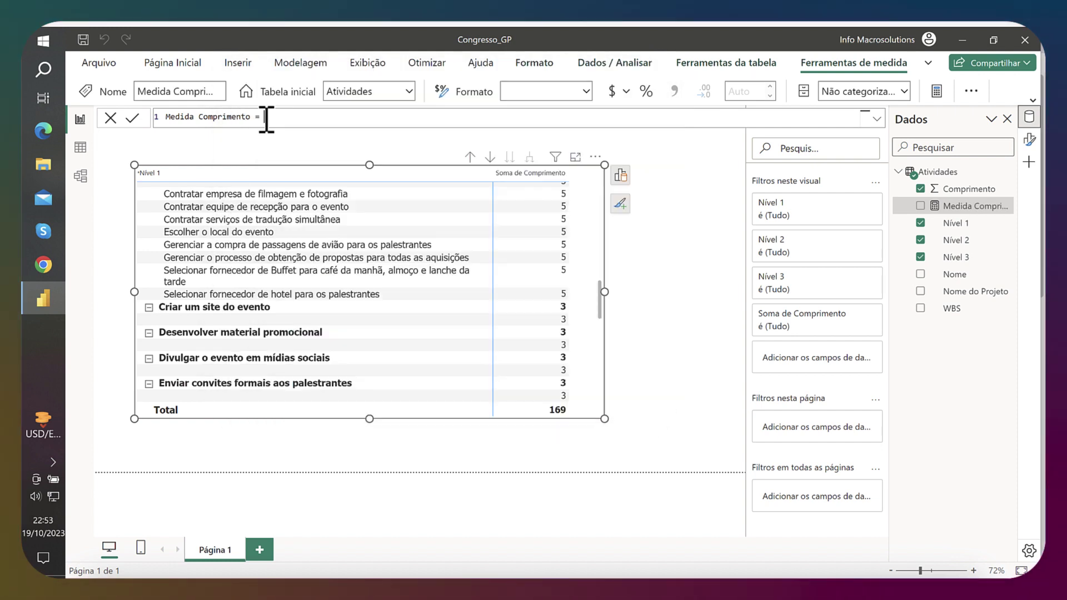
{"action": "key", "text": "shift+Return"}
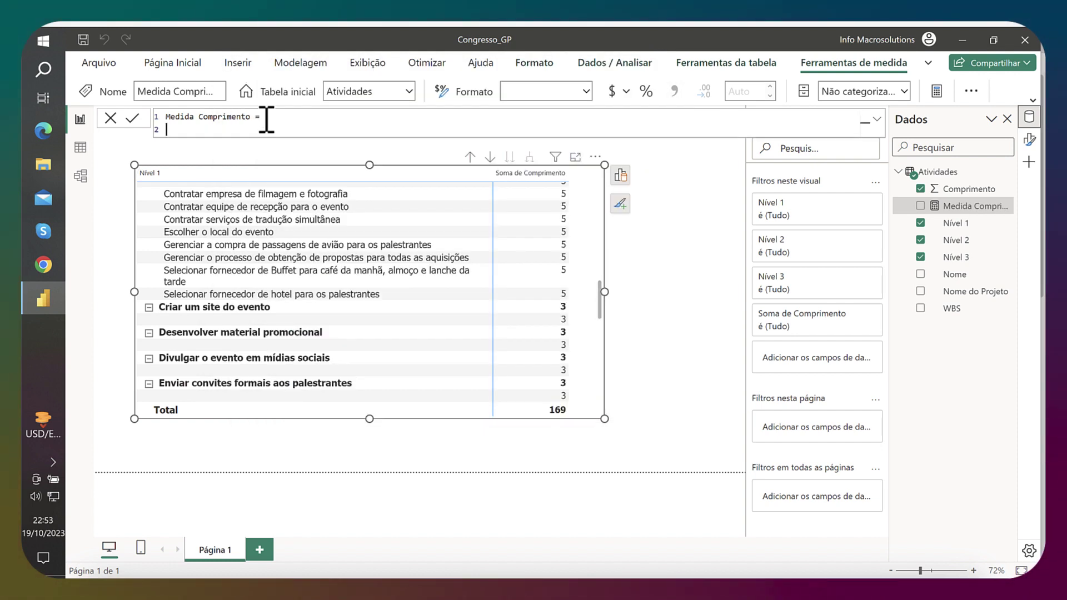
{"action": "key", "text": "ctrl+v"}
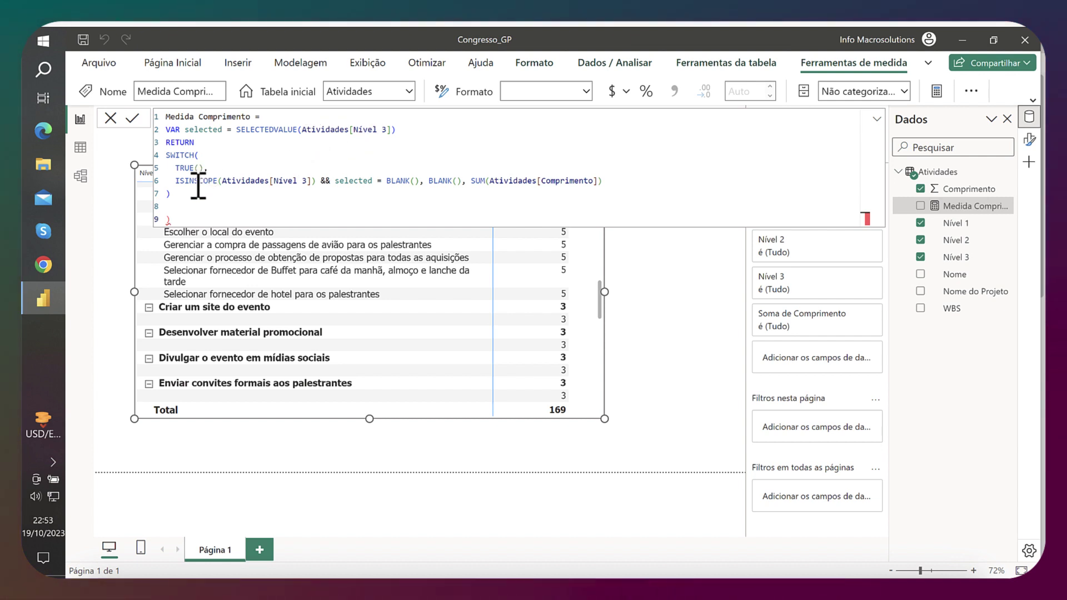
Step: Remove the extra closing parenthesis and blank lines after the SWITCH block, and commit the Medida Comprimento measure
{"action": "scroll", "coordinate": [222, 270], "scroll_direction": "up", "scroll_amount": 2}
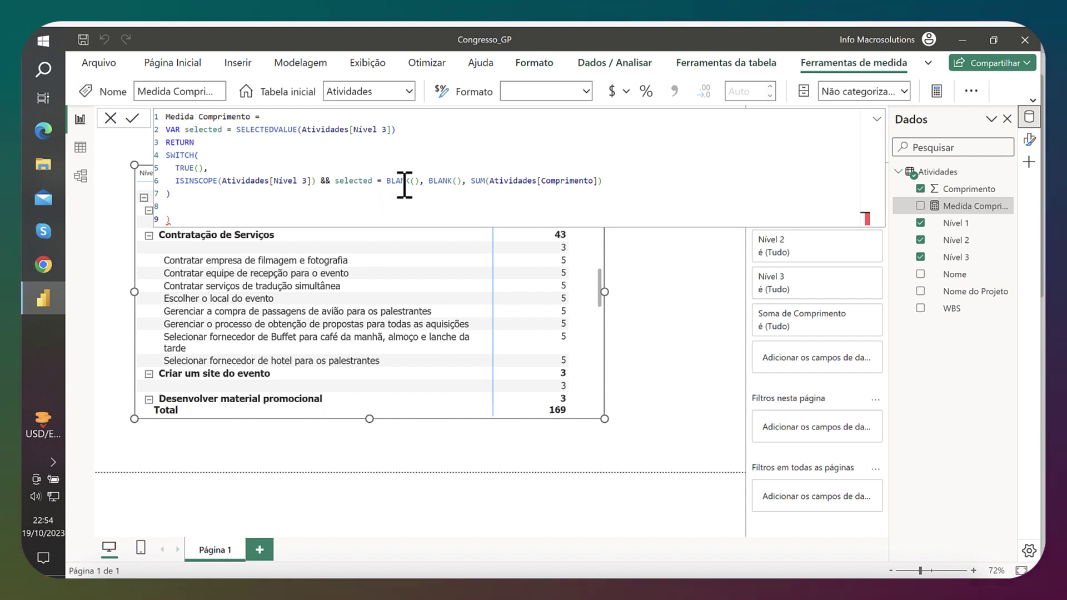
{"action": "scroll", "coordinate": [221, 244], "scroll_direction": "up", "scroll_amount": 2}
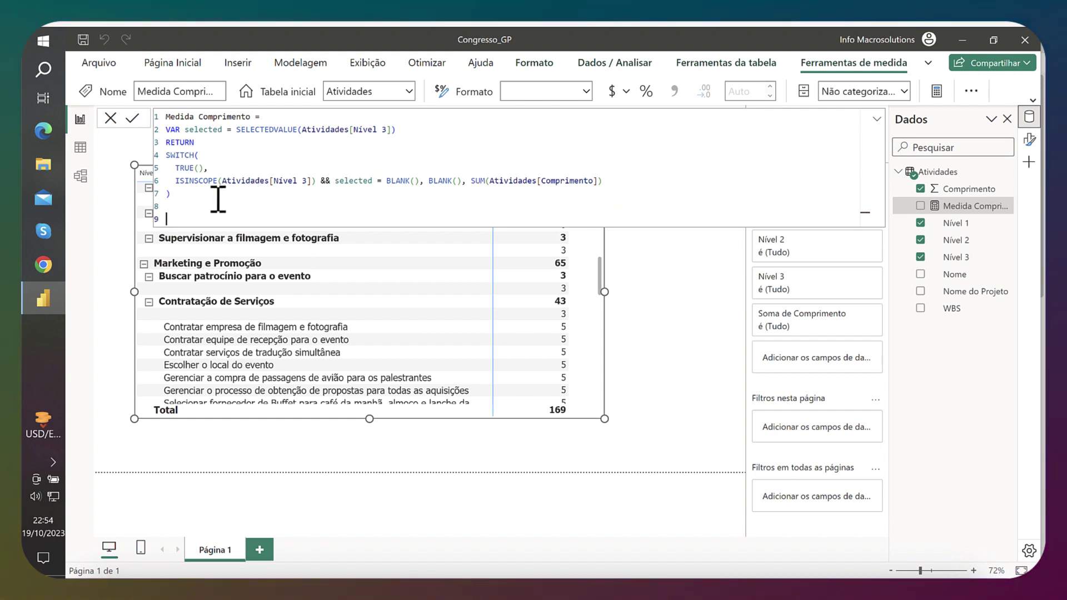
{"action": "key", "text": "BackSpace"}
{"action": "key", "text": "BackSpace"}
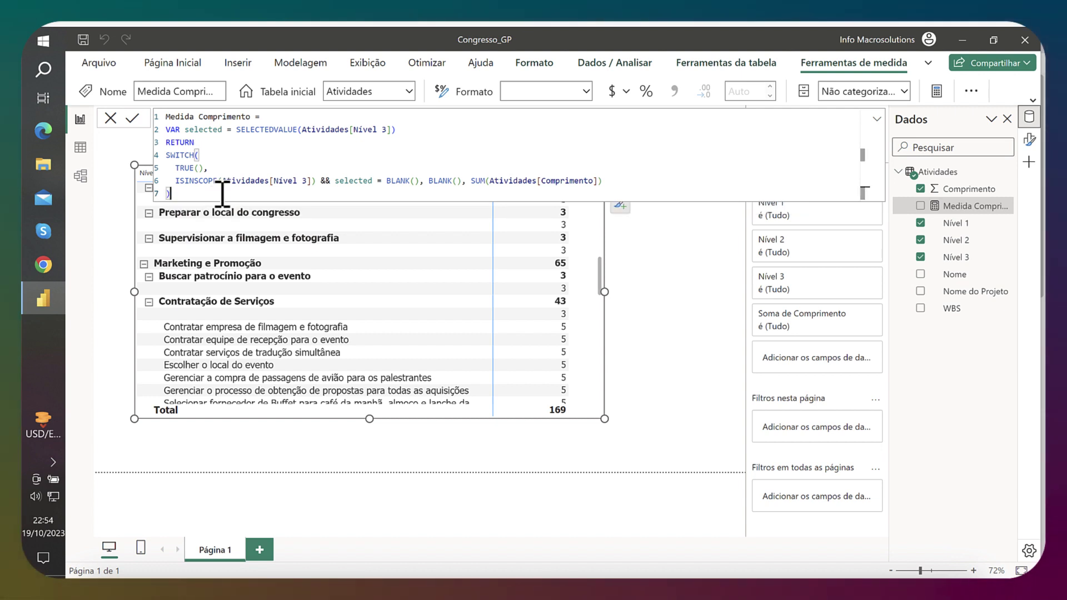
{"action": "left_click", "coordinate": [600, 254]}
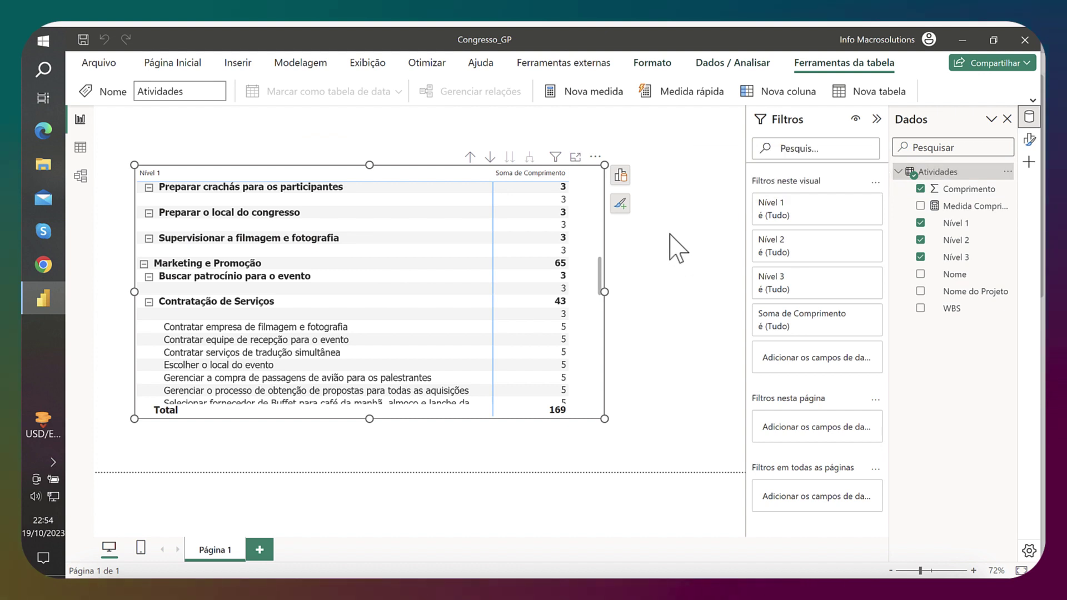
Step: Replace Soma de Comprimento with the Medida Comprimento measure in the matrix values
{"action": "left_click", "coordinate": [622, 177]}
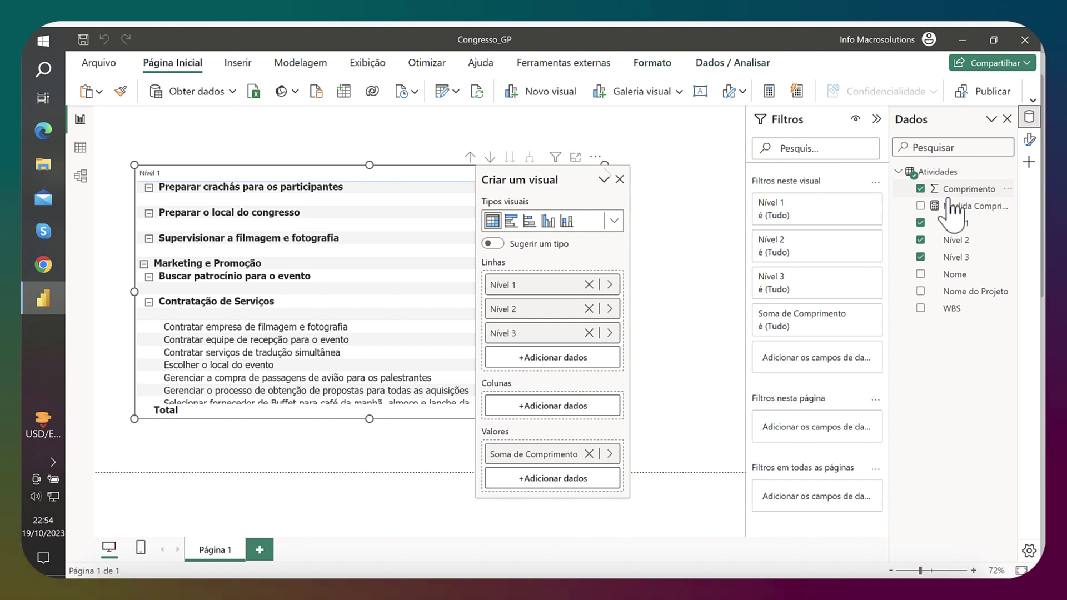
{"action": "left_click", "coordinate": [589, 454]}
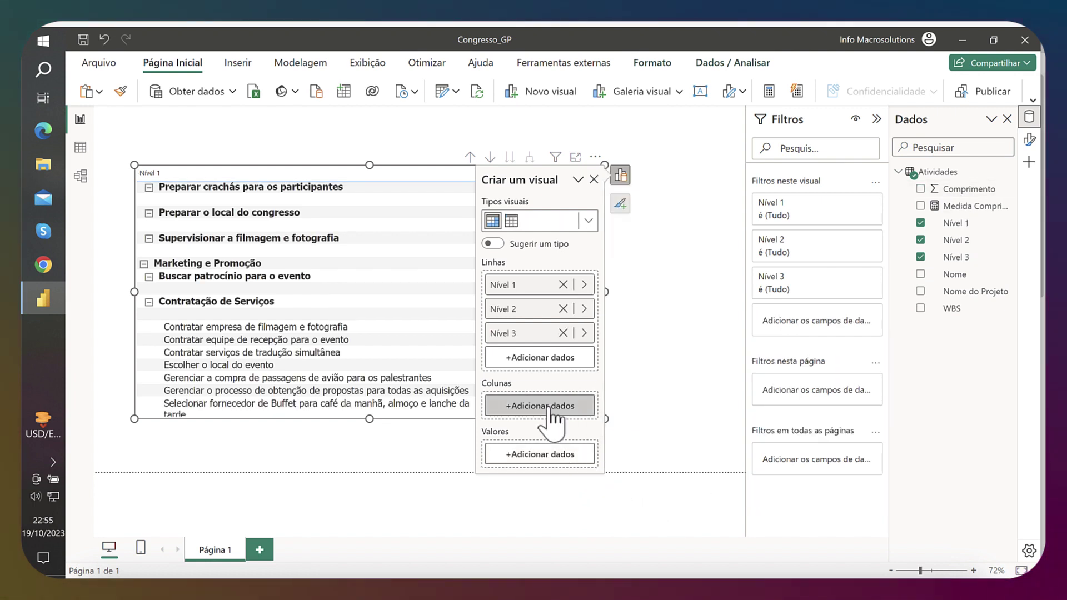
{"action": "left_click_drag", "start_coordinate": [961, 207], "coordinate": [563, 456]}
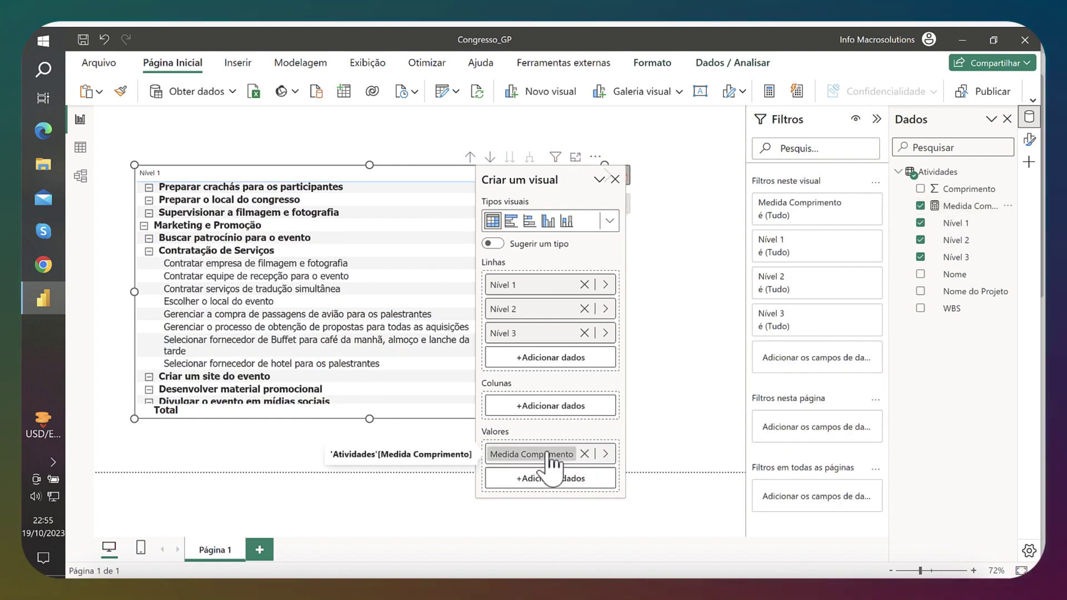
{"action": "right_click", "coordinate": [549, 454]}
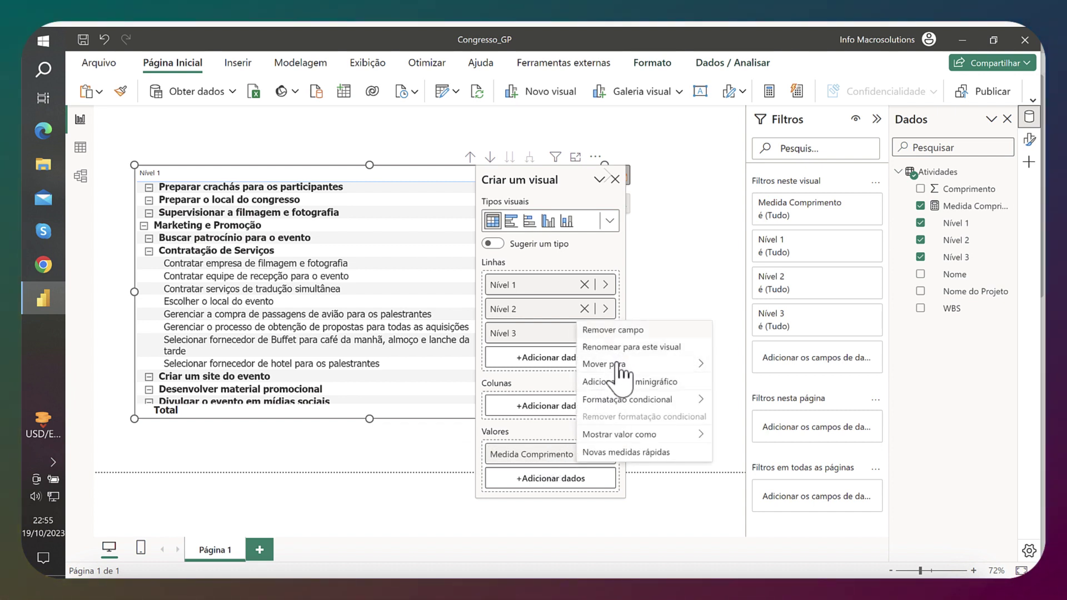
{"action": "mouse_move", "coordinate": [627, 365]}
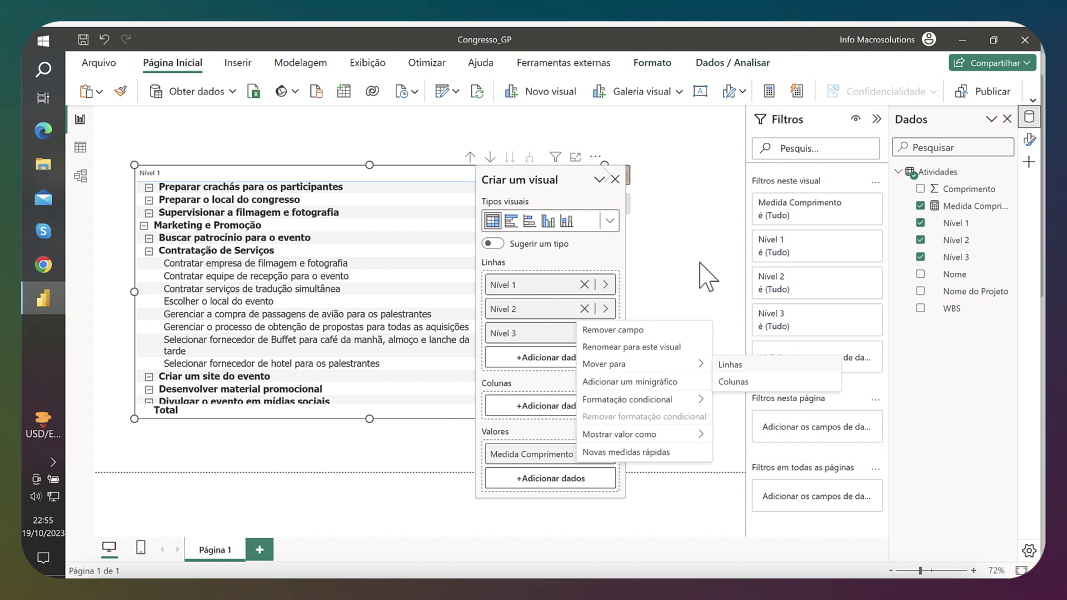
{"action": "left_click", "coordinate": [708, 277]}
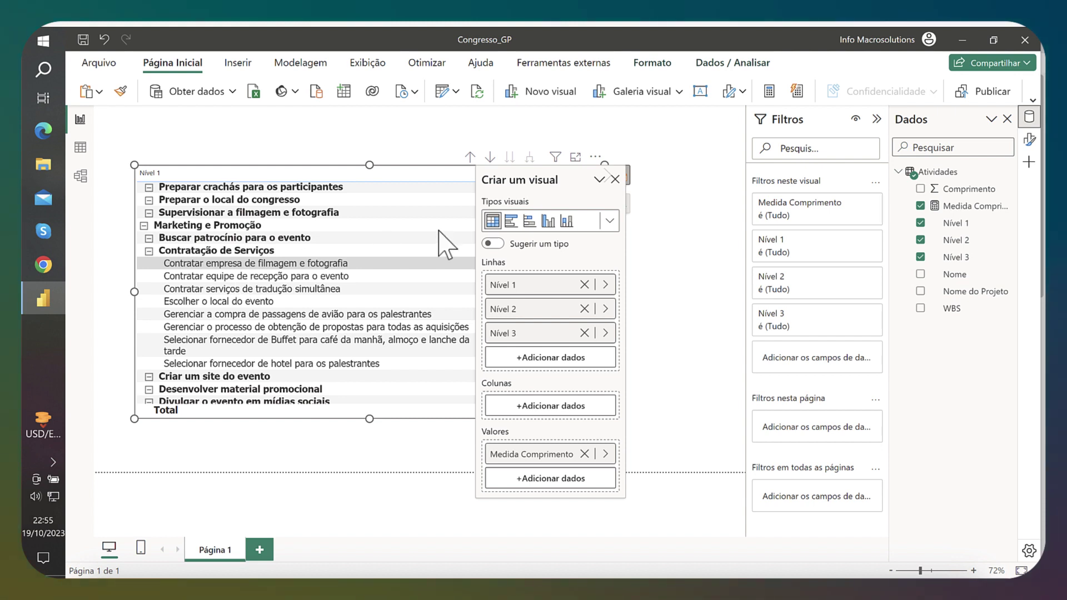
Step: Open the Medida Comprimento measure's formula for review and return to the matrix
{"action": "left_click", "coordinate": [974, 206]}
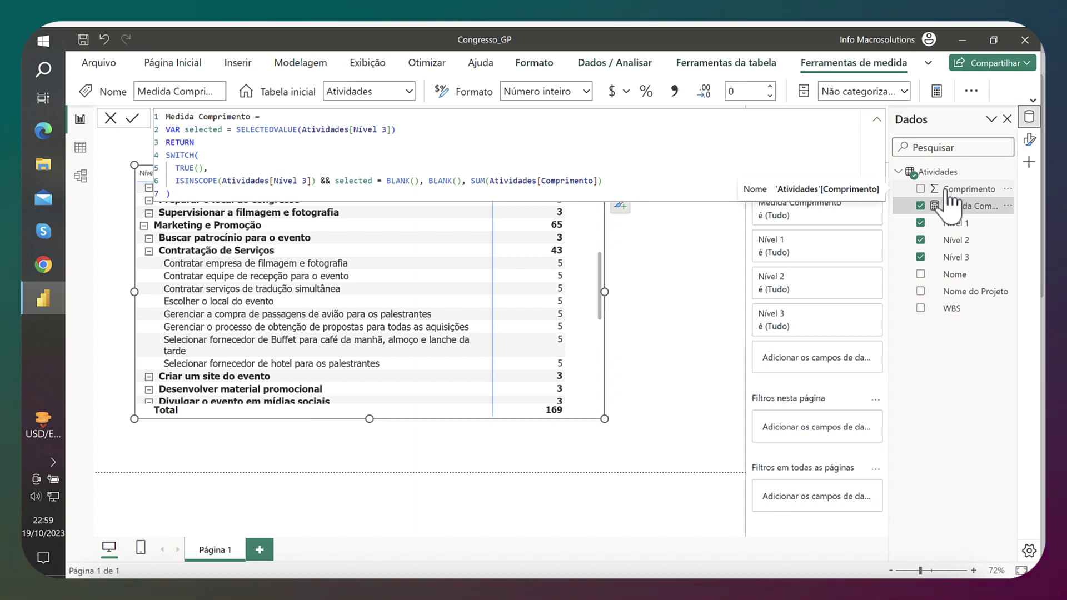
{"action": "left_click", "coordinate": [471, 294]}
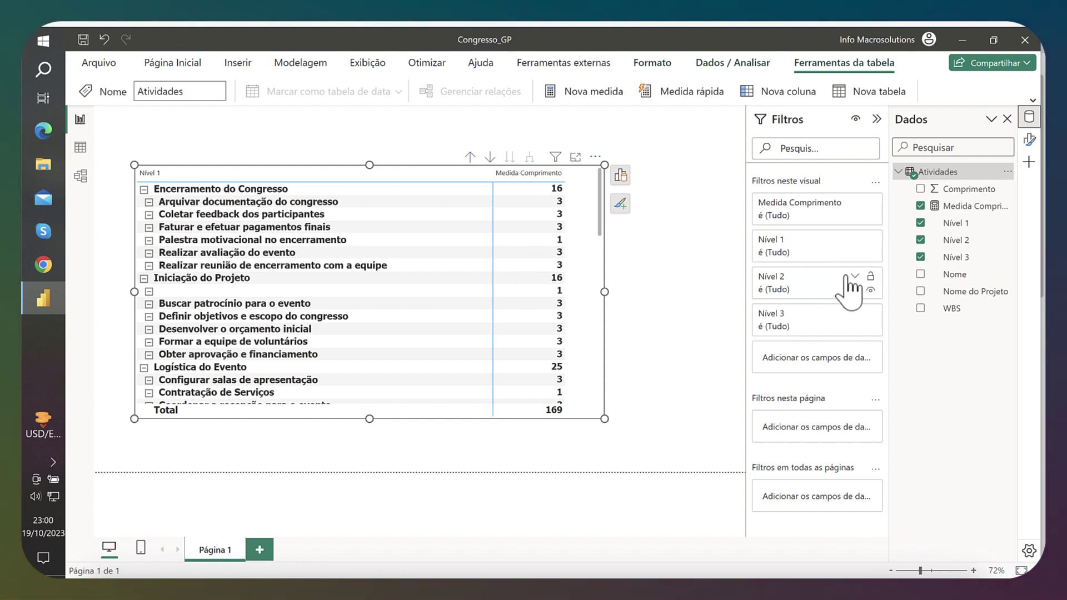
Step: Filter the matrix on Nível 2 to include every value except (Em branco), and review the filtered hierarchy
{"action": "left_click", "coordinate": [854, 277]}
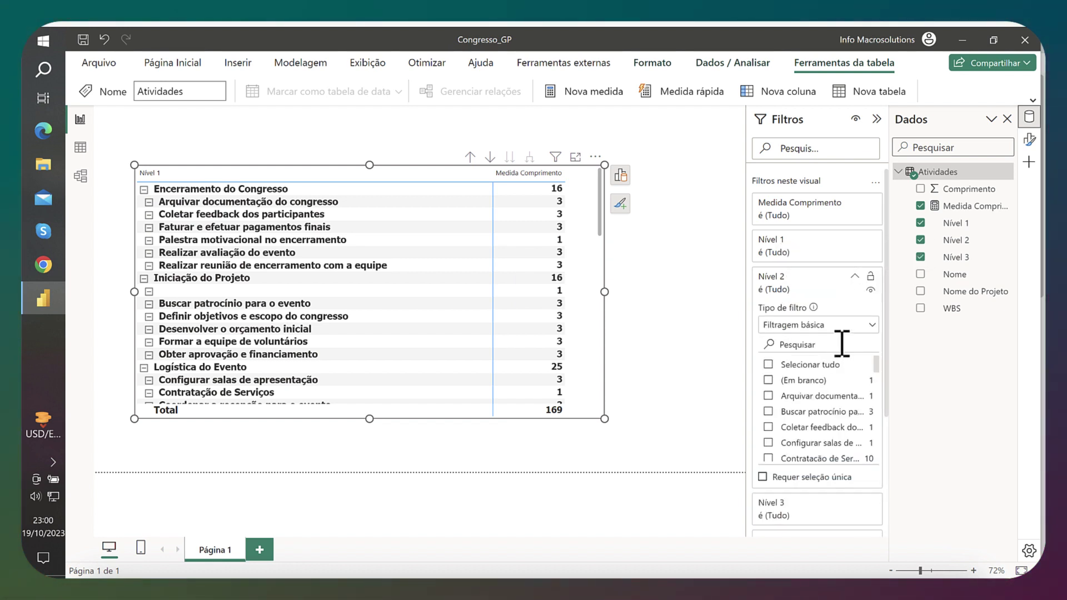
{"action": "left_click", "coordinate": [769, 365]}
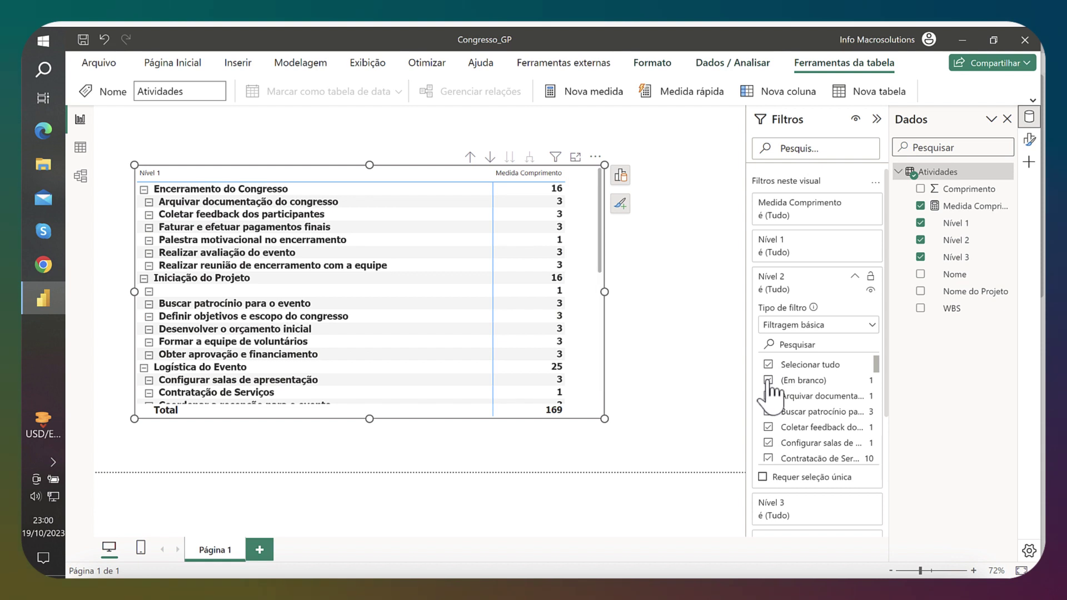
{"action": "left_click", "coordinate": [769, 380]}
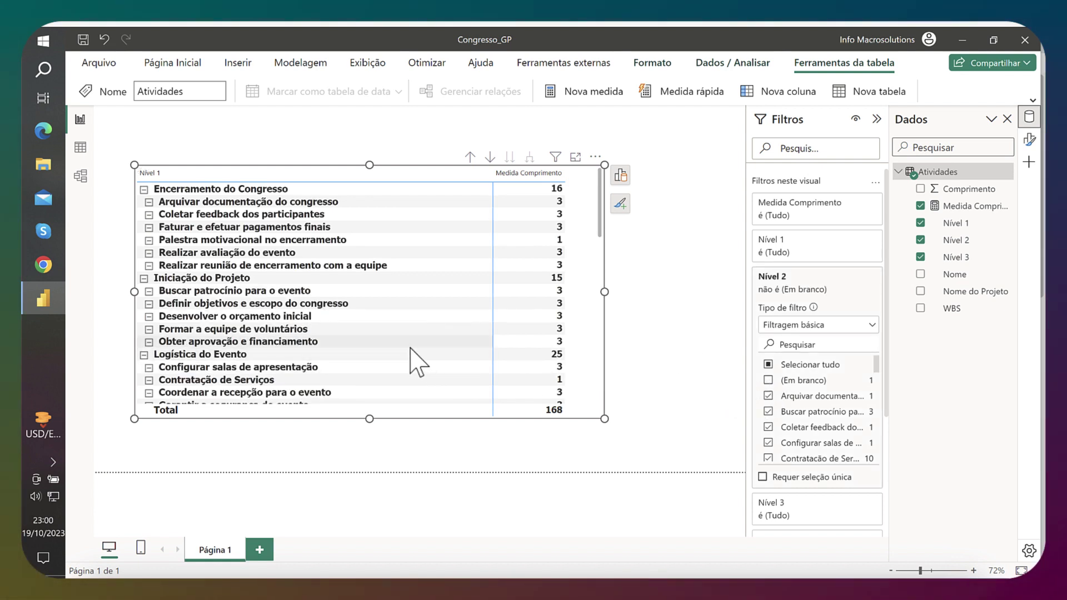
{"action": "scroll", "coordinate": [418, 362], "scroll_direction": "down", "scroll_amount": 10}
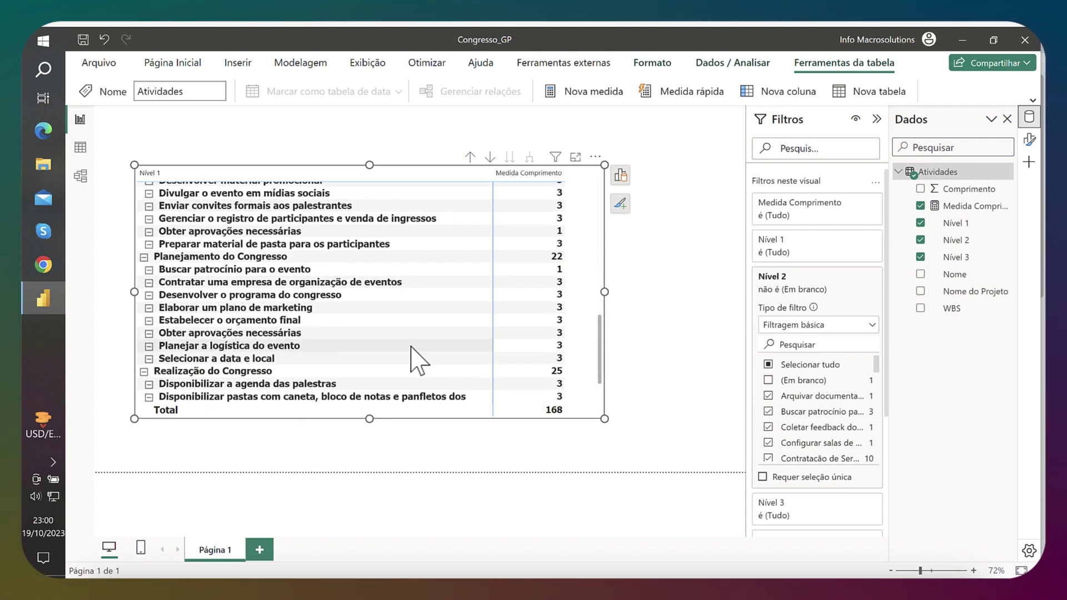
{"action": "scroll", "coordinate": [418, 362], "scroll_direction": "up", "scroll_amount": 5}
{"action": "scroll", "coordinate": [418, 361], "scroll_direction": "down", "scroll_amount": 3}
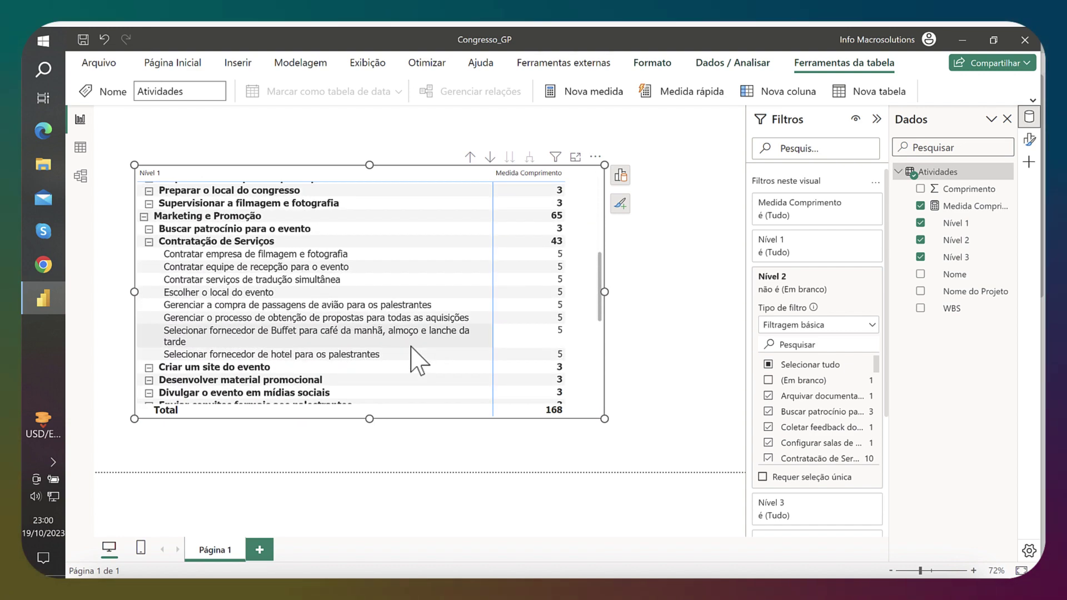
{"action": "scroll", "coordinate": [418, 361], "scroll_direction": "down", "scroll_amount": 10}
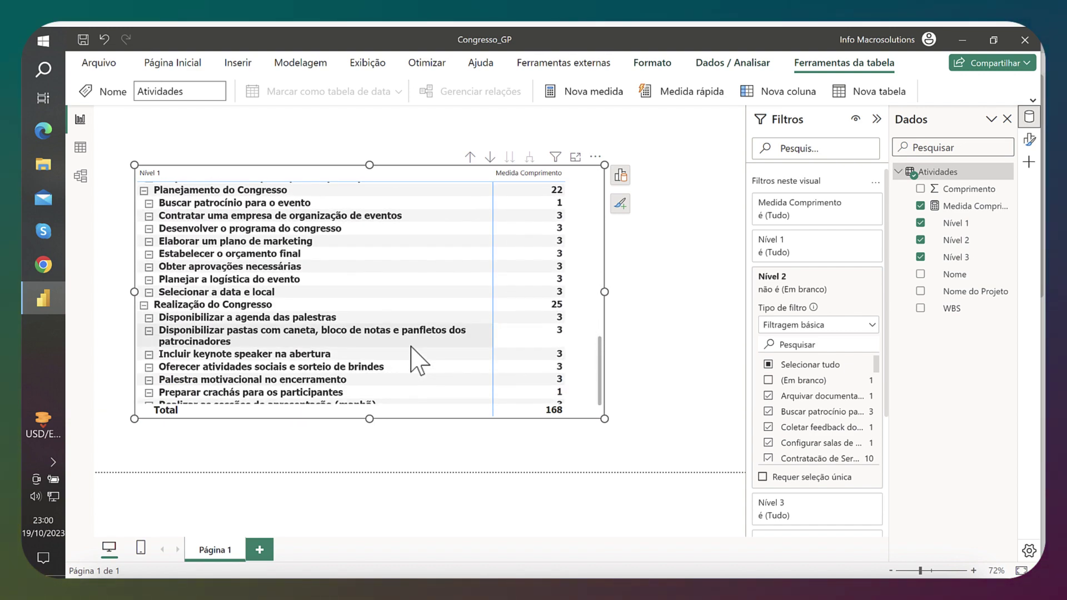
Step: Drill the matrix back up so that only the Nível 1 rows are listed
{"action": "scroll", "coordinate": [418, 361], "scroll_direction": "up", "scroll_amount": 15}
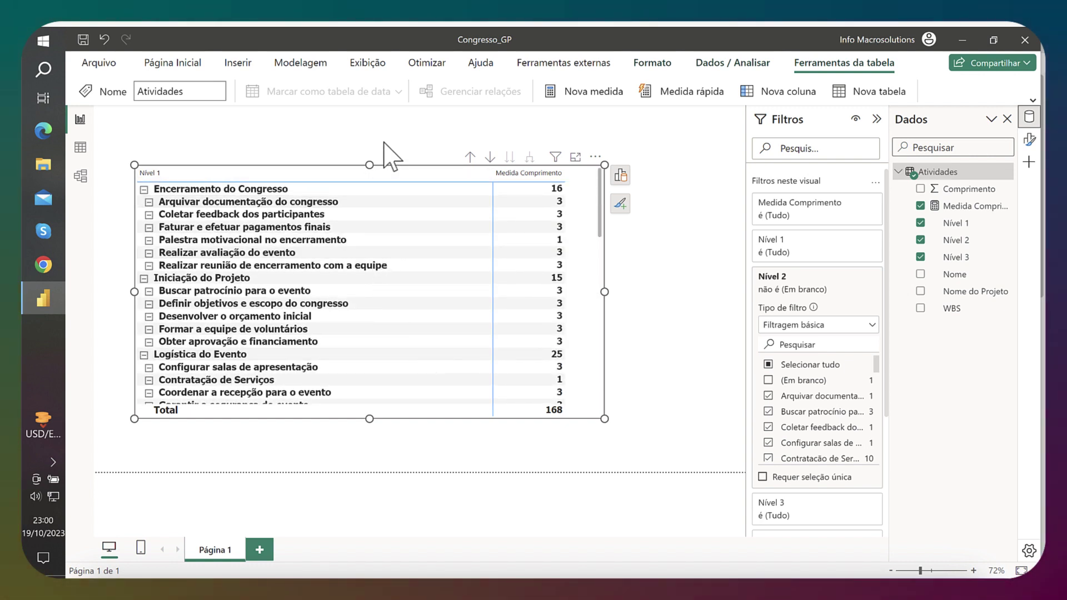
{"action": "left_click", "coordinate": [470, 157]}
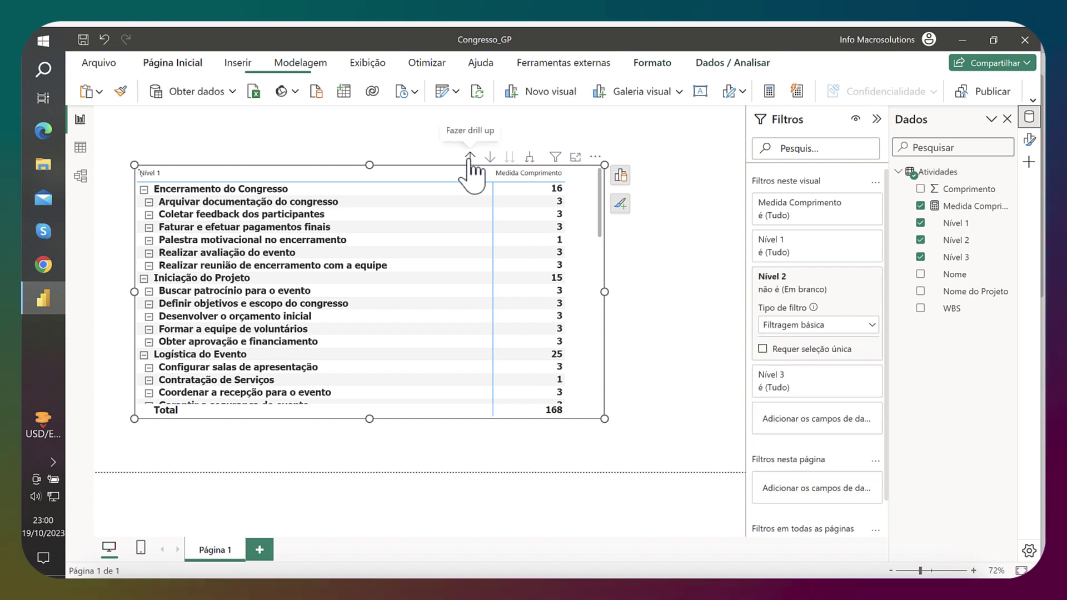
{"action": "left_click", "coordinate": [470, 157]}
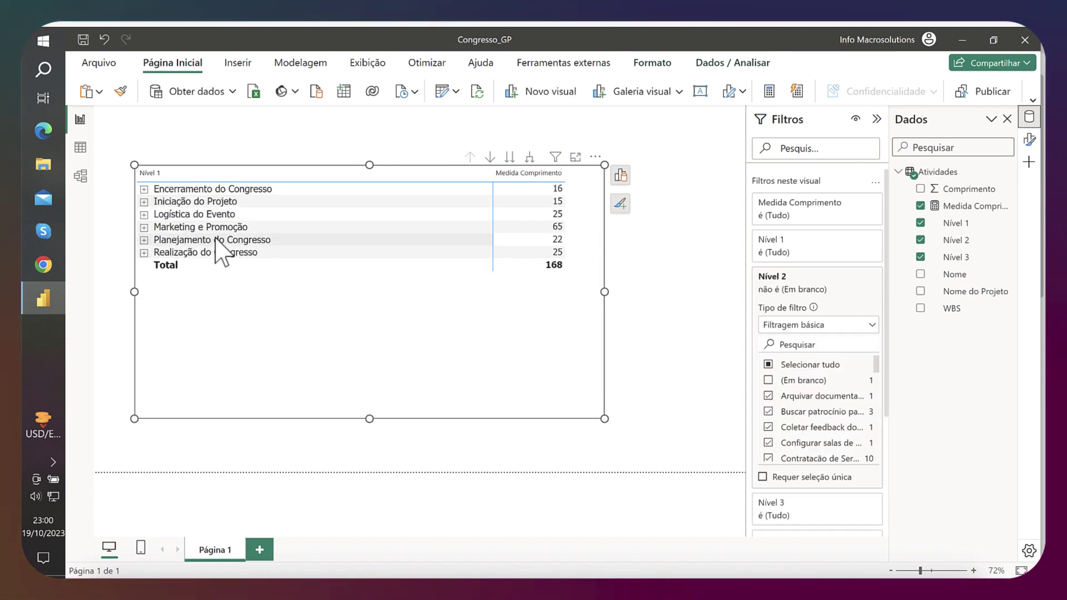
Step: Open the Atividades query in the Power Query Editor and review its level columns and the Personalização Adicionada step
{"action": "left_click", "coordinate": [457, 92]}
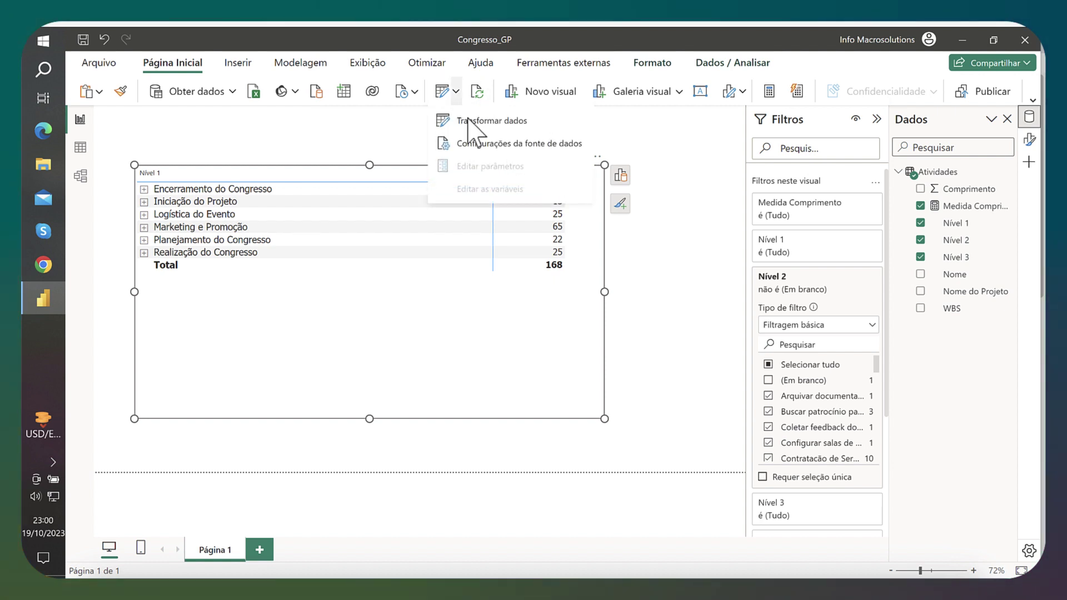
{"action": "left_click", "coordinate": [470, 119]}
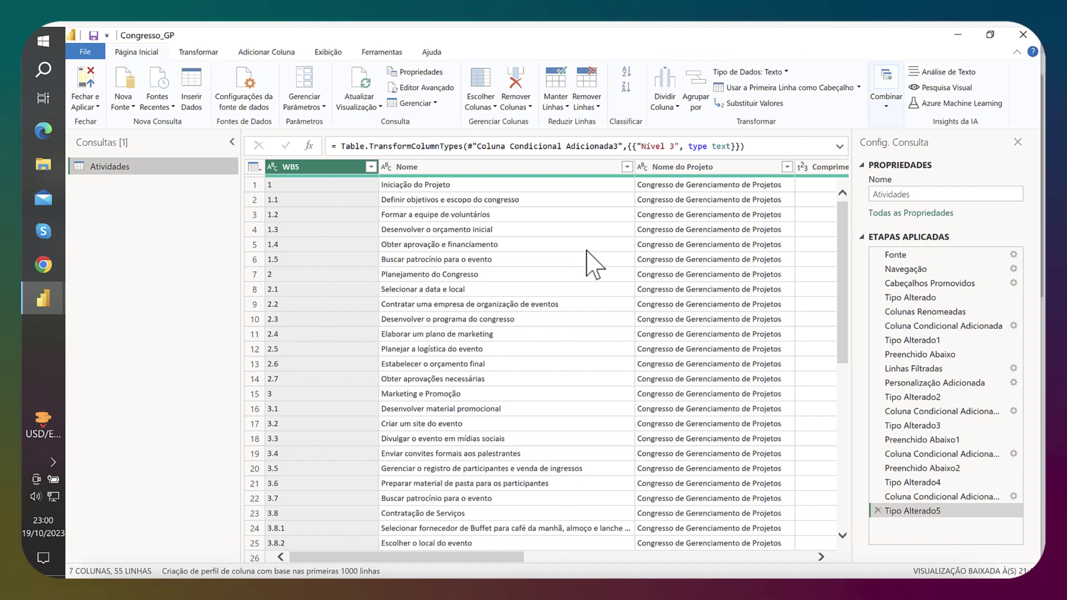
{"action": "left_click_drag", "start_coordinate": [519, 557], "coordinate": [745, 572]}
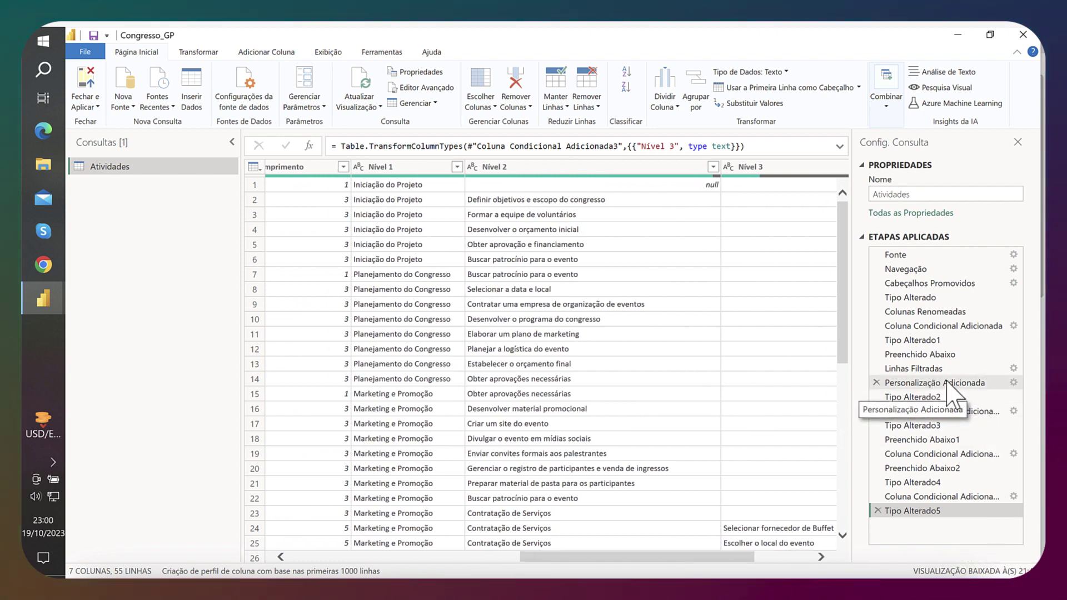
{"action": "left_click", "coordinate": [969, 384]}
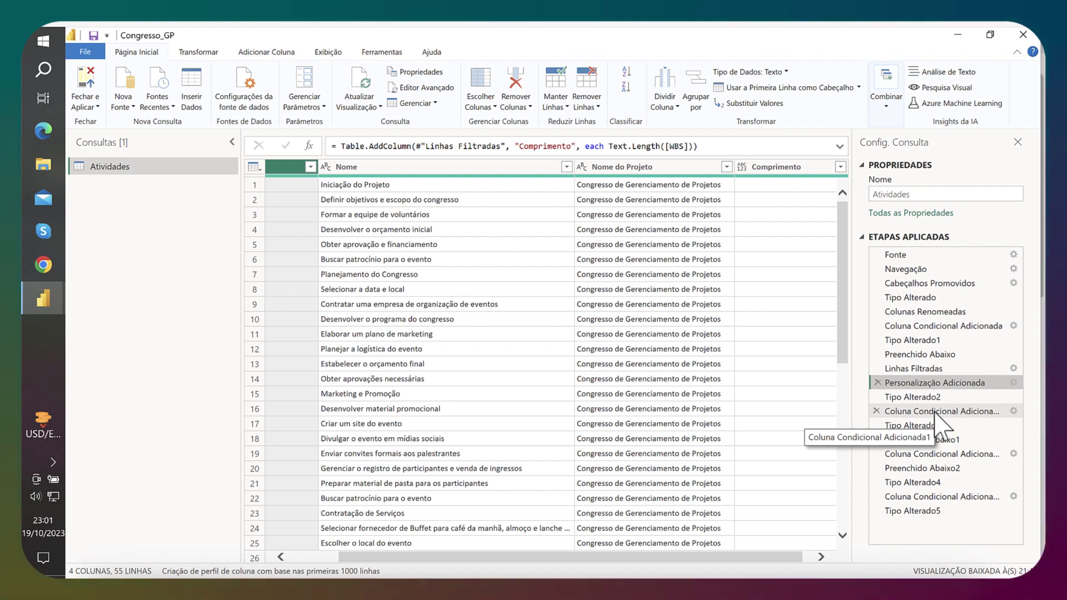
Step: In the Nível 1 conditional column formula, change the returned value to [WBS] & "-" & [Nome]
{"action": "left_click", "coordinate": [938, 412]}
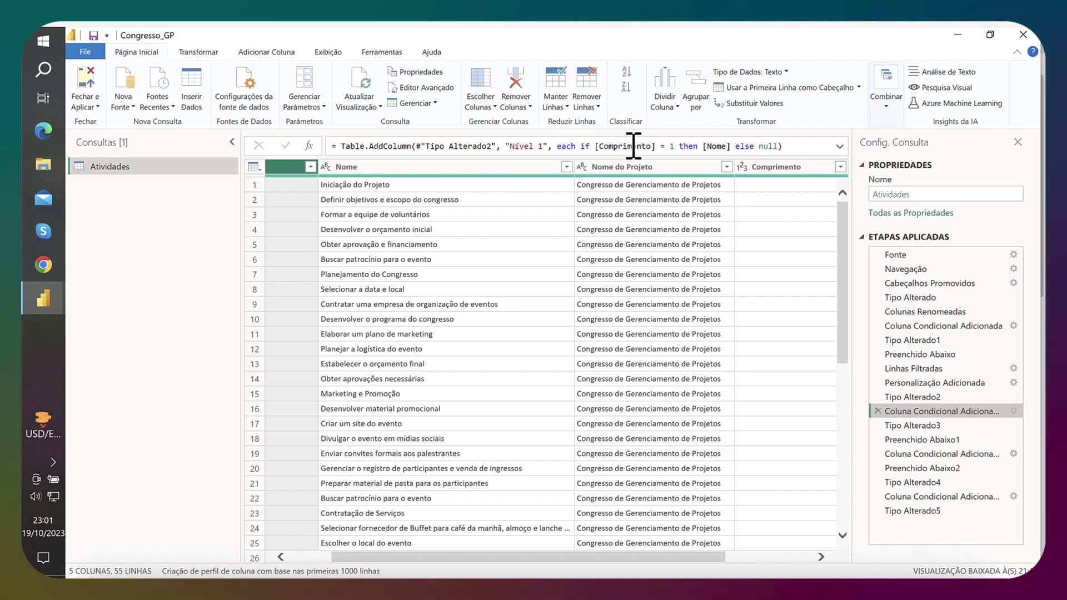
{"action": "left_click", "coordinate": [703, 147]}
{"action": "left_click", "coordinate": [703, 147]}
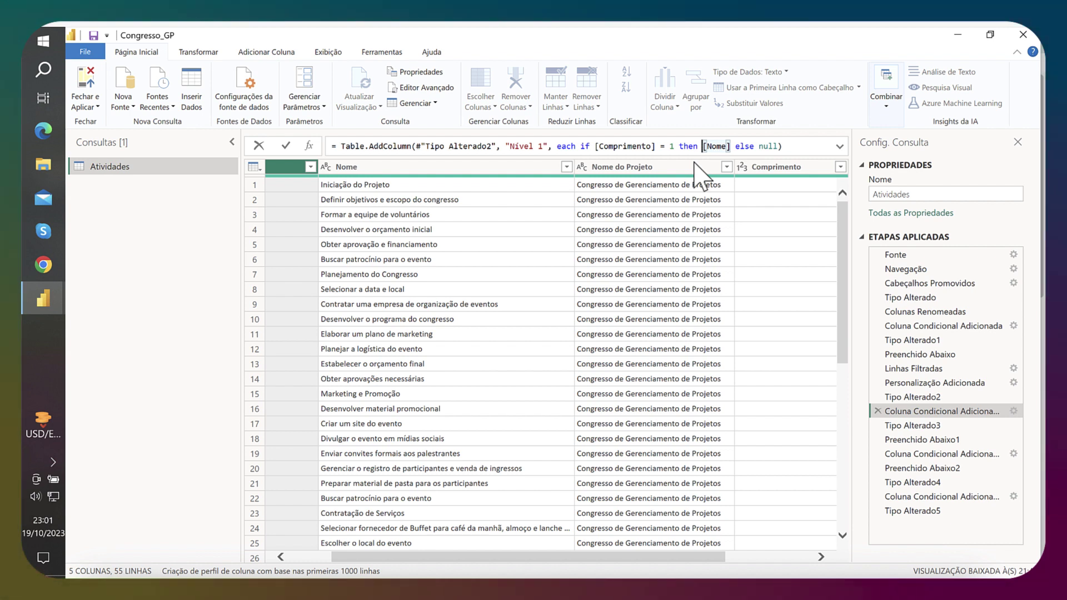
{"action": "type", "text": "["}
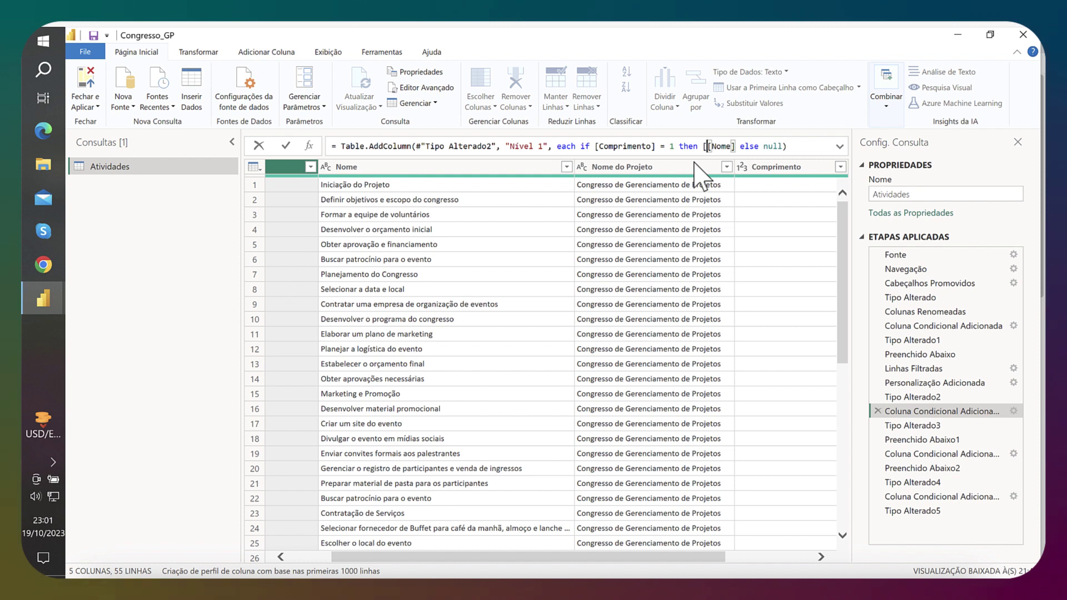
{"action": "type", "text": "WBS"}
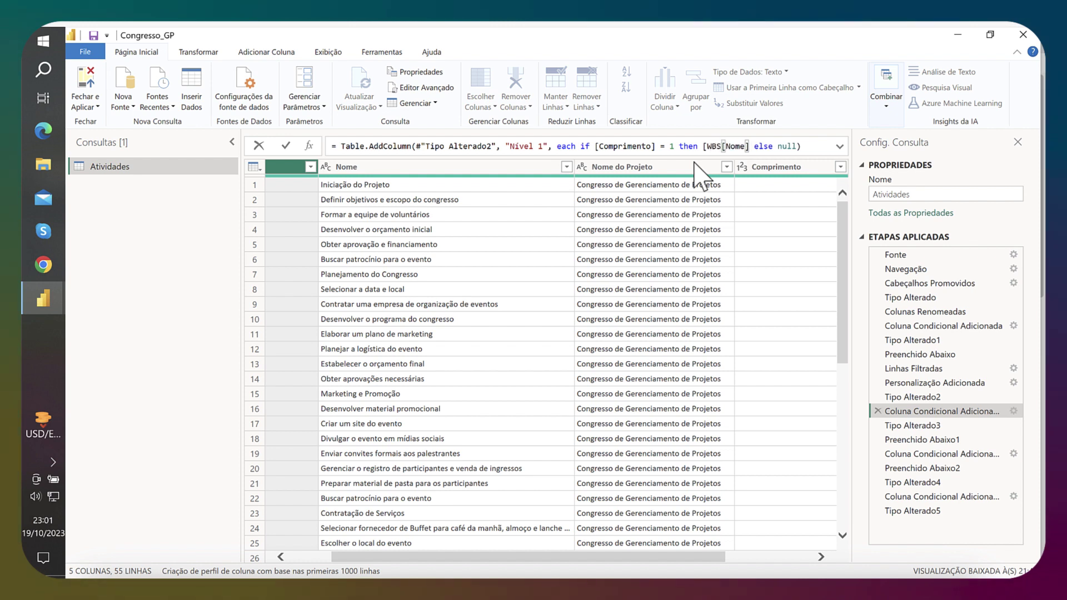
{"action": "type", "text": "] "}
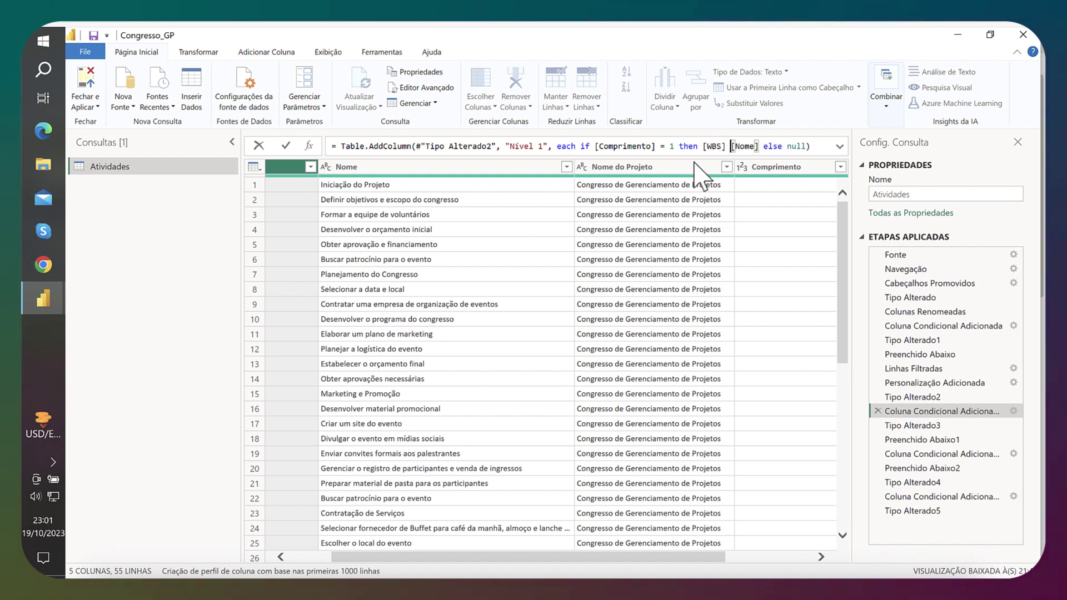
{"action": "type", "text": "& "}
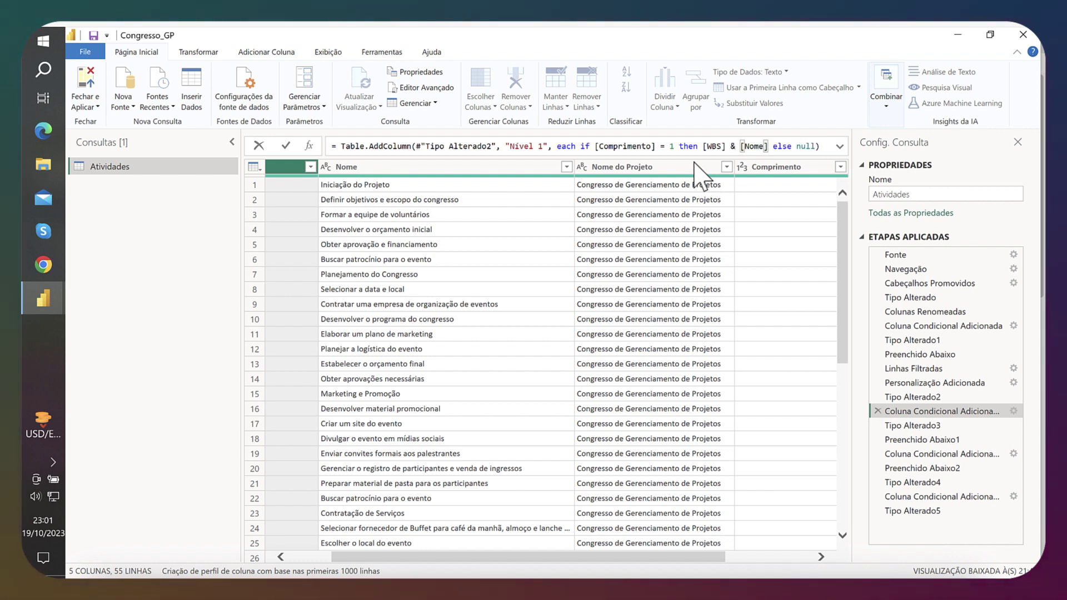
{"action": "type", "text": "\""}
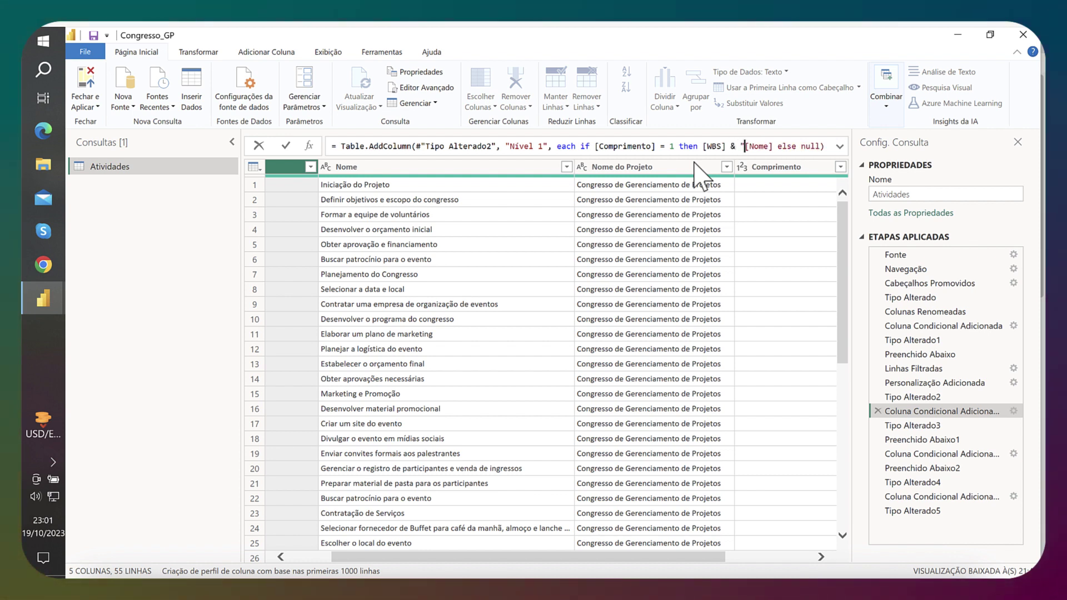
{"action": "type", "text": "-"}
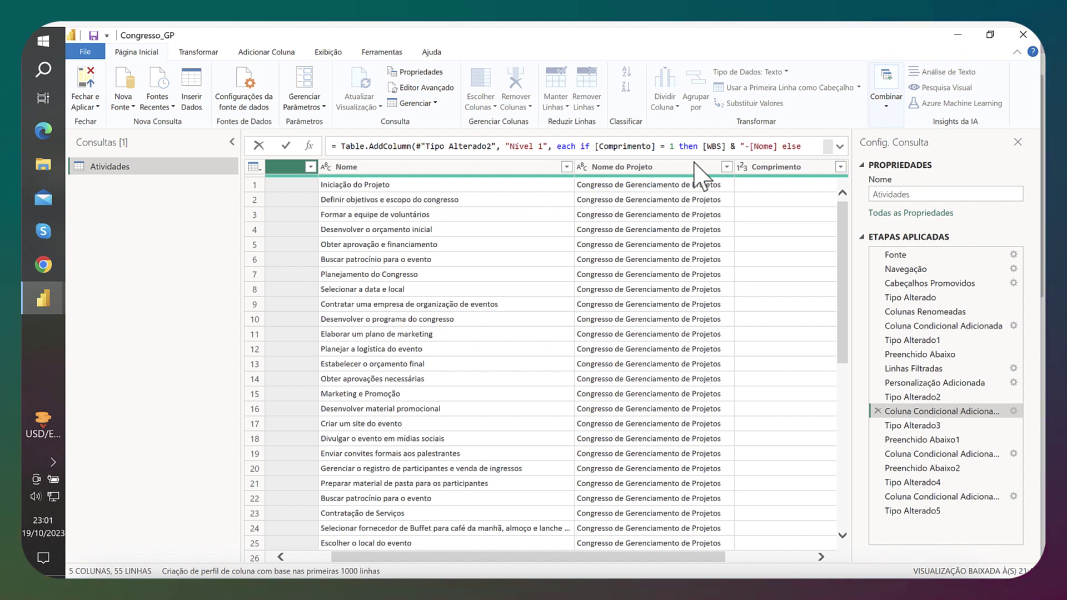
{"action": "type", "text": "\" &"}
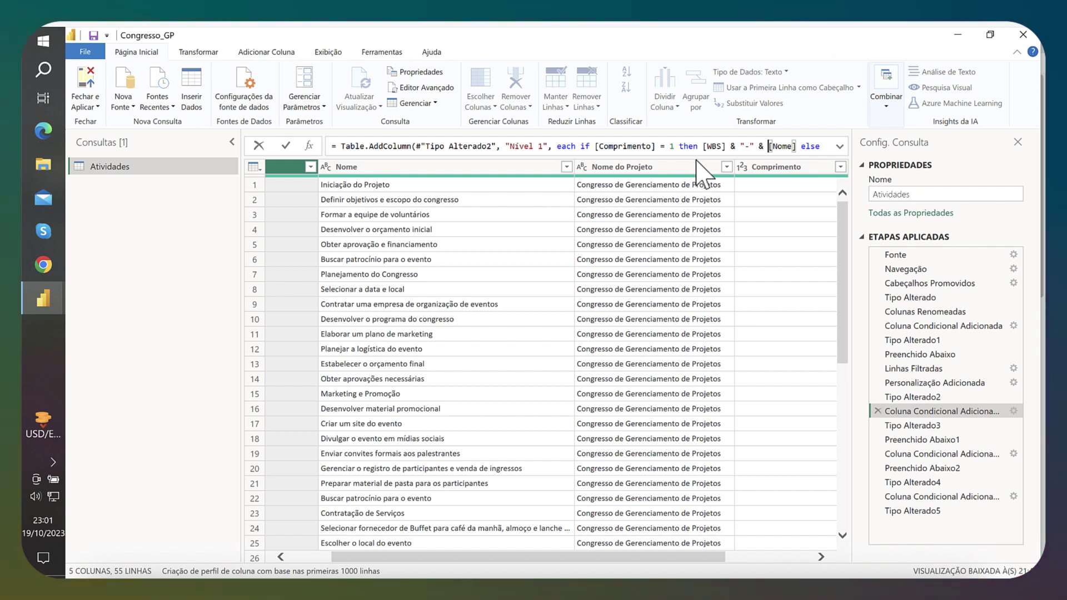
Step: Copy the [WBS] & "-" & prefix from the Nível 1 formula and commit the edited formula
{"action": "mouse_move", "coordinate": [704, 149]}
{"action": "left_mouse_down"}
{"action": "mouse_move", "coordinate": [743, 148]}
{"action": "mouse_move", "coordinate": [722, 149]}
{"action": "left_mouse_up"}
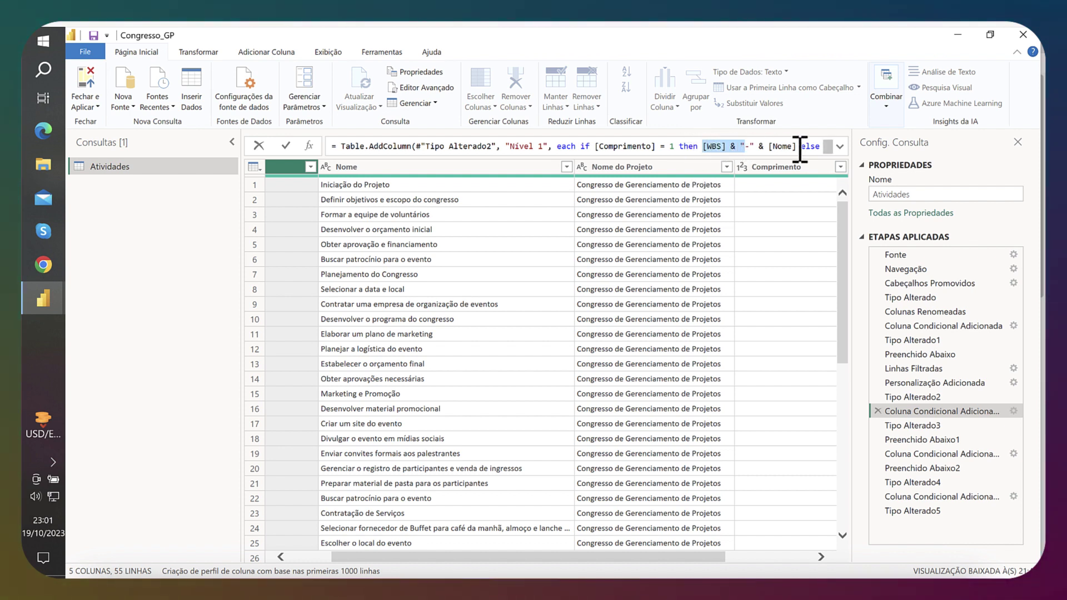
{"action": "left_click", "coordinate": [707, 147]}
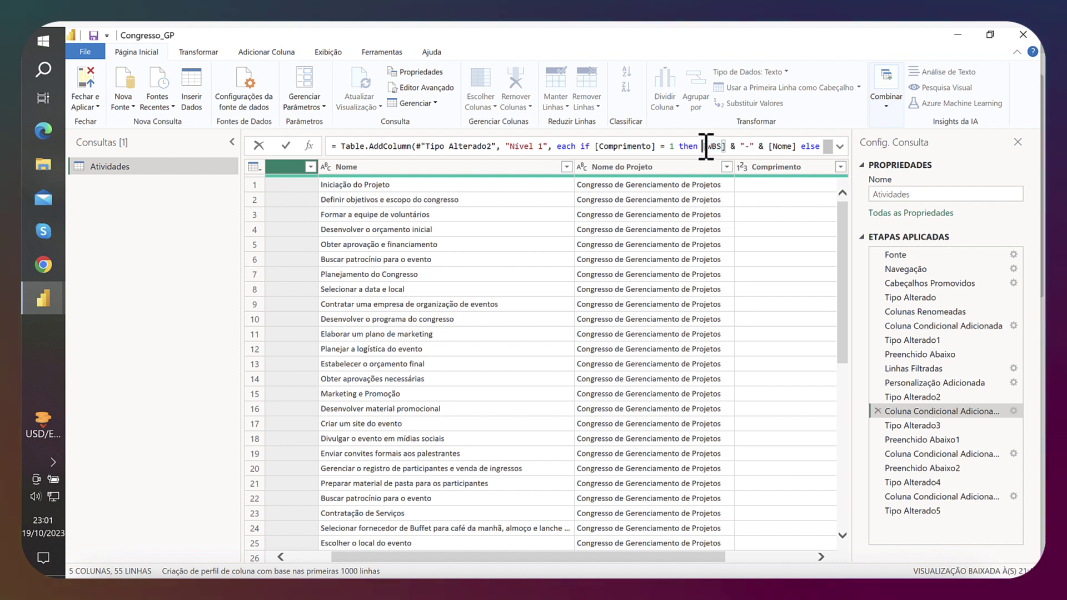
{"action": "left_click_drag", "start_coordinate": [705, 147], "coordinate": [768, 147]}
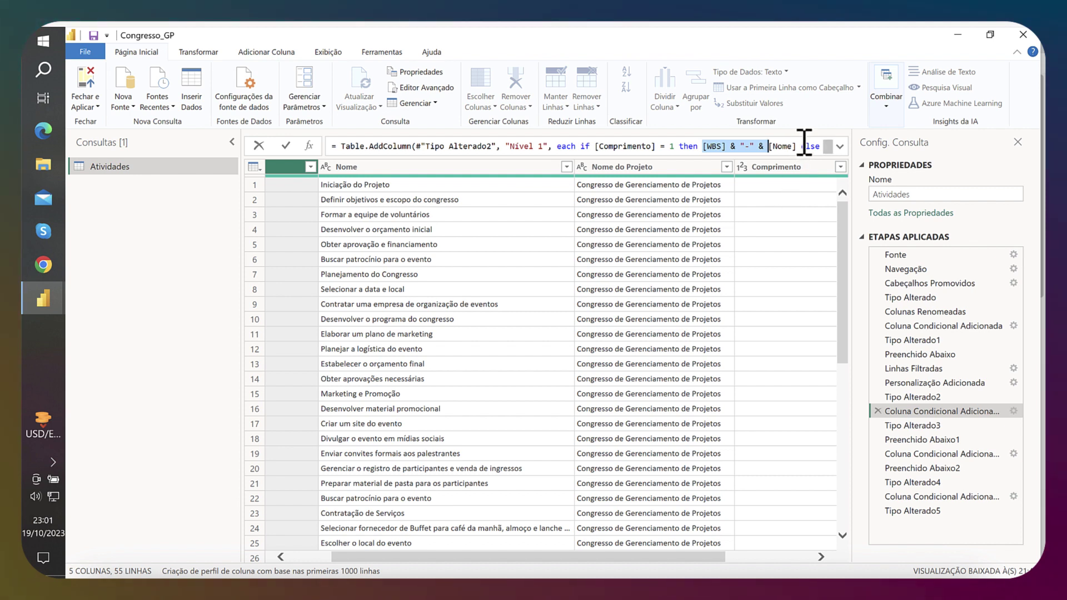
{"action": "key", "text": "Right"}
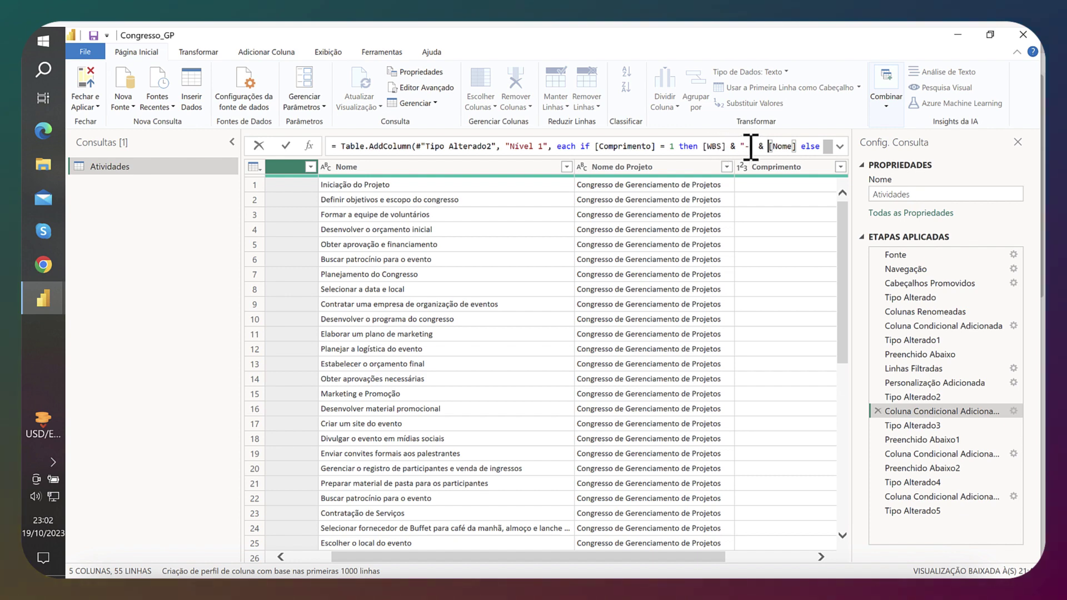
{"action": "key", "text": "Return"}
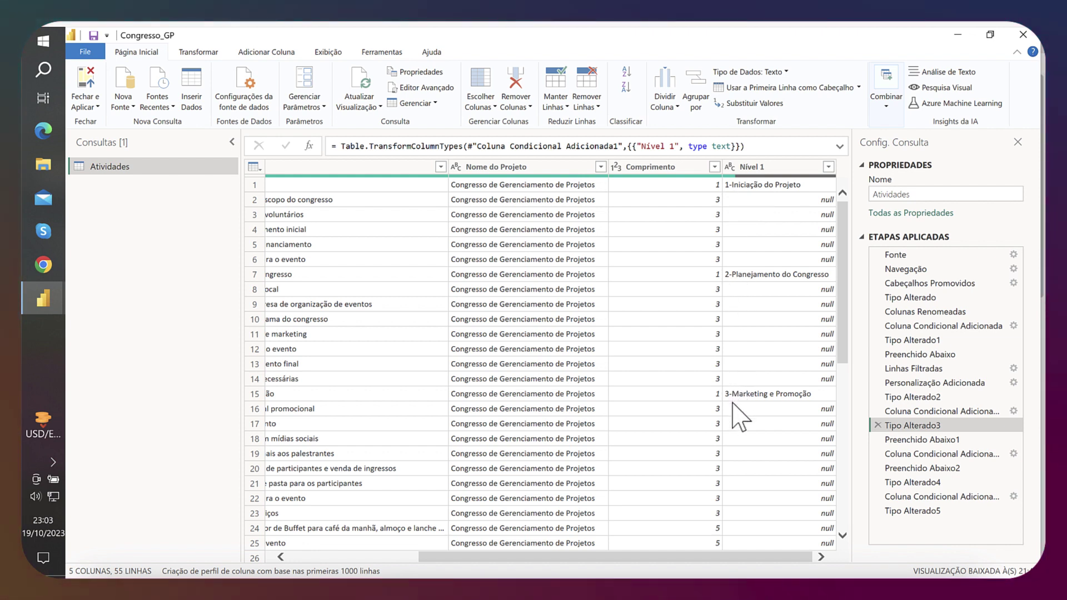
Step: Change the Nível 2 conditional column formula to return [WBS] & "-" & [Nome], and check the column at the Preenchido Abaixo2 step
{"action": "left_click", "coordinate": [922, 454]}
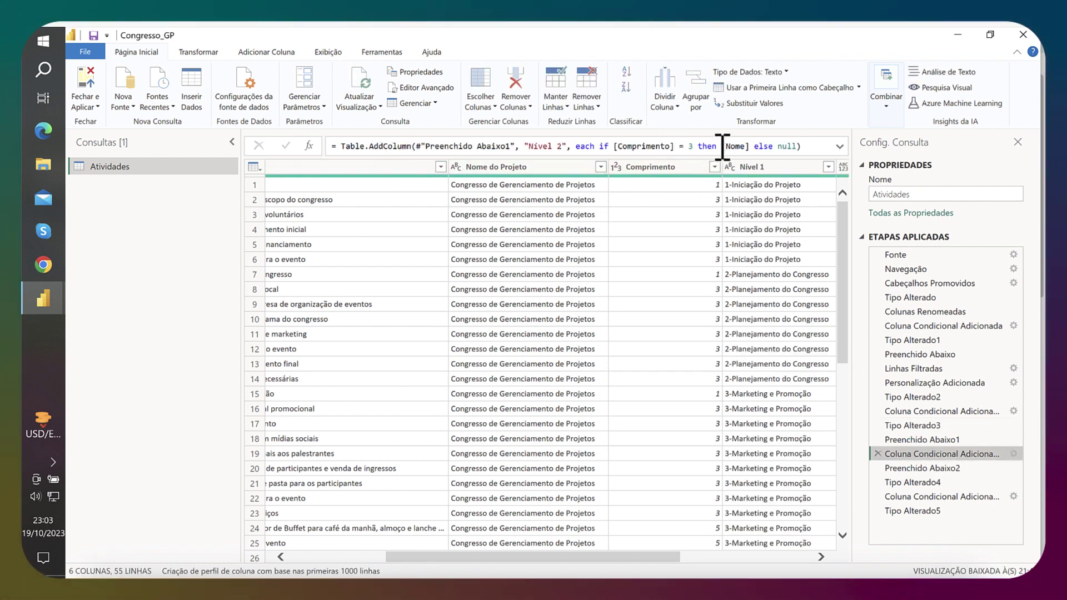
{"action": "left_click", "coordinate": [724, 146]}
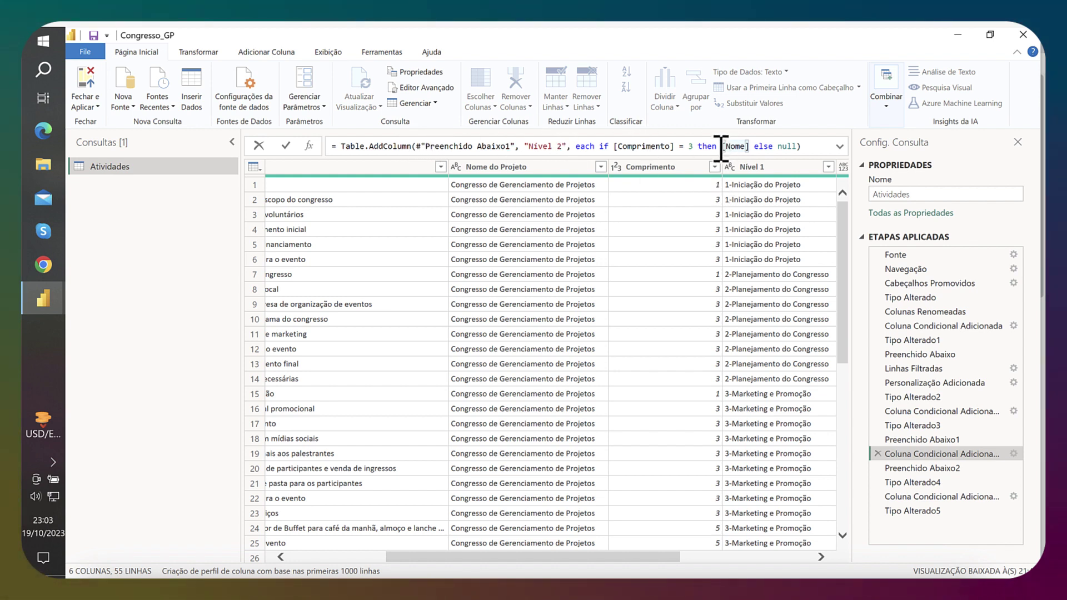
{"action": "type", "text": "[WBS] & \"-\" & ["}
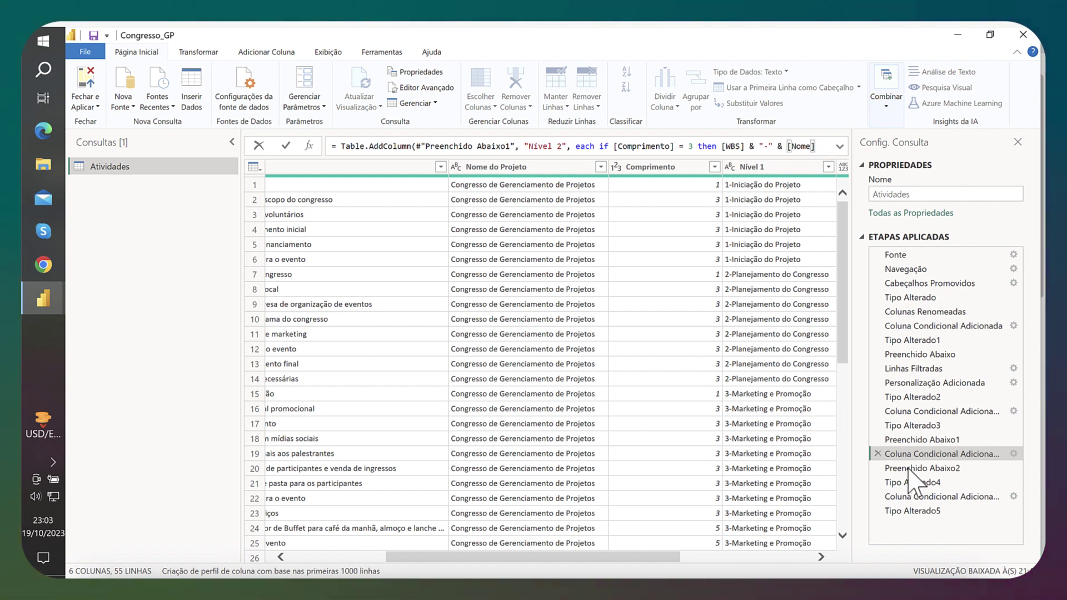
{"action": "left_click", "coordinate": [863, 490]}
{"action": "key", "text": "Down"}
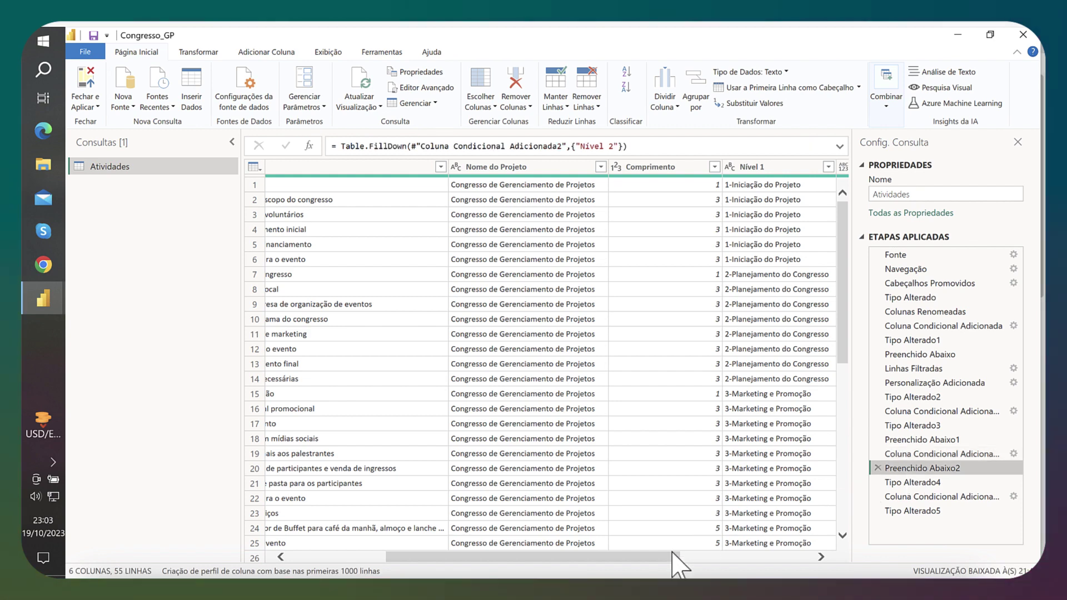
{"action": "left_click_drag", "start_coordinate": [674, 557], "coordinate": [824, 542]}
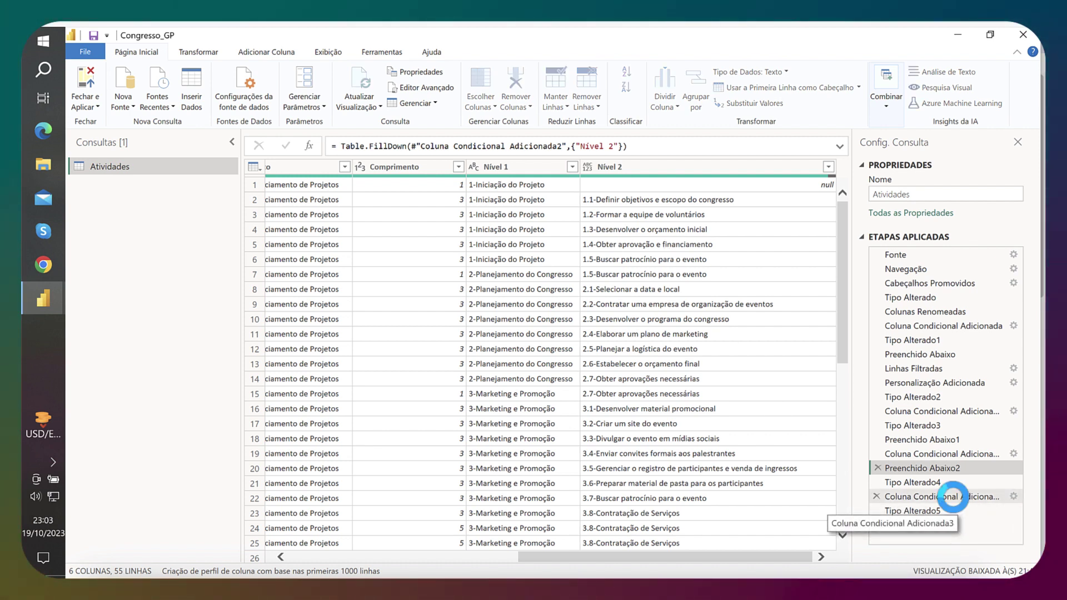
Step: Change the Nível 3 conditional column formula to return [WBS] & "-" & [Nome]
{"action": "left_click", "coordinate": [955, 497]}
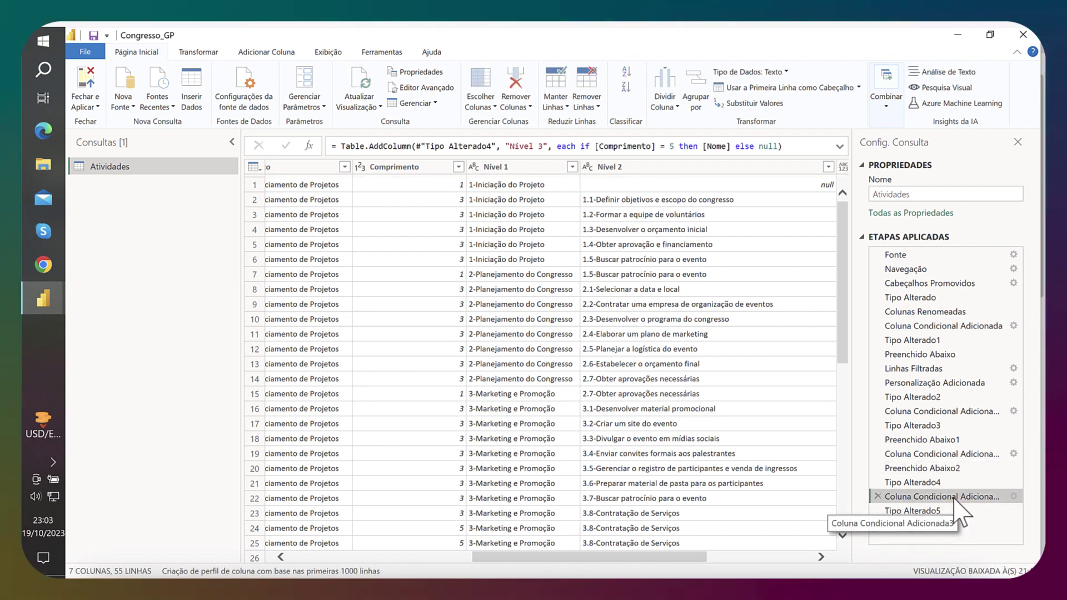
{"action": "left_click", "coordinate": [704, 146]}
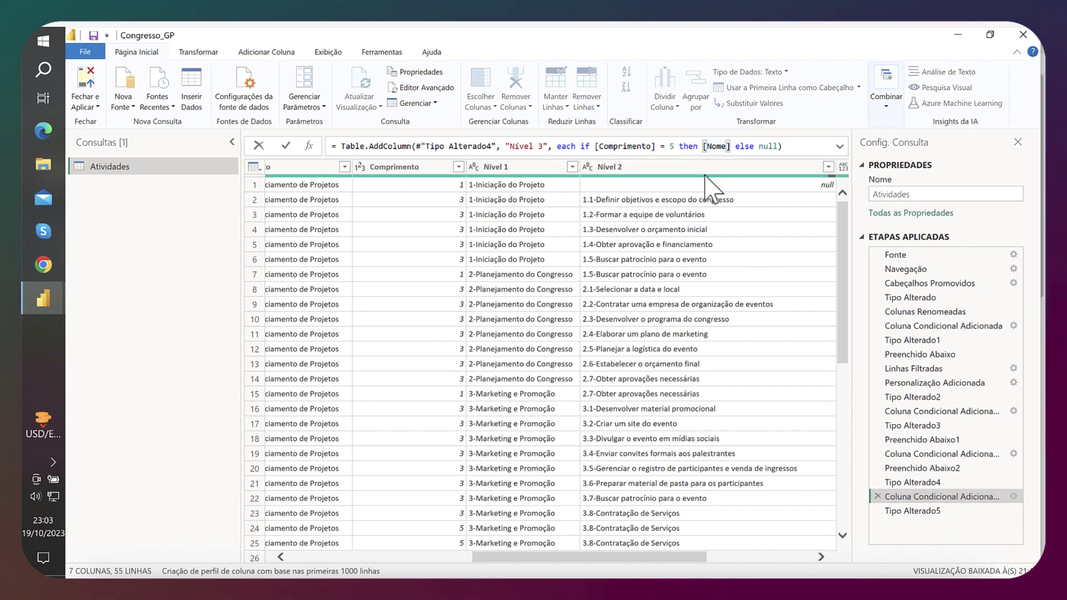
{"action": "type", "text": "[WBS] & \"-\" & ["}
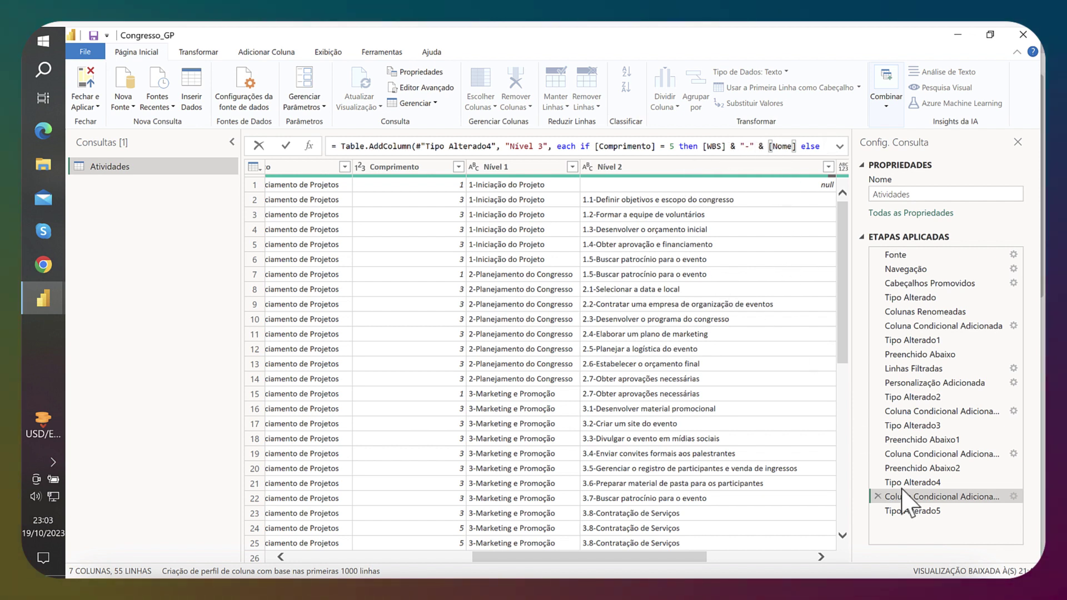
{"action": "key", "text": "Return"}
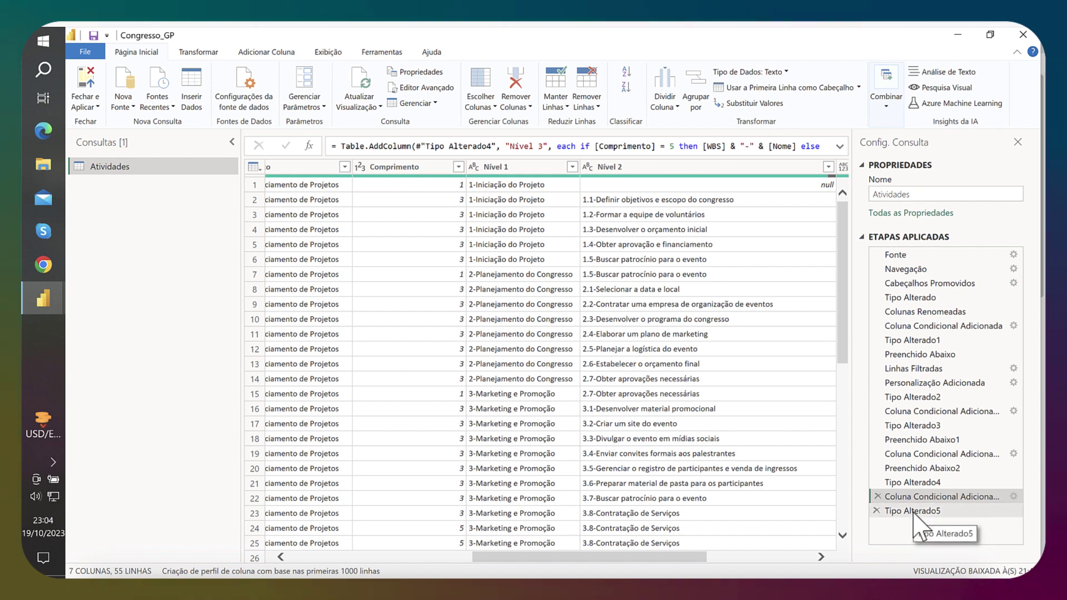
Step: Check the Nível 3 values at the final Tipo Alterado5 step, and apply the query changes to the report
{"action": "left_click", "coordinate": [914, 511]}
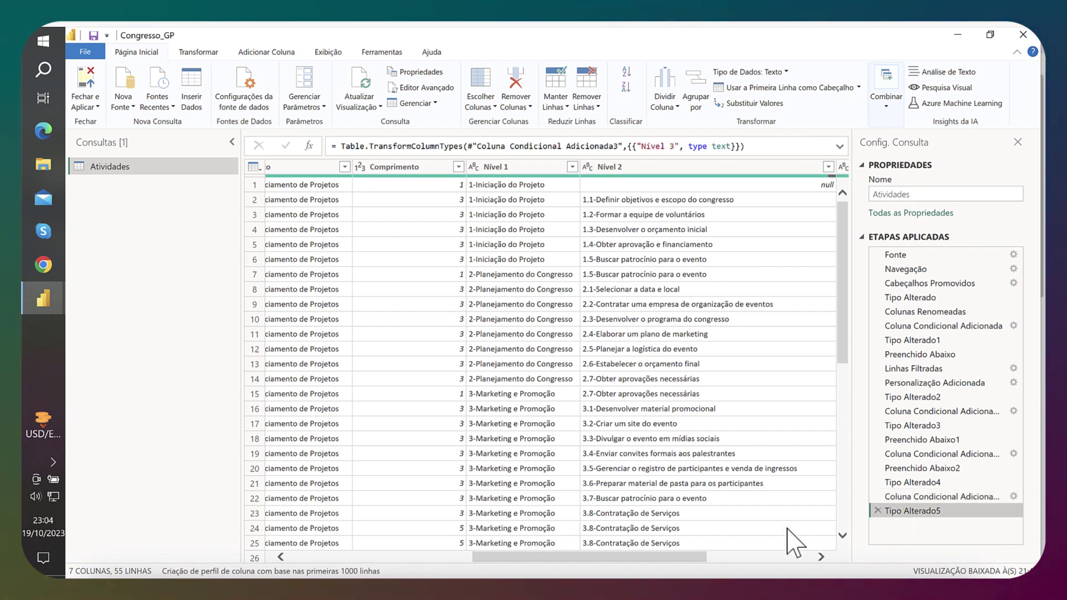
{"action": "left_click_drag", "start_coordinate": [692, 555], "coordinate": [848, 554]}
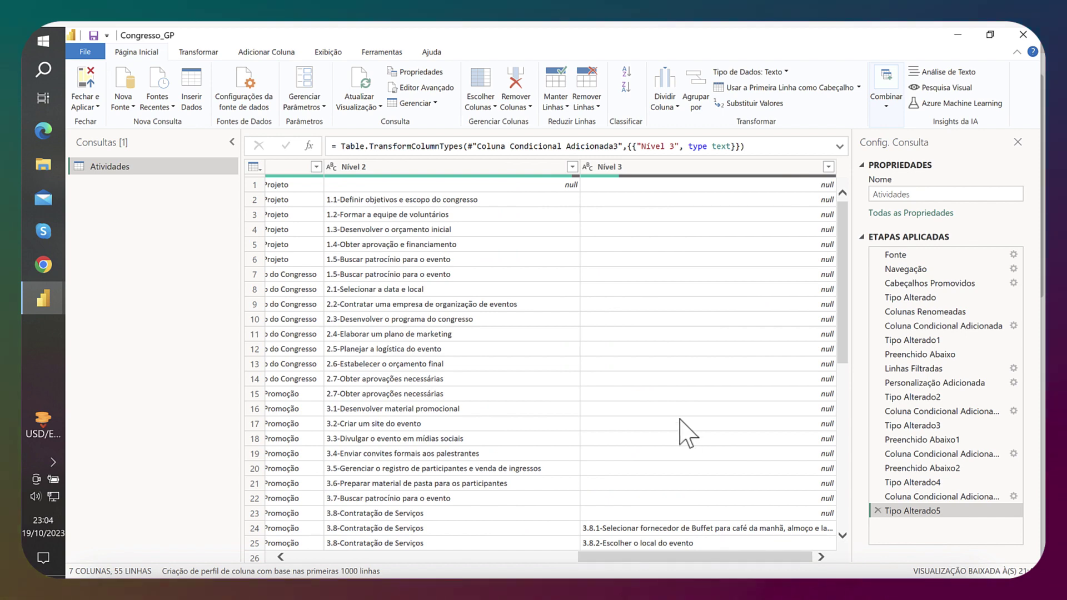
{"action": "scroll", "coordinate": [686, 429], "scroll_direction": "down", "scroll_amount": 6}
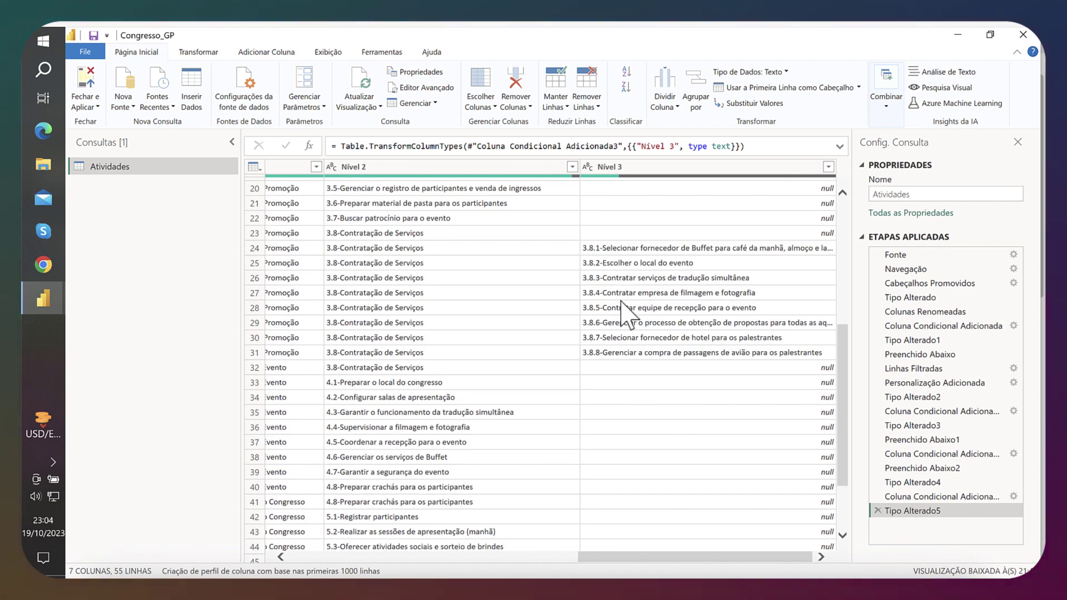
{"action": "scroll", "coordinate": [622, 301], "scroll_direction": "up", "scroll_amount": 6}
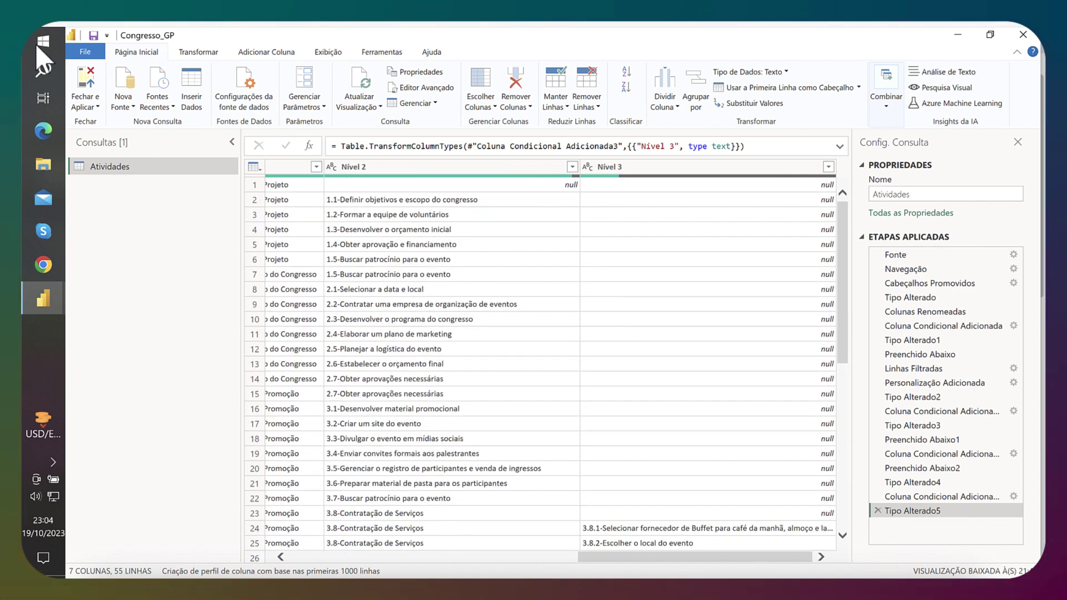
{"action": "left_click", "coordinate": [85, 107]}
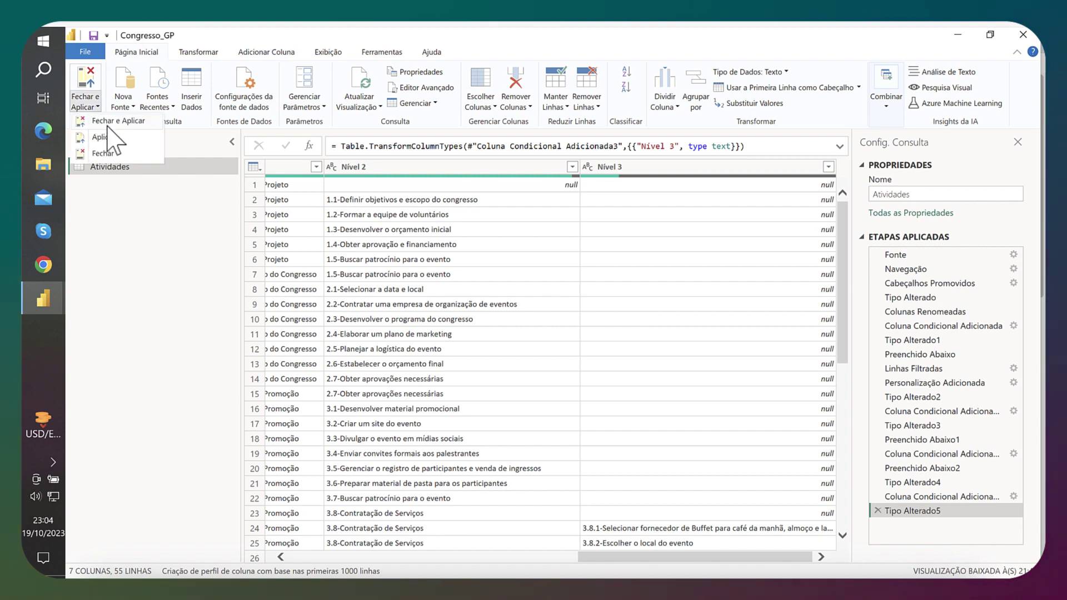
{"action": "left_click", "coordinate": [111, 121]}
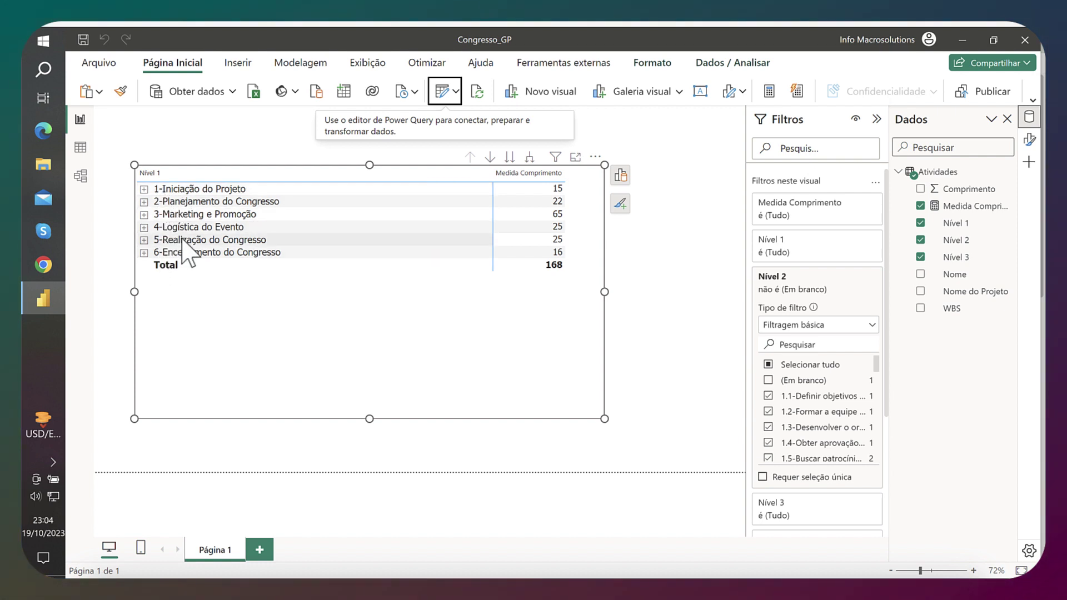
Step: Expand the whole matrix down to Nível 3 and review the WBS-prefixed activities, including those under 3.8-Contratação de Serviços
{"action": "left_click", "coordinate": [530, 157]}
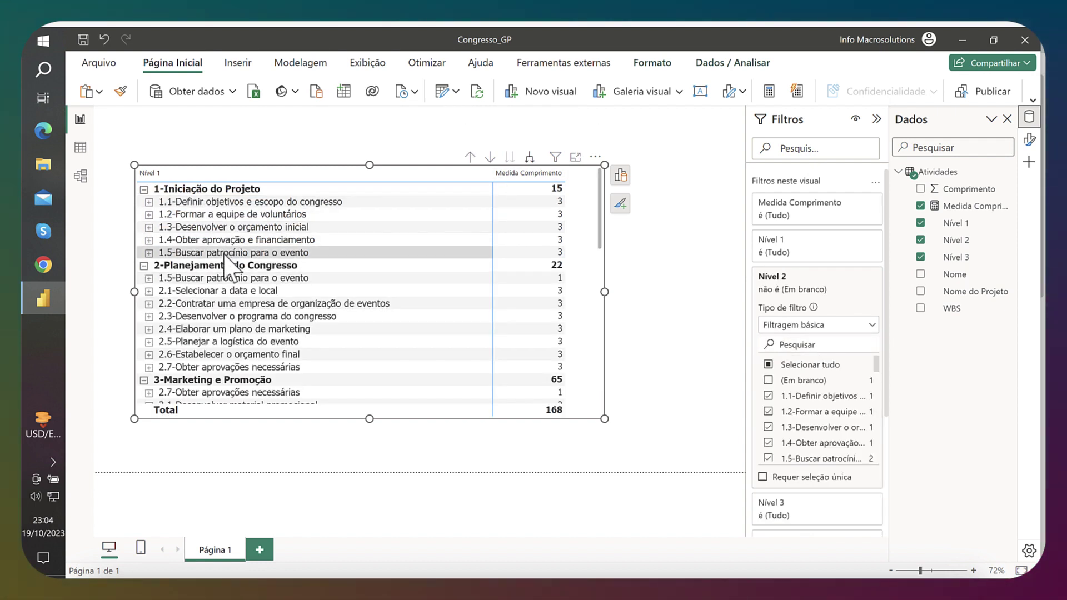
{"action": "scroll", "coordinate": [257, 267], "scroll_direction": "down", "scroll_amount": 10}
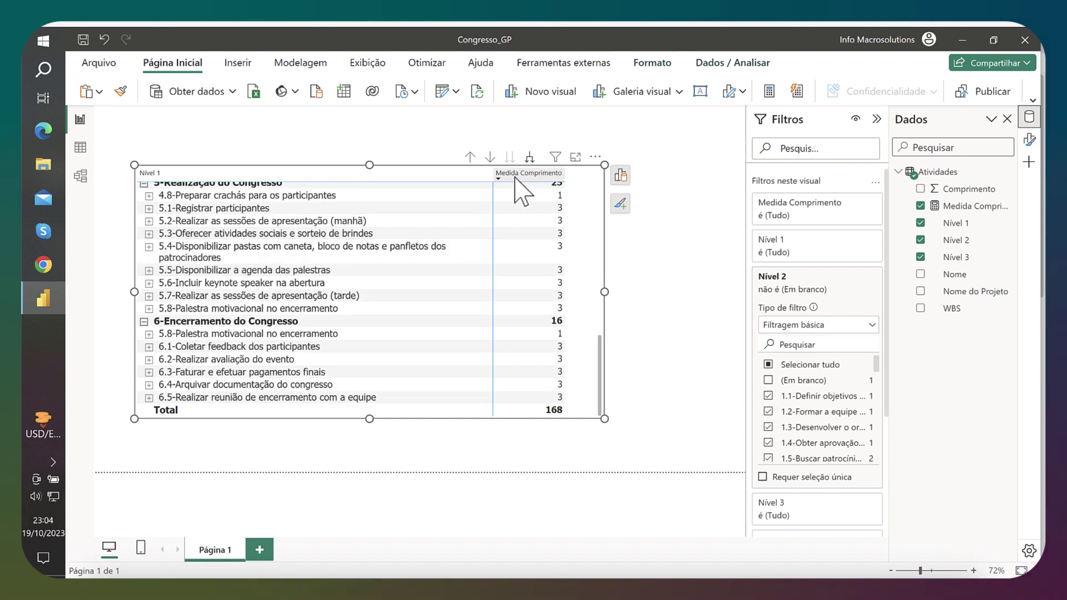
{"action": "left_click", "coordinate": [530, 157]}
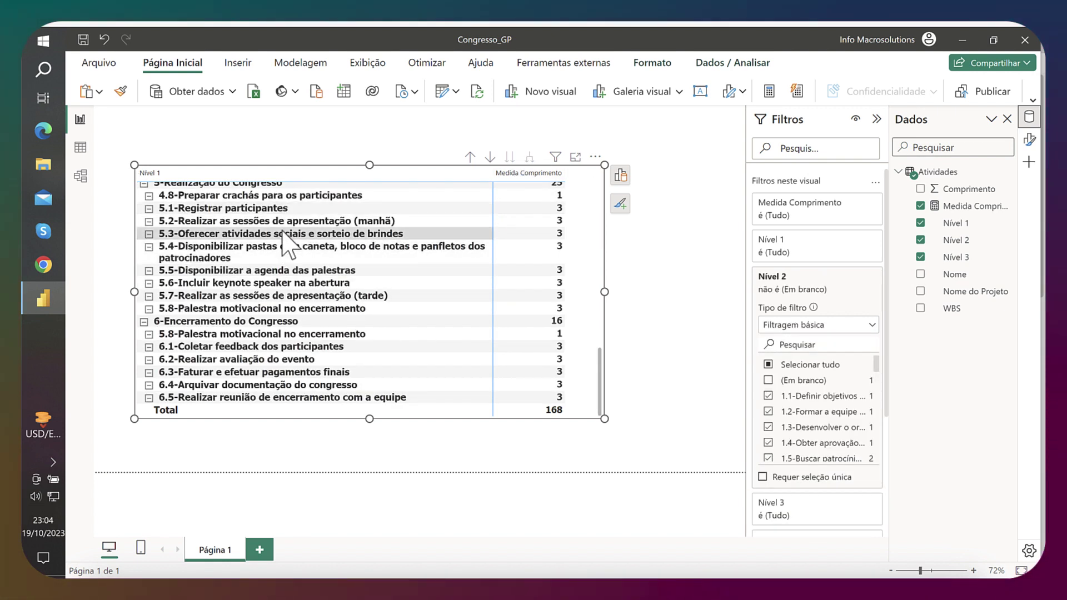
{"action": "scroll", "coordinate": [294, 278], "scroll_direction": "up", "scroll_amount": 5}
{"action": "scroll", "coordinate": [293, 278], "scroll_direction": "up", "scroll_amount": 10}
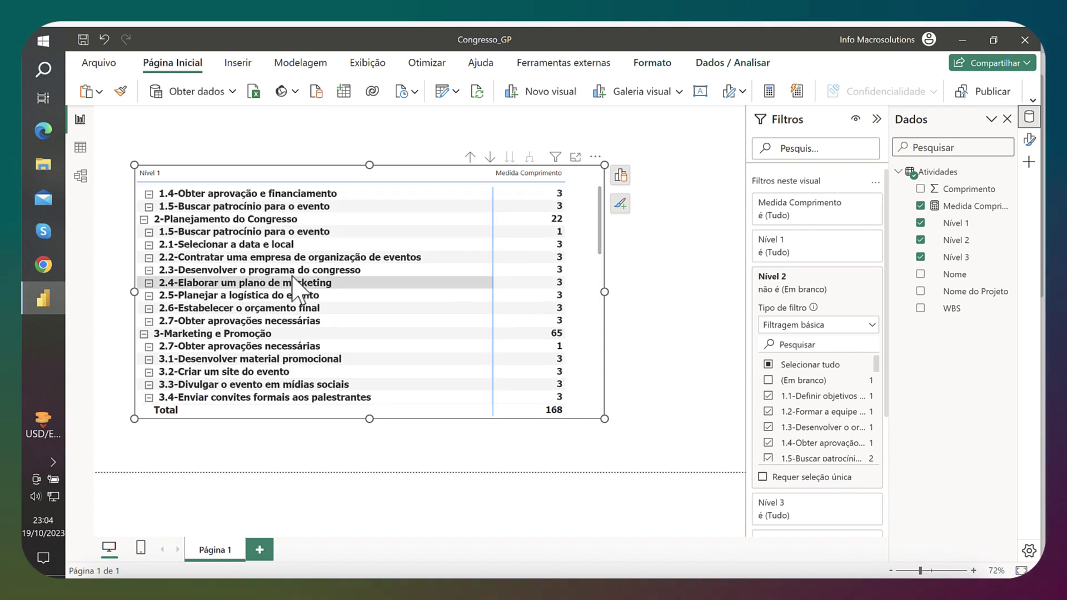
{"action": "scroll", "coordinate": [294, 278], "scroll_direction": "down", "scroll_amount": 10}
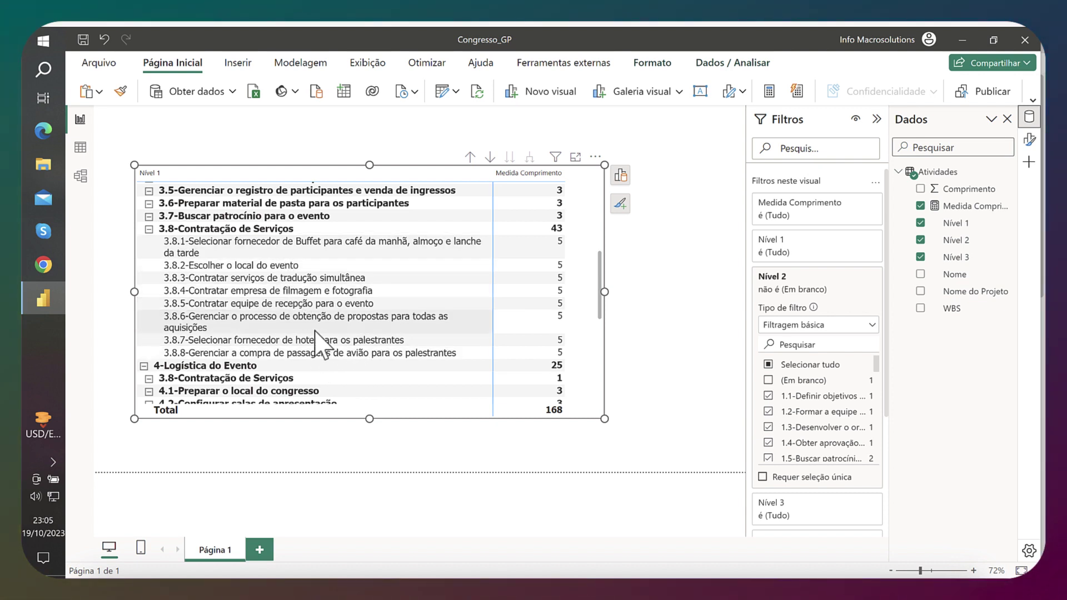
{"action": "scroll", "coordinate": [397, 367], "scroll_direction": "up", "scroll_amount": 2}
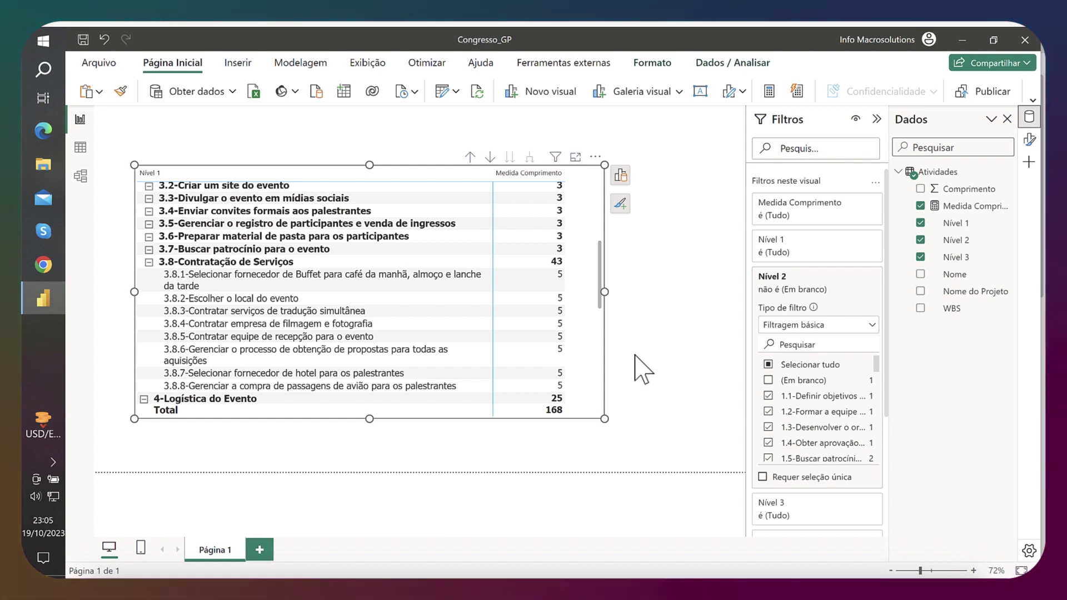